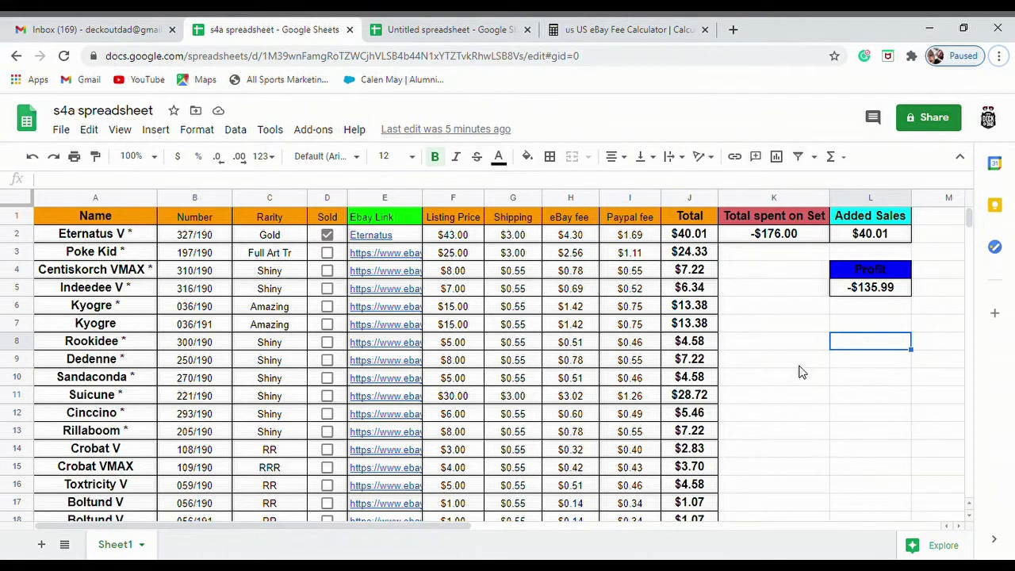
- Inspect the Profit formula, the SUMIFS Added Sales formula and the Total spent on Set value
{"action": "left_click", "coordinate": [889, 295]}
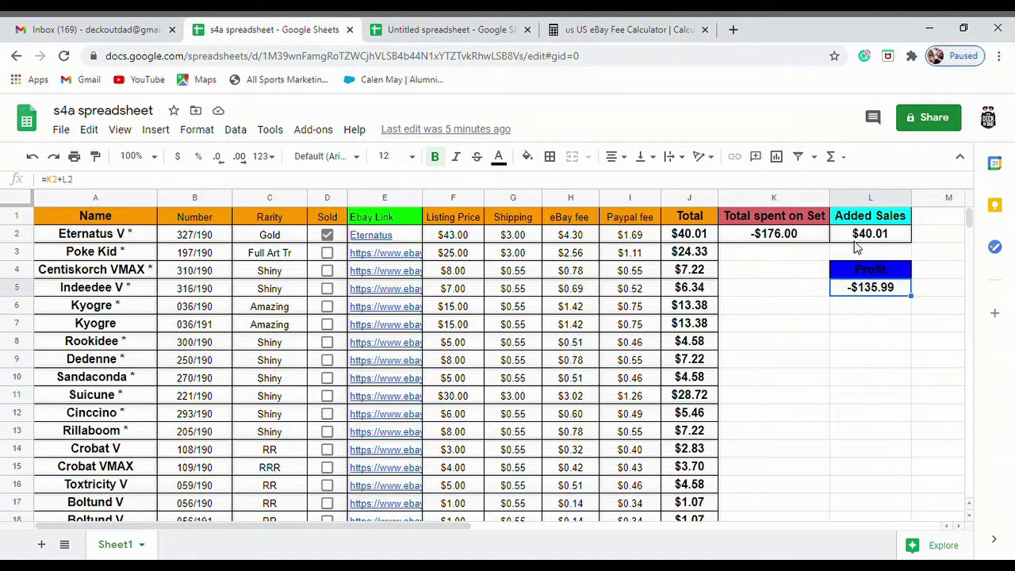
{"action": "left_click", "coordinate": [857, 240]}
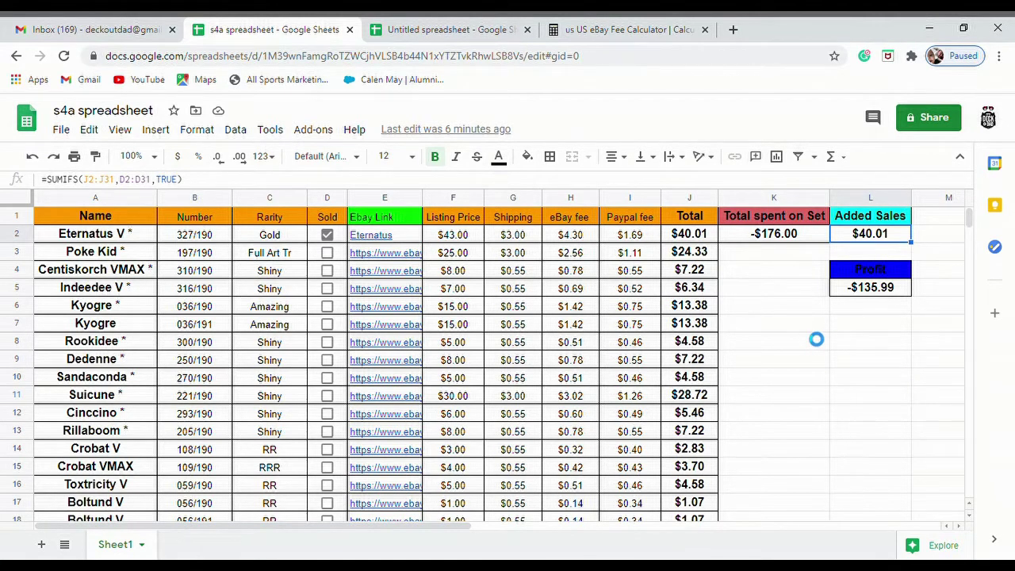
{"action": "key", "text": "Left"}
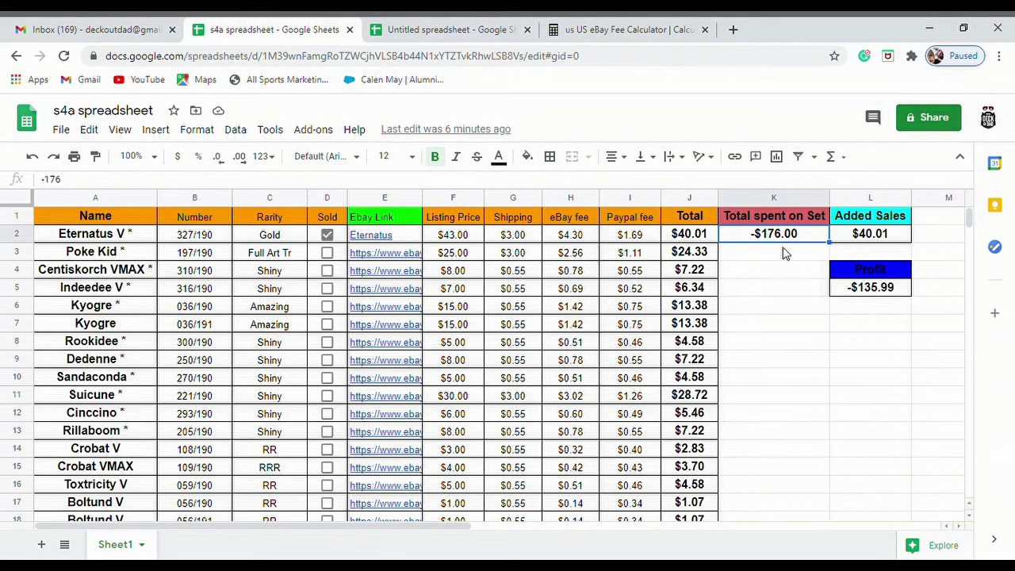
{"action": "left_click", "coordinate": [792, 287]}
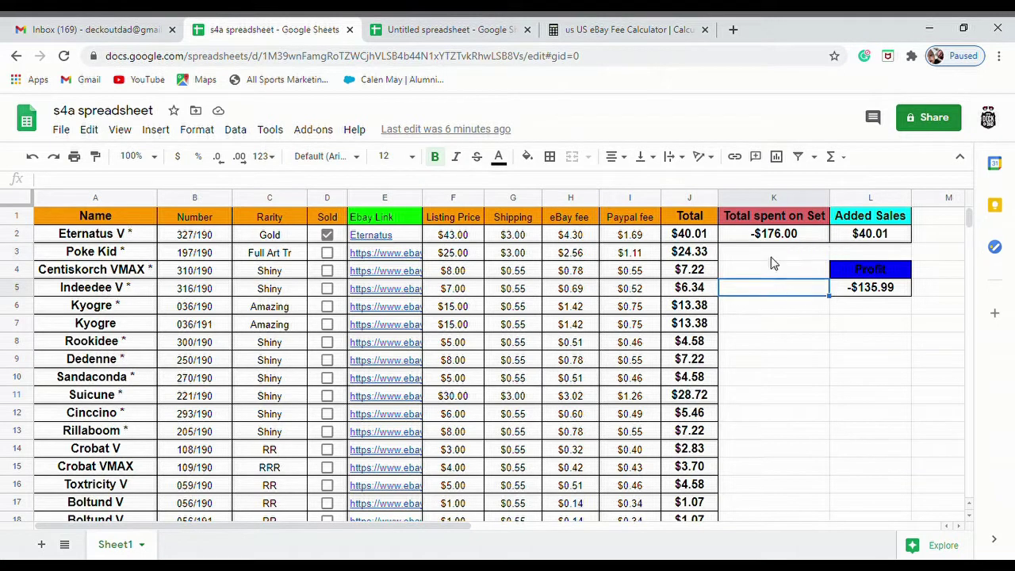
{"action": "left_click", "coordinate": [773, 255]}
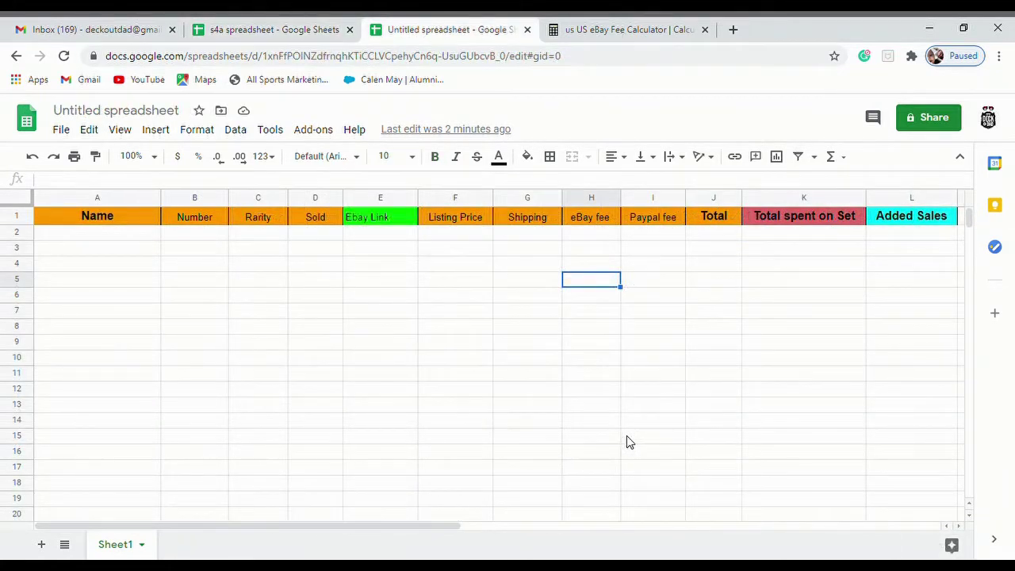
- Compare the formatting of the Name, Number, Rarity, Sold and Ebay Link header cells
{"action": "left_click", "coordinate": [81, 221]}
{"action": "left_click_drag", "start_coordinate": [77, 220], "coordinate": [935, 223]}
{"action": "left_click", "coordinate": [96, 294]}
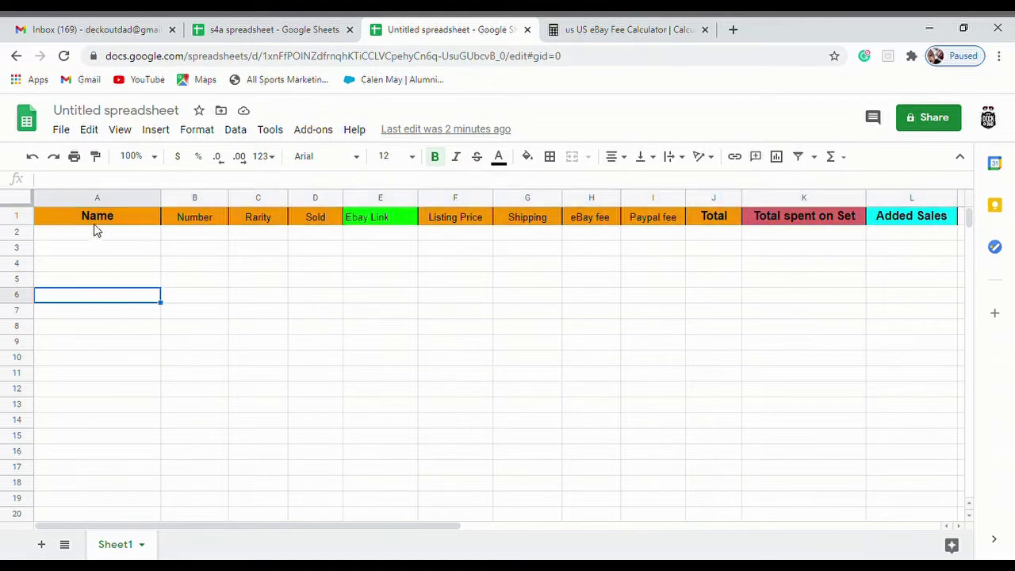
{"action": "left_click", "coordinate": [100, 222]}
{"action": "left_click", "coordinate": [190, 222]}
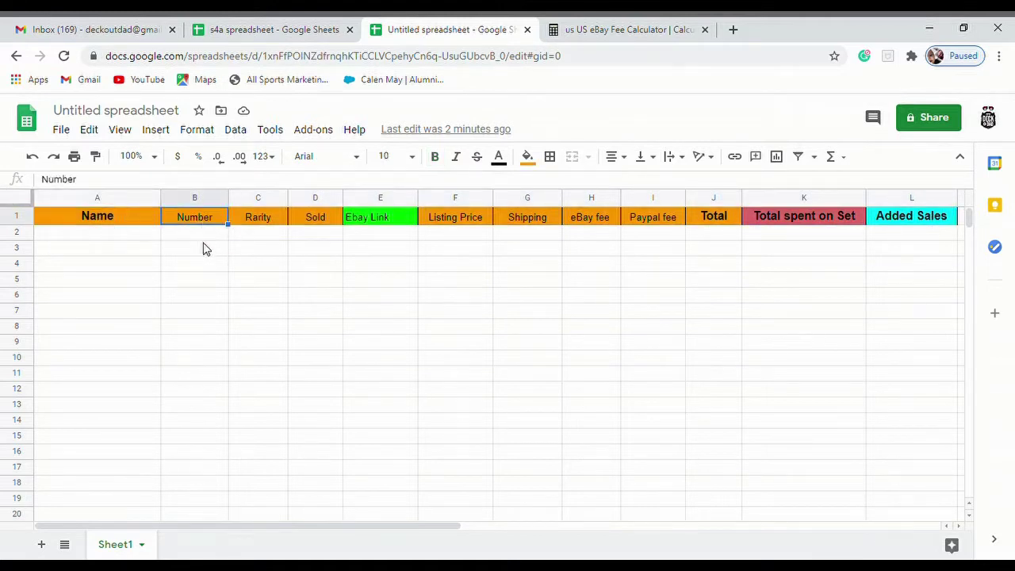
{"action": "left_click", "coordinate": [120, 222]}
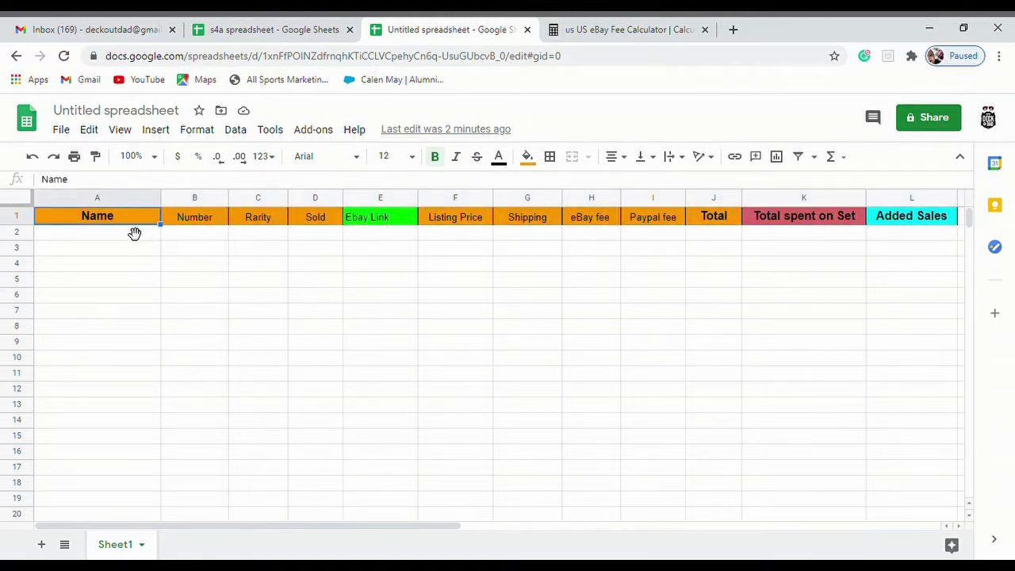
{"action": "left_click", "coordinate": [210, 224]}
{"action": "left_click", "coordinate": [272, 223]}
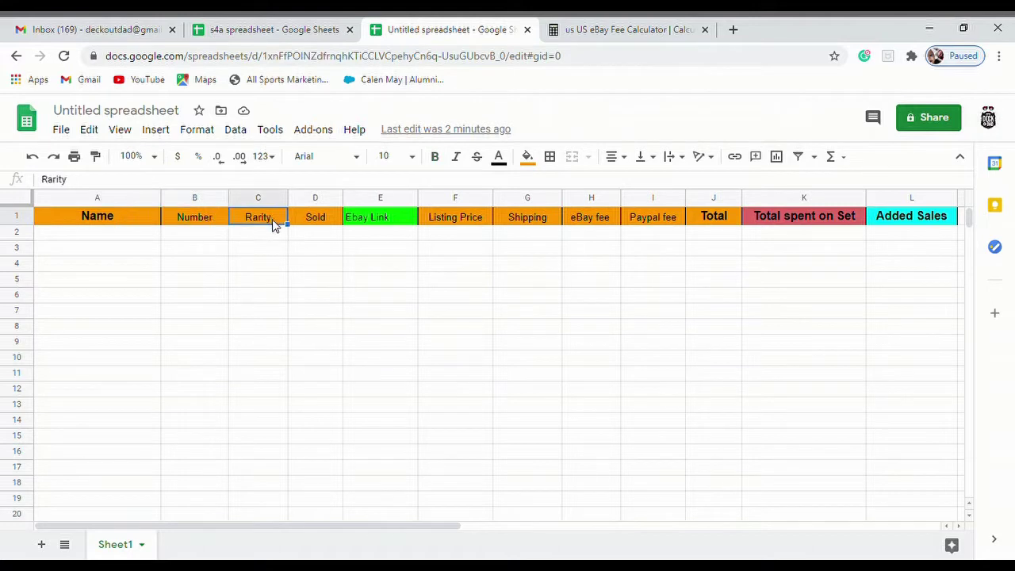
{"action": "left_click", "coordinate": [317, 226]}
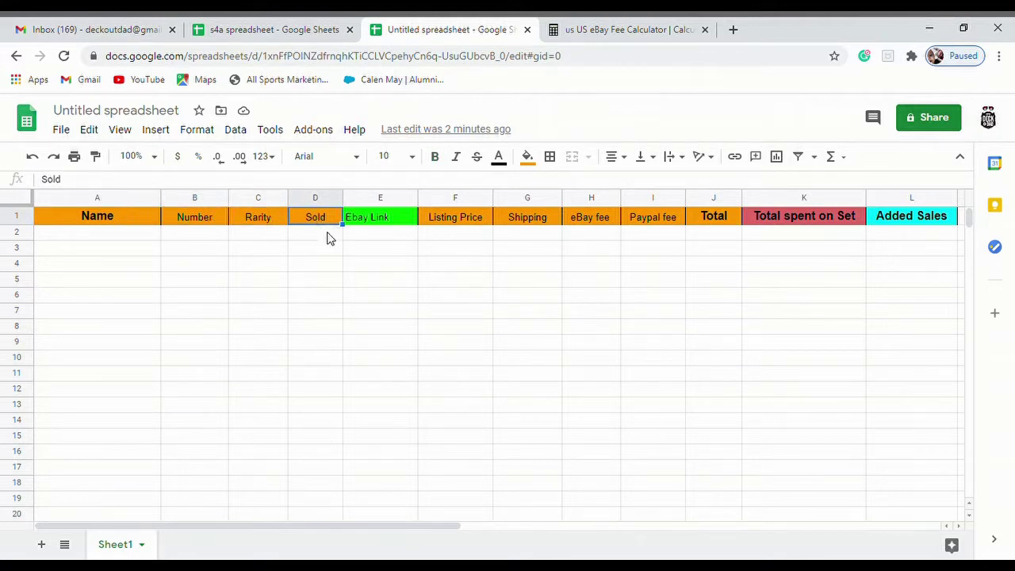
{"action": "left_click", "coordinate": [381, 222]}
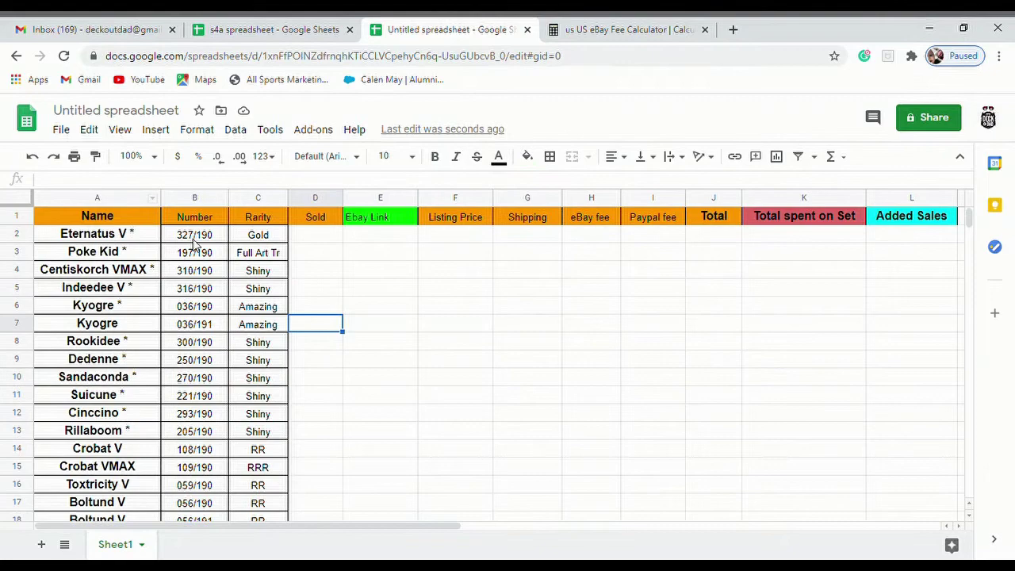
- Review the first card's number and rarity and scroll through the card list
{"action": "left_click", "coordinate": [194, 240]}
{"action": "left_click", "coordinate": [268, 238]}
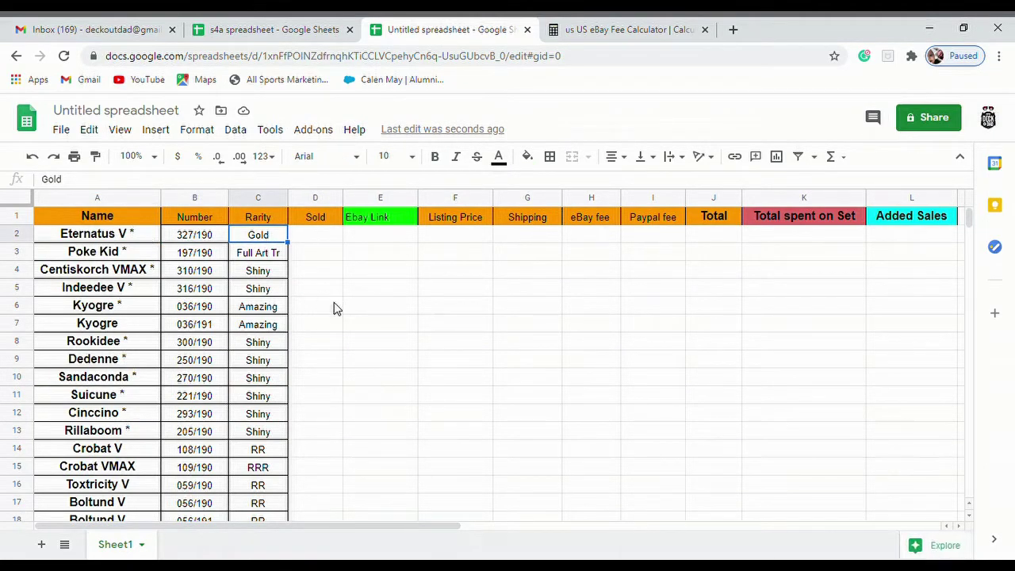
{"action": "scroll", "coordinate": [325, 310], "scroll_direction": "down", "scroll_amount": 5}
{"action": "scroll", "coordinate": [326, 334], "scroll_direction": "up", "scroll_amount": 5}
- Select the Sold cells in column D from D2 downward
{"action": "left_click", "coordinate": [329, 310]}
{"action": "left_click", "coordinate": [328, 238]}
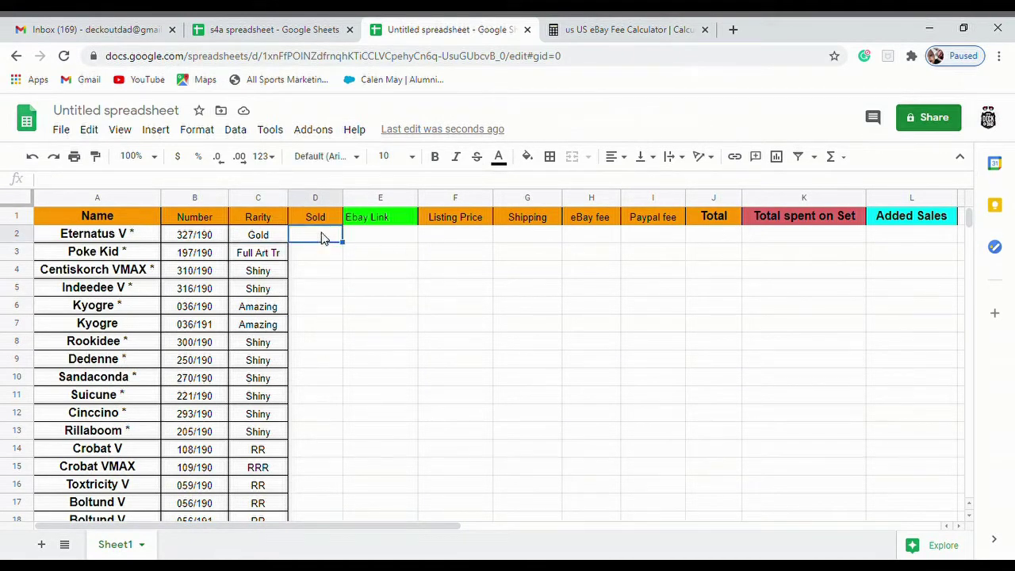
{"action": "left_click_drag", "start_coordinate": [322, 238], "coordinate": [331, 421]}
{"action": "scroll", "coordinate": [458, 379], "scroll_direction": "up", "scroll_amount": 6}
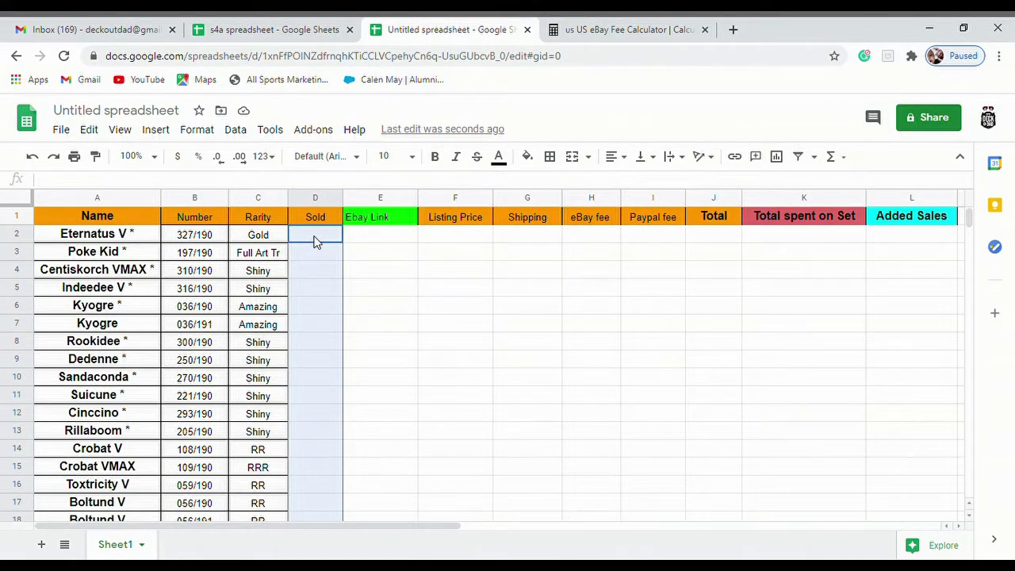
- Apply Checkbox data validation to the selected Sold cells D2:D31
{"action": "right_click", "coordinate": [315, 242]}
{"action": "scroll", "coordinate": [380, 328], "scroll_direction": "down", "scroll_amount": 3}
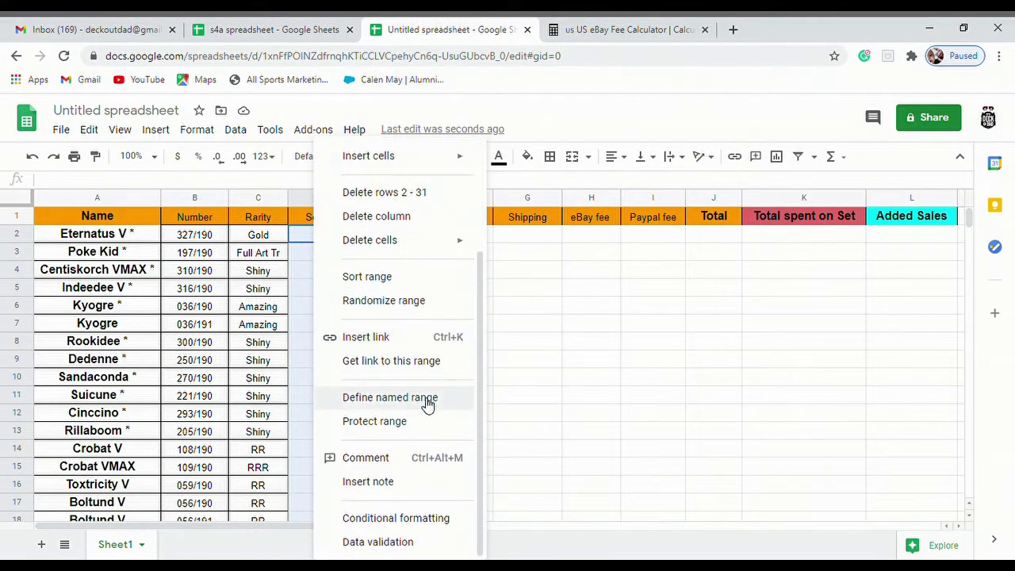
{"action": "left_click", "coordinate": [378, 544]}
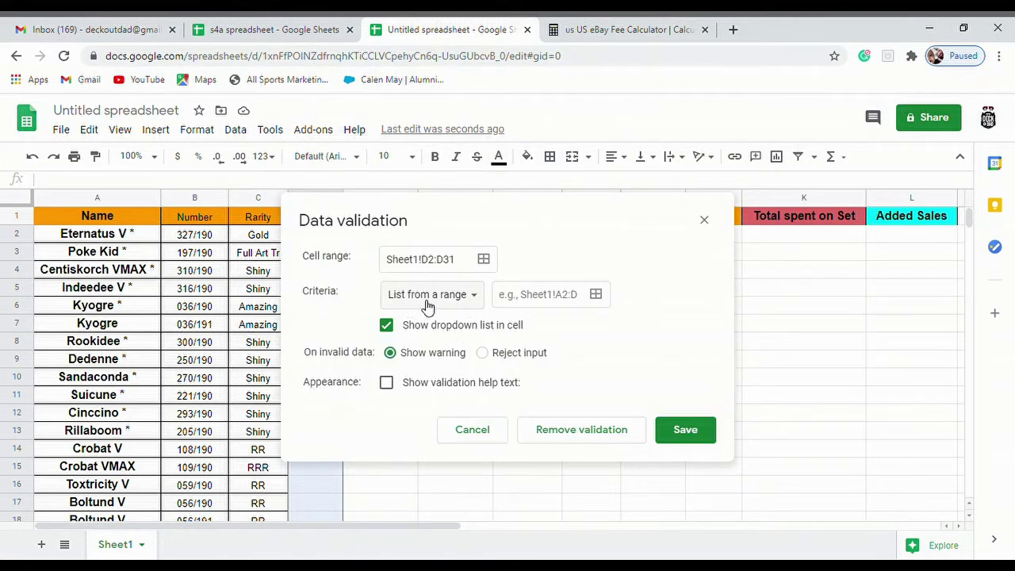
{"action": "left_click", "coordinate": [466, 295]}
{"action": "left_click", "coordinate": [432, 439]}
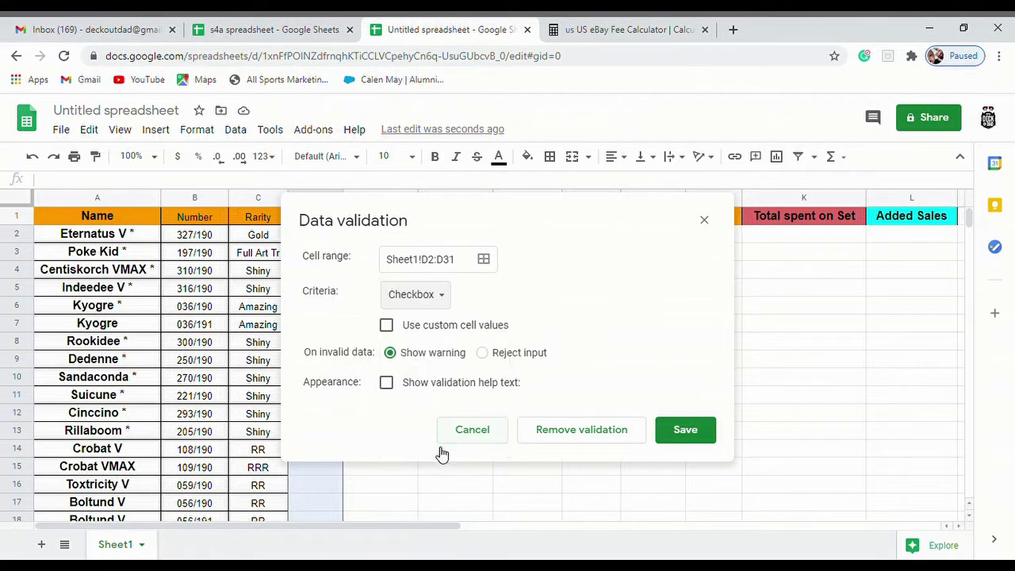
{"action": "left_click", "coordinate": [701, 431]}
{"action": "left_click", "coordinate": [404, 274]}
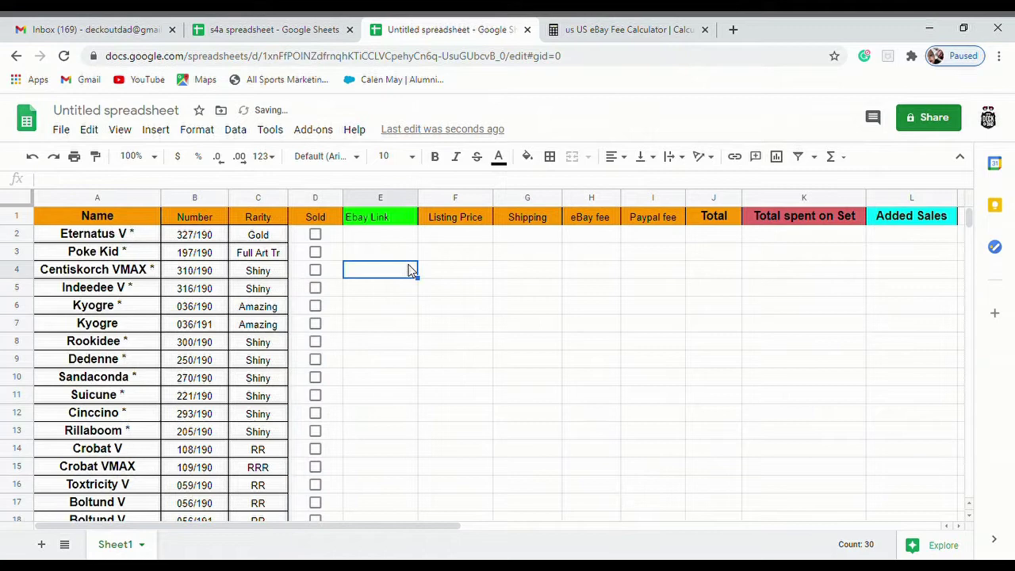
{"action": "left_click", "coordinate": [438, 357]}
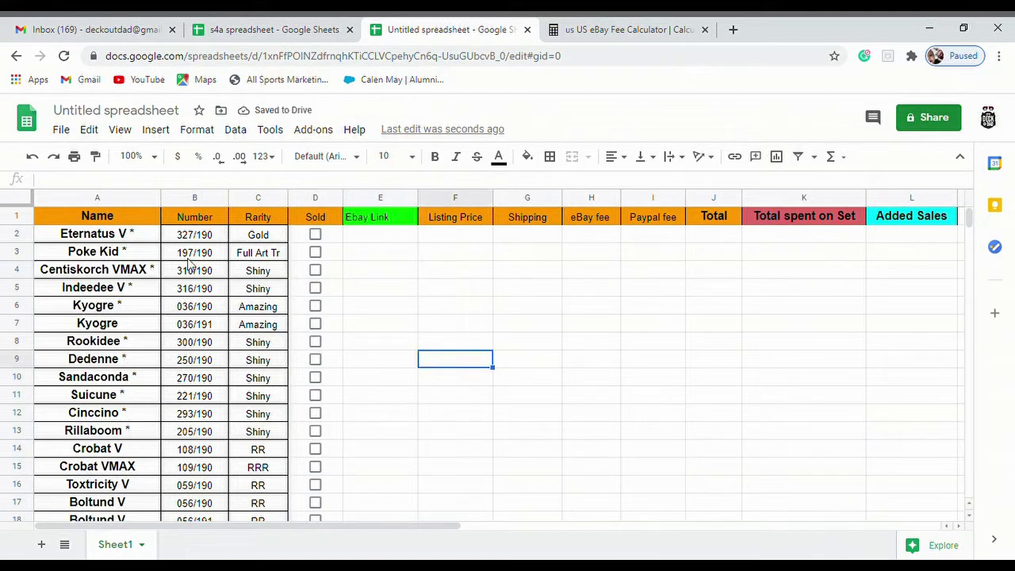
- Select columns A through J and apply All borders to them
{"action": "left_click", "coordinate": [100, 198]}
{"action": "left_click_drag", "start_coordinate": [129, 208], "coordinate": [726, 215]}
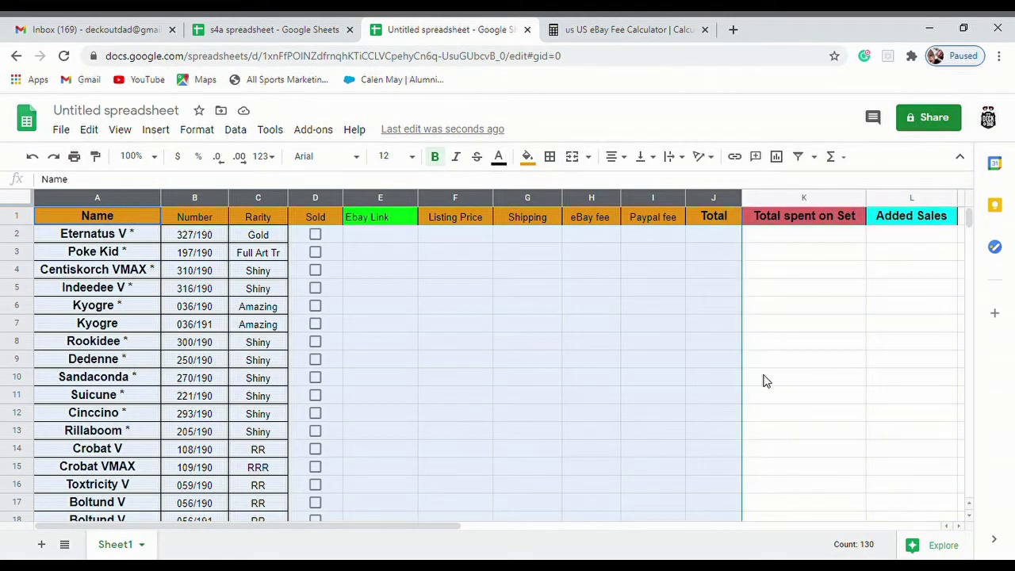
{"action": "left_click", "coordinate": [550, 157]}
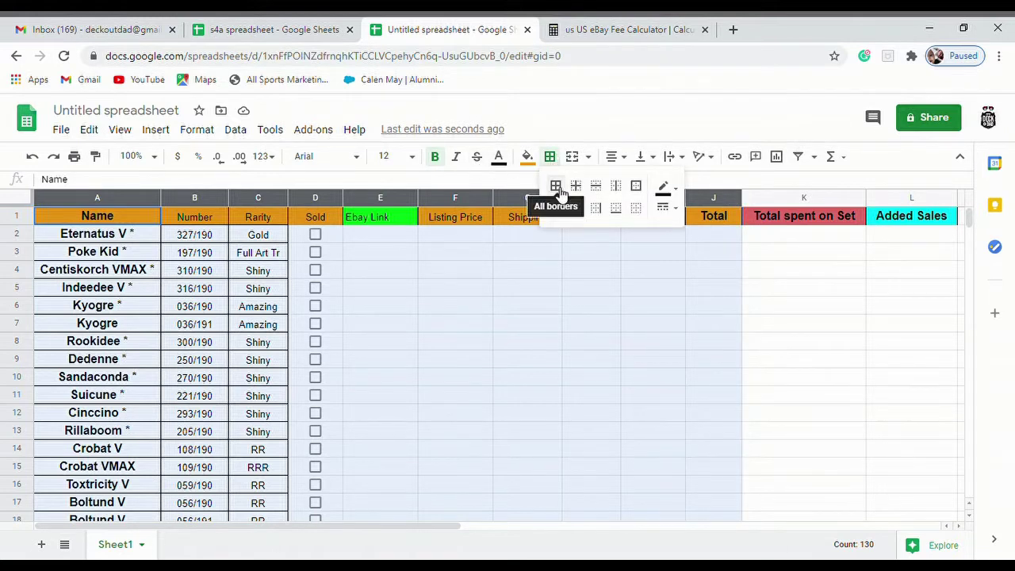
{"action": "left_click", "coordinate": [560, 191]}
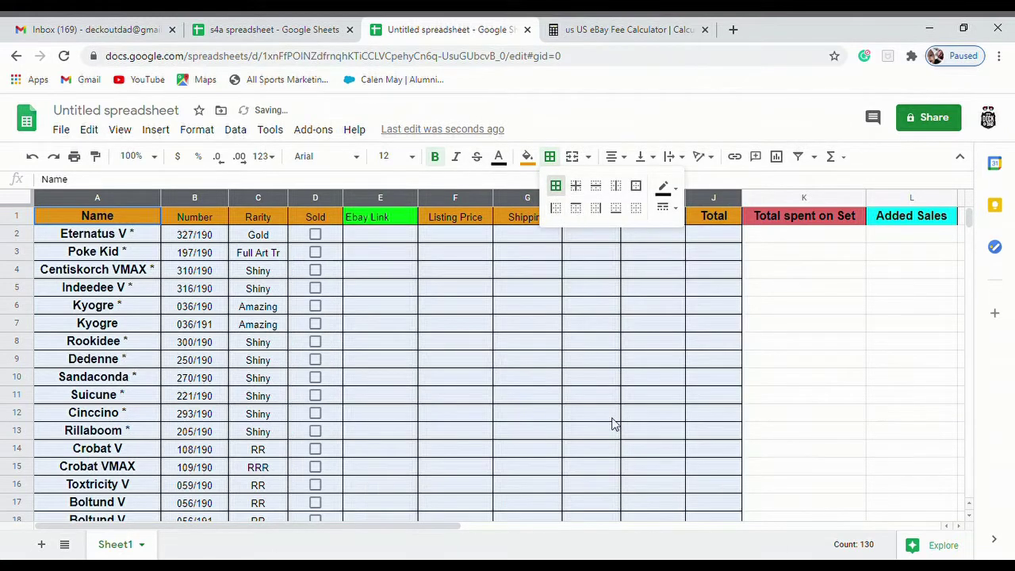
{"action": "left_click", "coordinate": [817, 346]}
{"action": "left_click", "coordinate": [396, 241]}
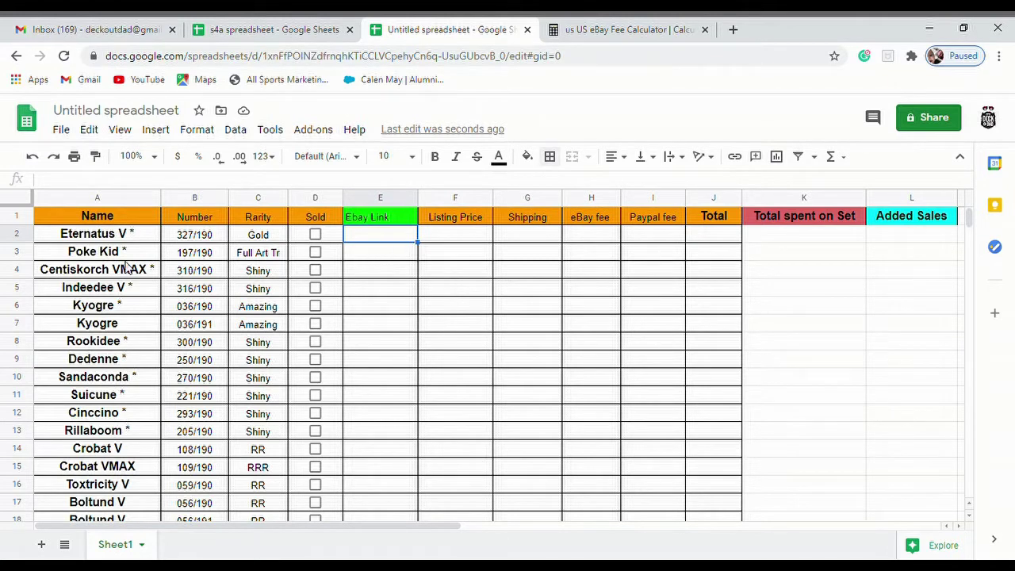
- Review the card names and preview the Eternatus eBay link's target in E2
{"action": "left_click", "coordinate": [94, 240]}
{"action": "left_click", "coordinate": [111, 270]}
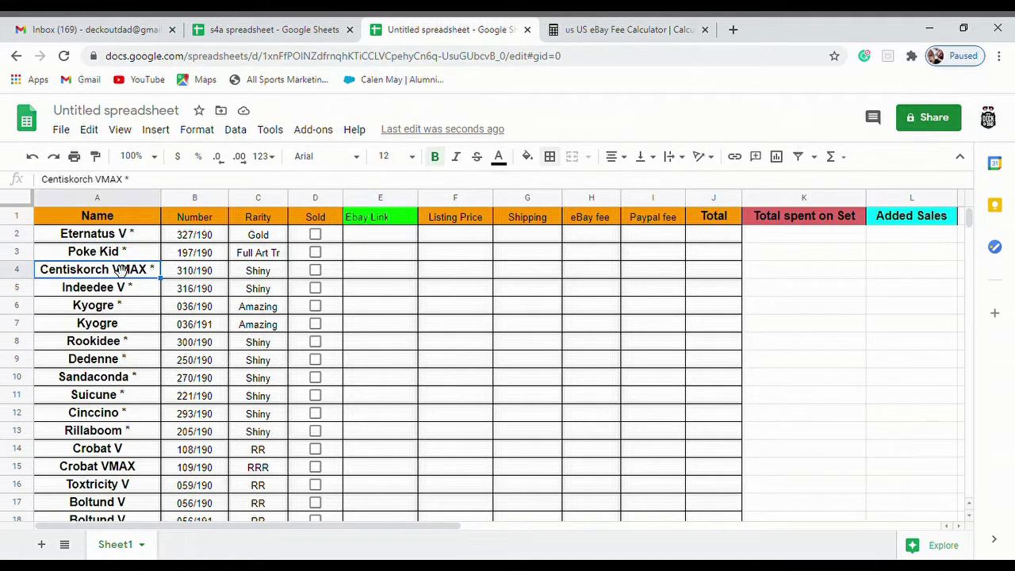
{"action": "left_click", "coordinate": [111, 252]}
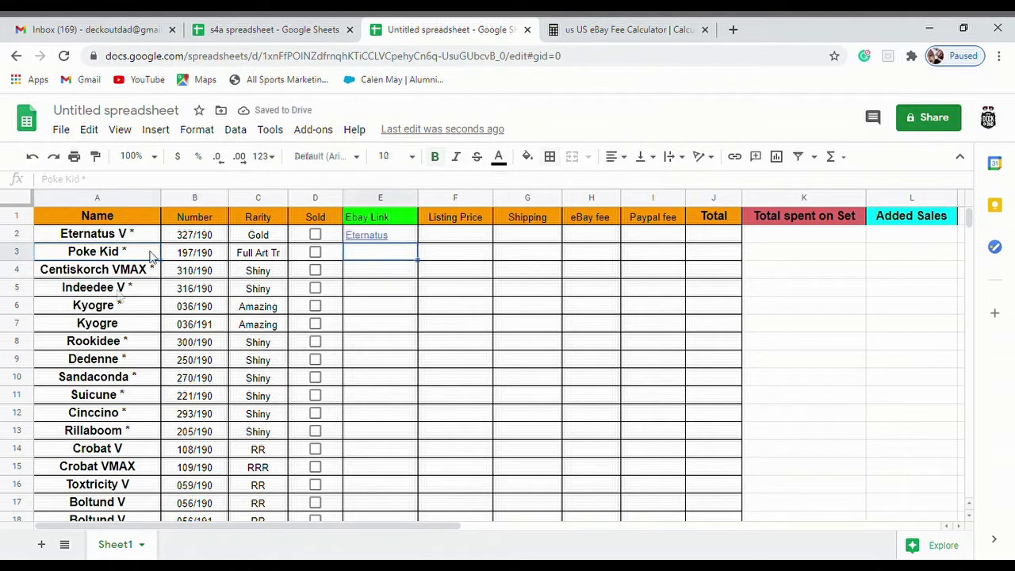
{"action": "scroll", "coordinate": [147, 446], "scroll_direction": "down", "scroll_amount": 3}
{"action": "scroll", "coordinate": [287, 392], "scroll_direction": "up", "scroll_amount": 3}
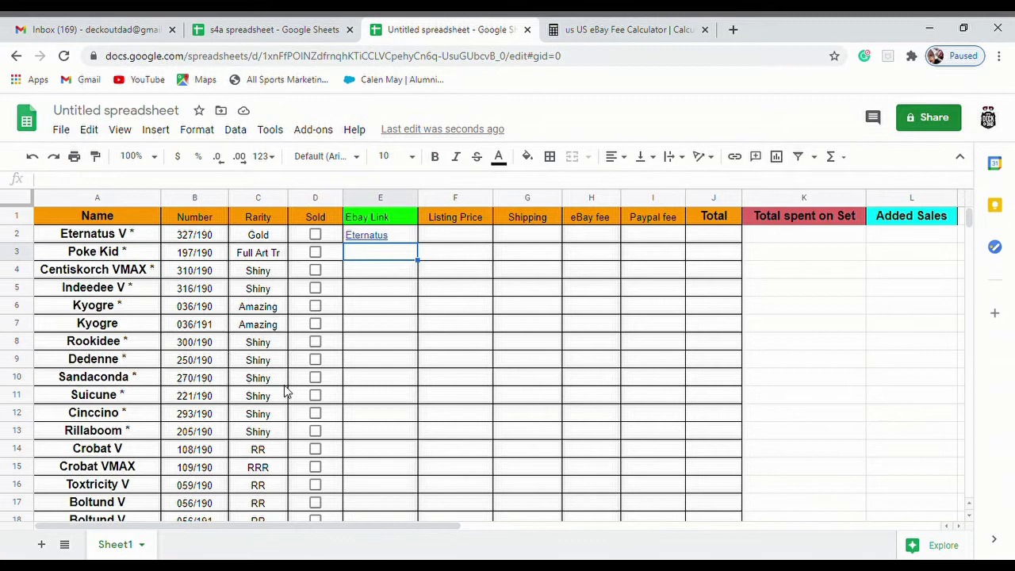
{"action": "left_click", "coordinate": [401, 235]}
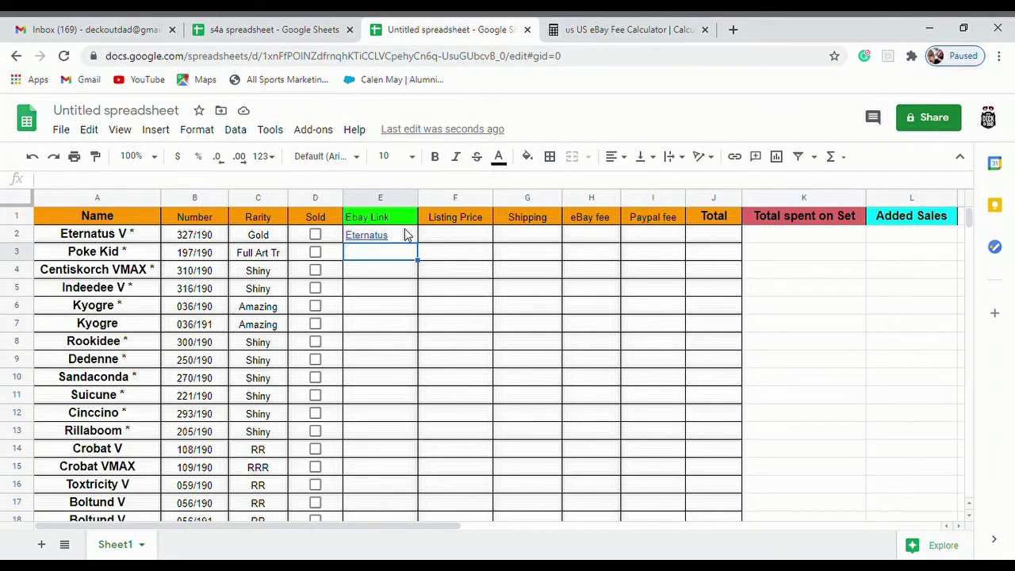
{"action": "left_click", "coordinate": [396, 308]}
{"action": "left_click", "coordinate": [396, 435]}
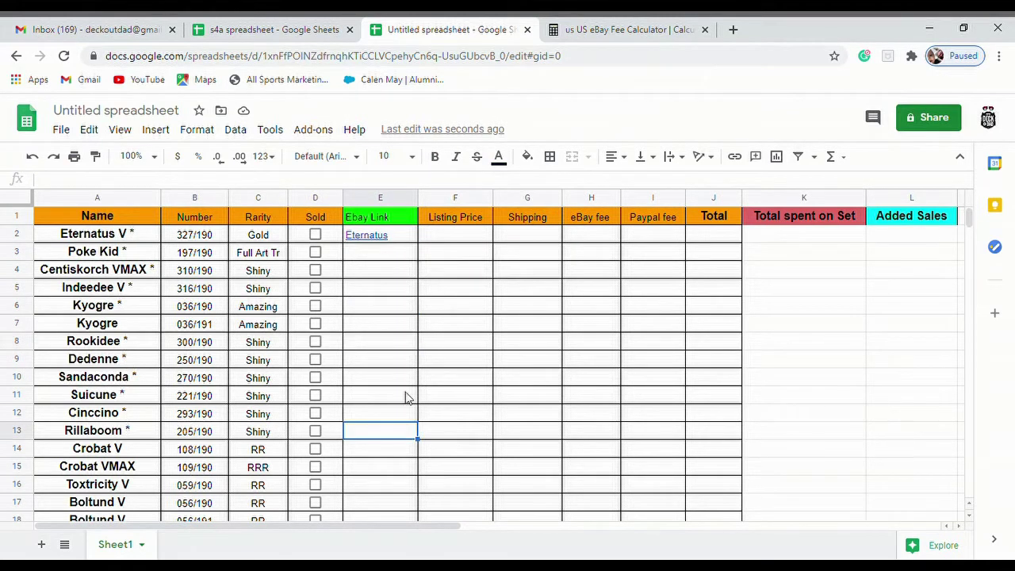
{"action": "left_click", "coordinate": [401, 236]}
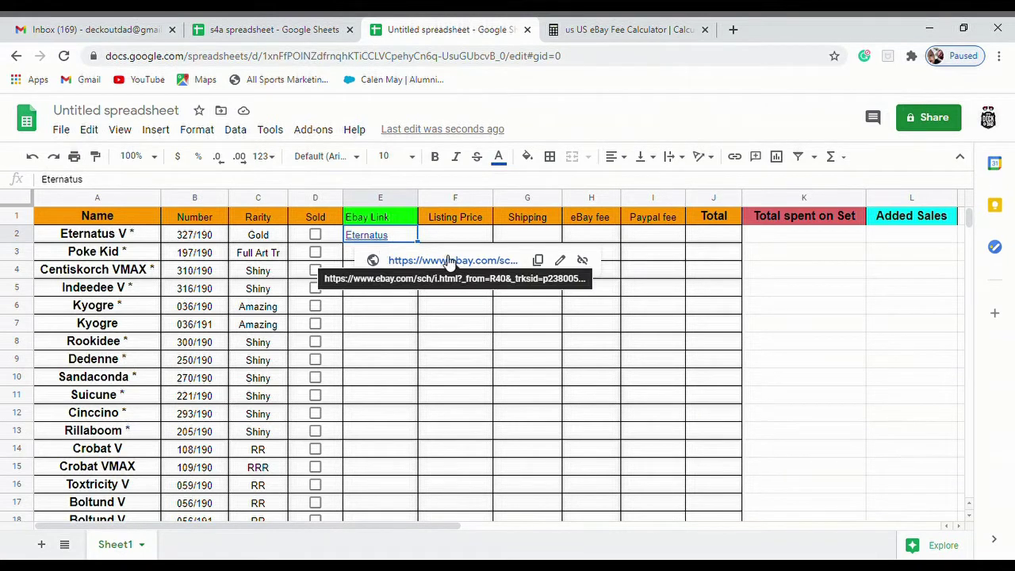
- Keep 'Eternatus' as the E2 link's display text and apply the link
{"action": "left_click", "coordinate": [561, 265]}
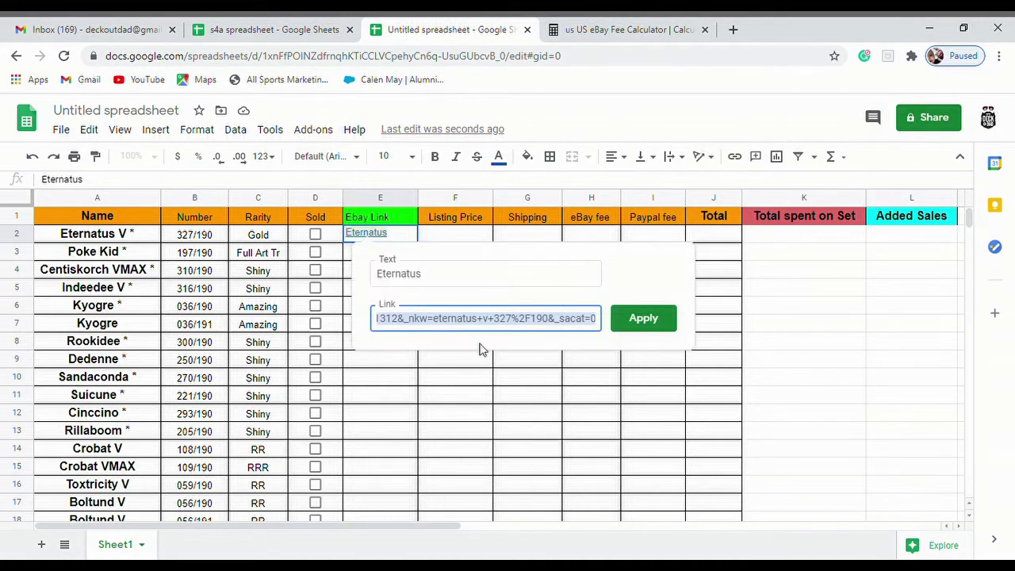
{"action": "left_click", "coordinate": [441, 278]}
{"action": "left_click_drag", "start_coordinate": [442, 277], "coordinate": [376, 287]}
{"action": "left_click", "coordinate": [461, 281]}
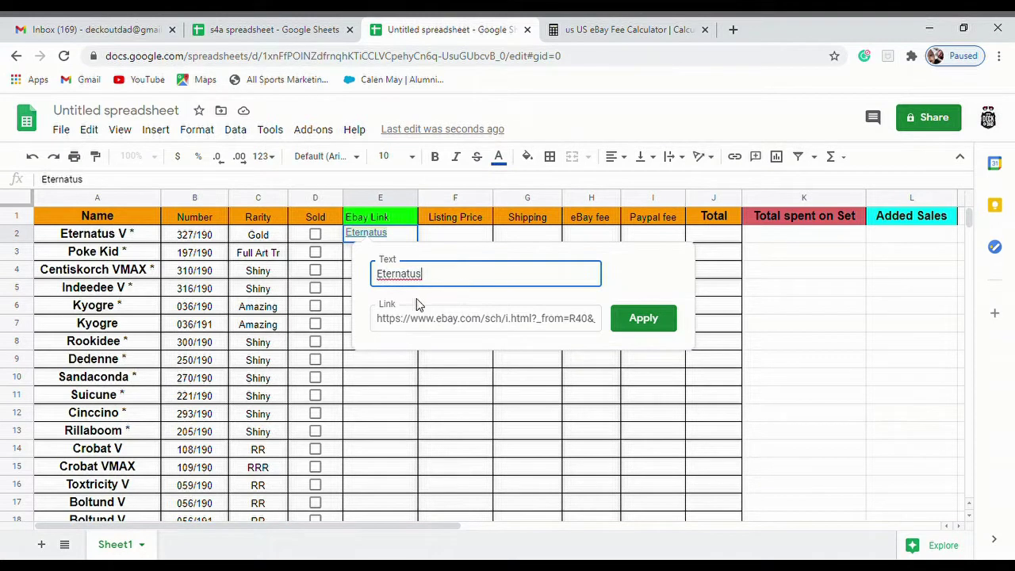
{"action": "left_click", "coordinate": [651, 329]}
{"action": "left_click", "coordinate": [367, 273]}
{"action": "left_click", "coordinate": [405, 293]}
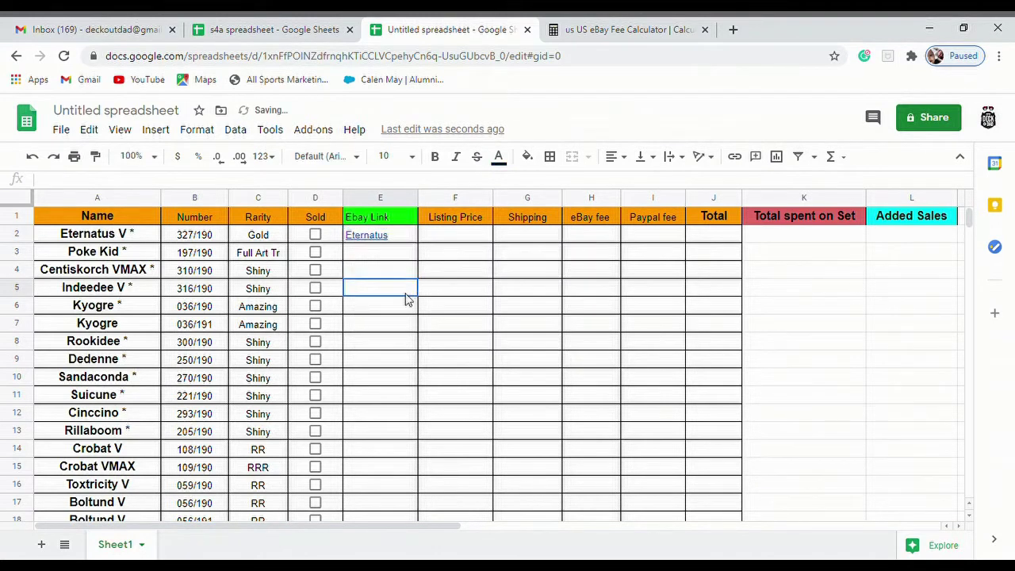
{"action": "left_click", "coordinate": [447, 238]}
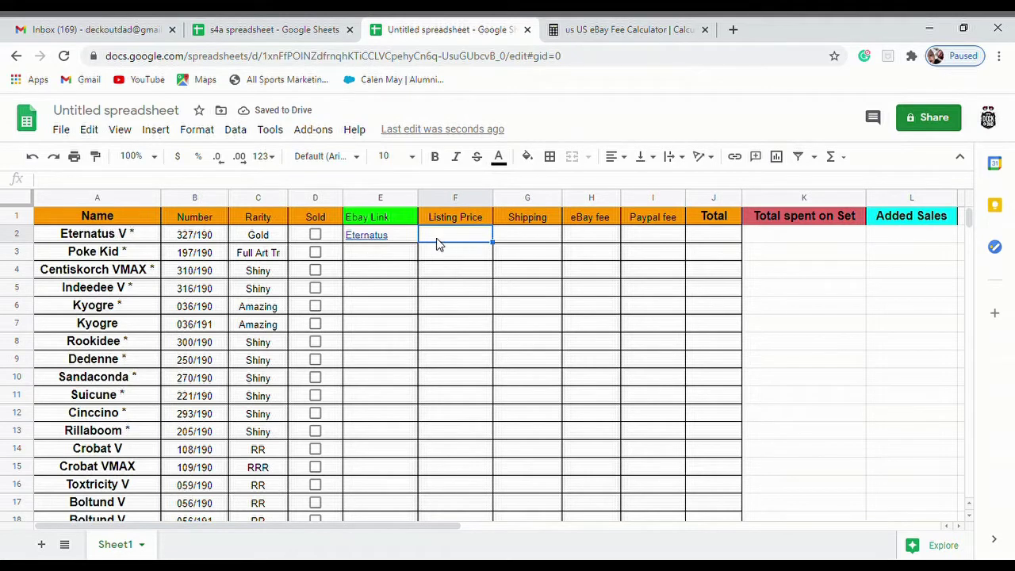
- Enter listing price 45 in F2 and shipping 3 in G2
{"action": "type", "text": "45"}
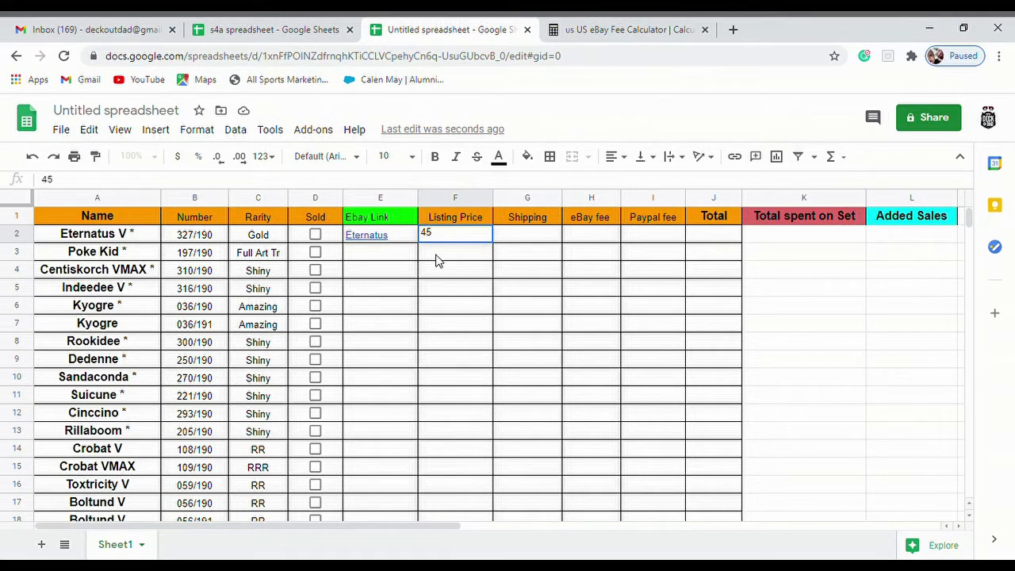
{"action": "left_click", "coordinate": [513, 240]}
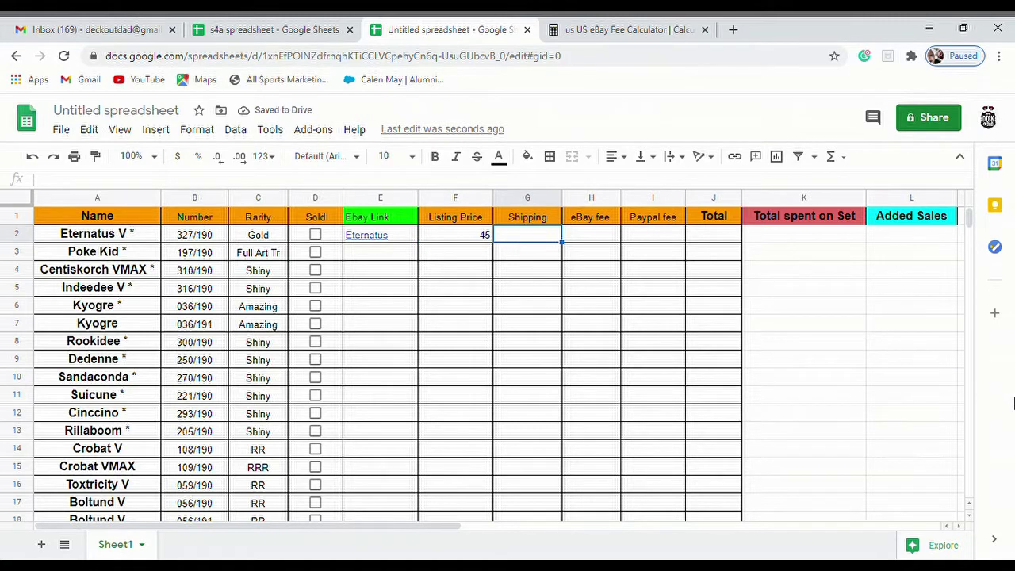
{"action": "type", "text": "3"}
{"action": "left_click", "coordinate": [597, 237]}
{"action": "left_click", "coordinate": [800, 355]}
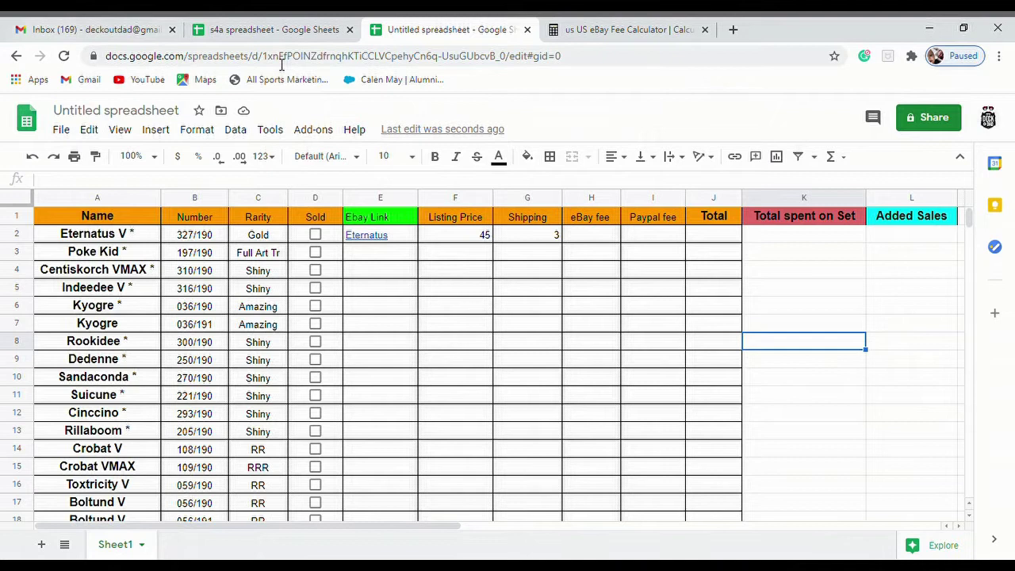
- Recheck the shipping value in G2 and locate the eBay and PayPal fee cells H2 and I2
{"action": "left_click", "coordinate": [521, 233]}
{"action": "left_click", "coordinate": [531, 252]}
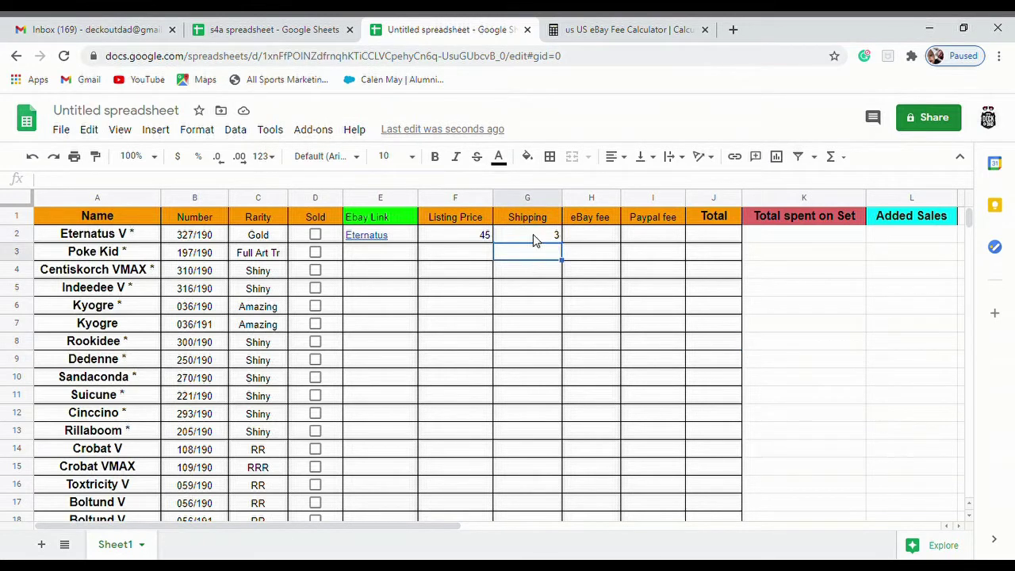
{"action": "left_click", "coordinate": [533, 235]}
{"action": "left_click", "coordinate": [538, 253]}
{"action": "left_click", "coordinate": [539, 236]}
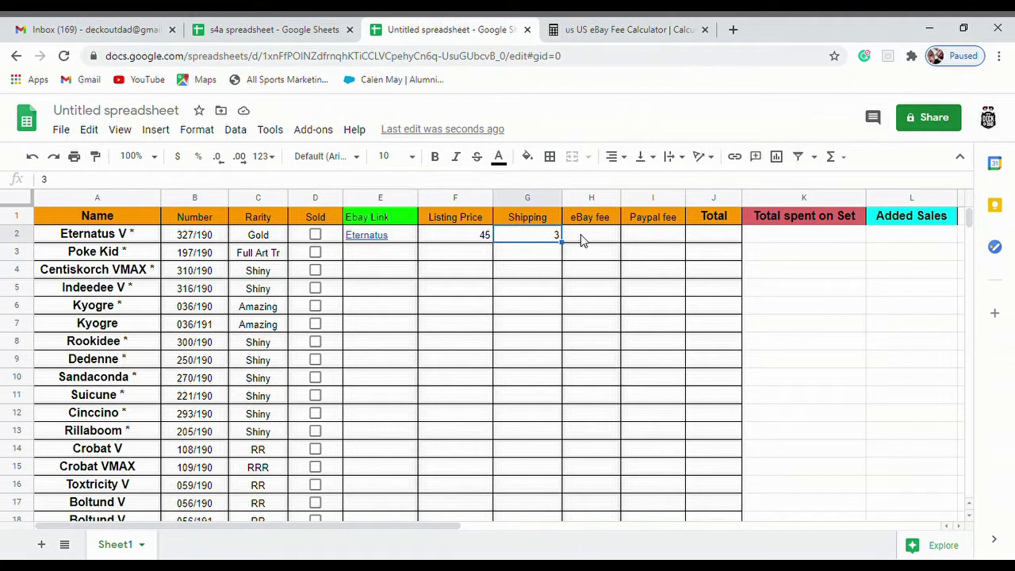
{"action": "left_click", "coordinate": [581, 241]}
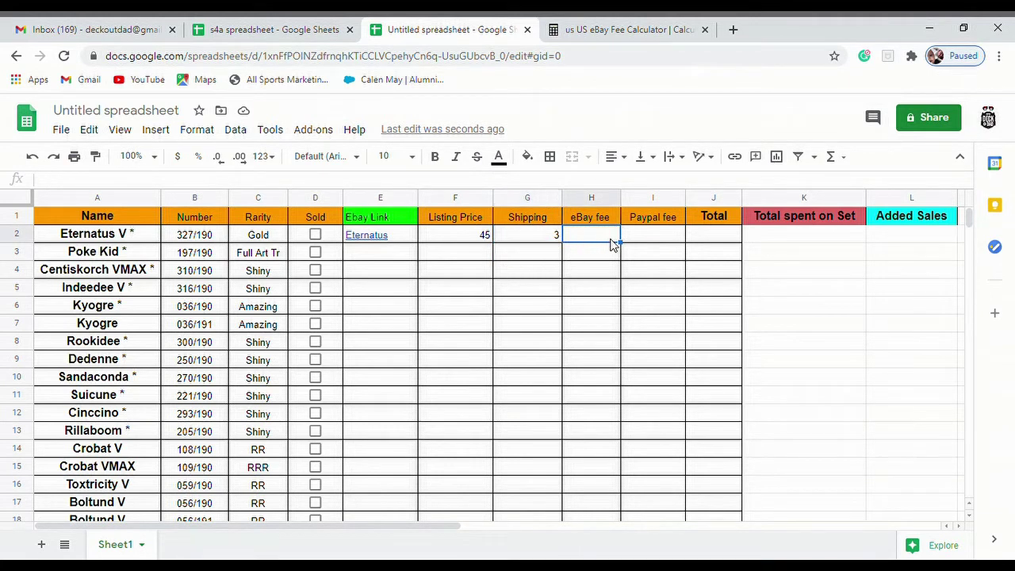
{"action": "left_click", "coordinate": [664, 242]}
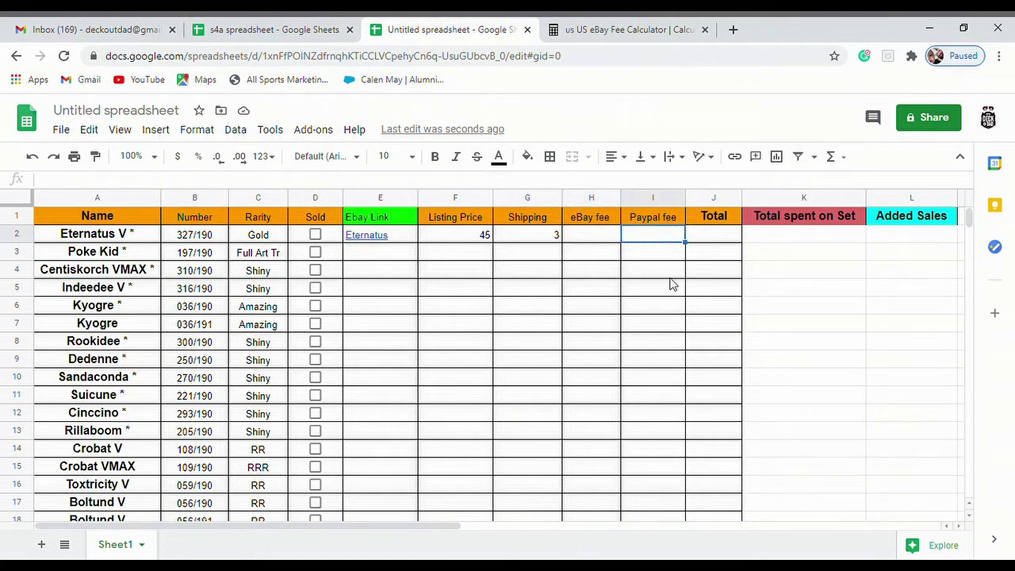
{"action": "left_click", "coordinate": [582, 240]}
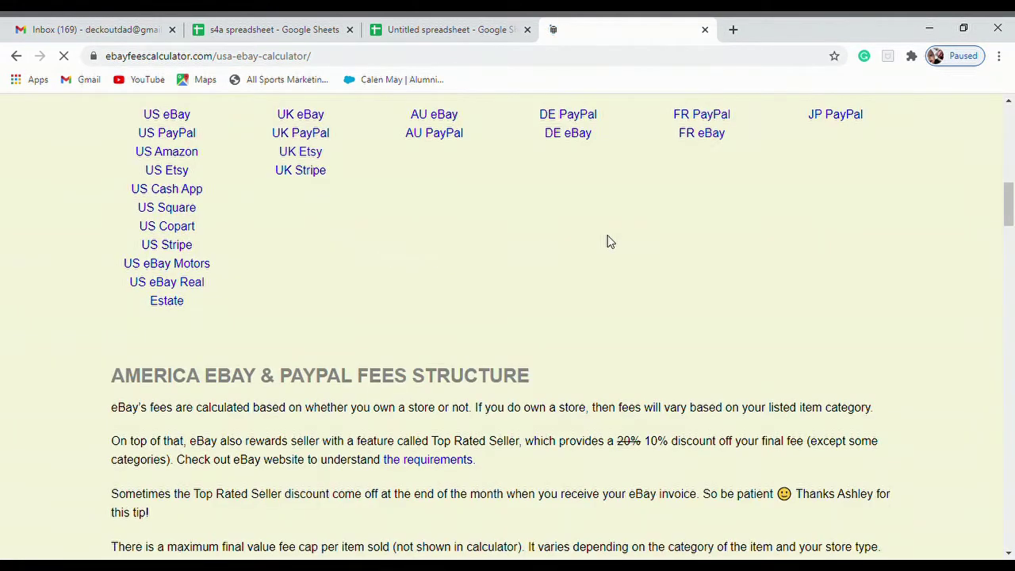
- Dismiss the overlay banner covering the eBay fees calculator
{"action": "scroll", "coordinate": [613, 272], "scroll_direction": "down", "scroll_amount": 8}
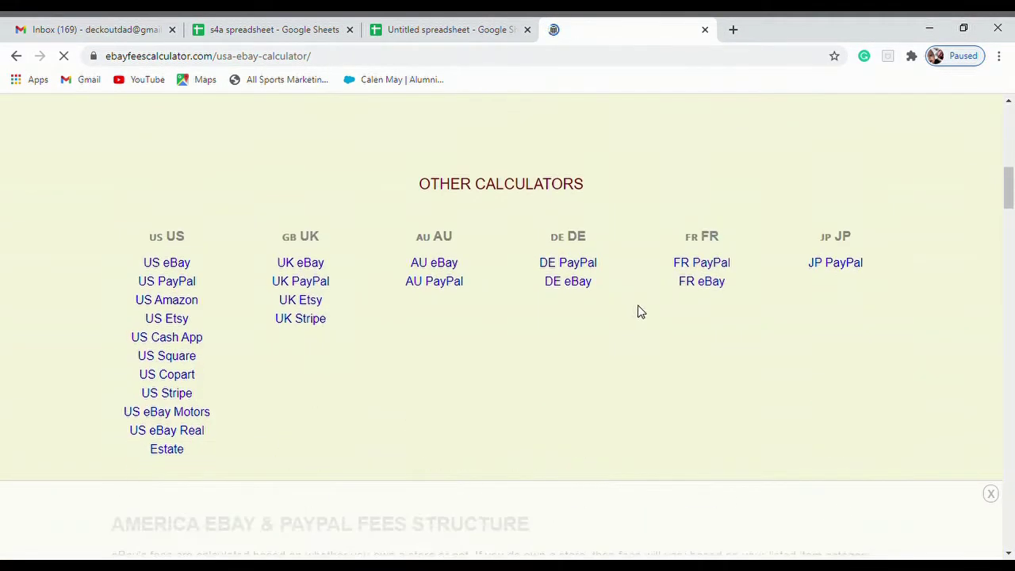
{"action": "scroll", "coordinate": [642, 311], "scroll_direction": "down", "scroll_amount": 4}
{"action": "scroll", "coordinate": [641, 306], "scroll_direction": "up", "scroll_amount": 10}
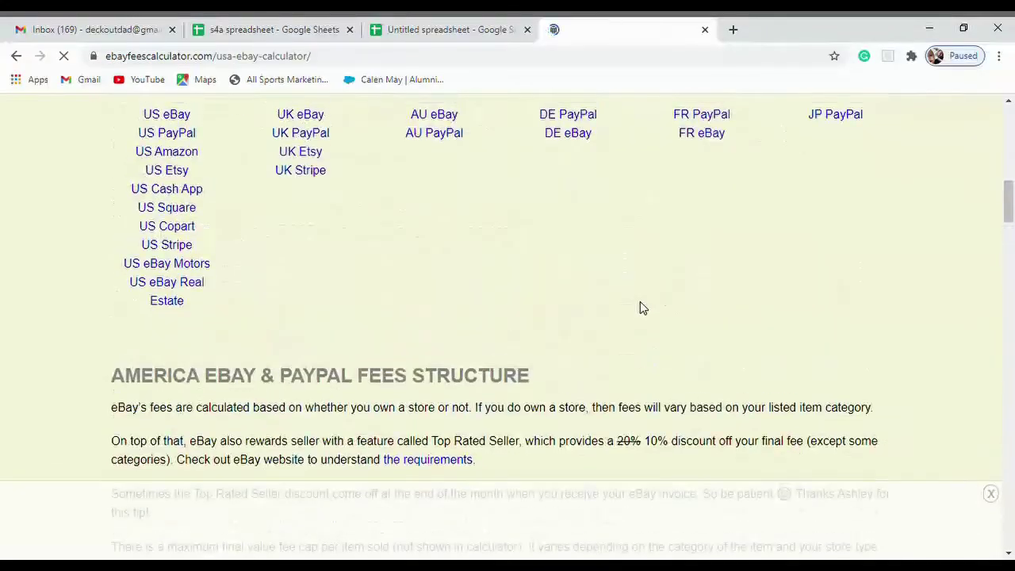
{"action": "scroll", "coordinate": [663, 312], "scroll_direction": "up", "scroll_amount": 5}
{"action": "scroll", "coordinate": [663, 312], "scroll_direction": "down", "scroll_amount": 4}
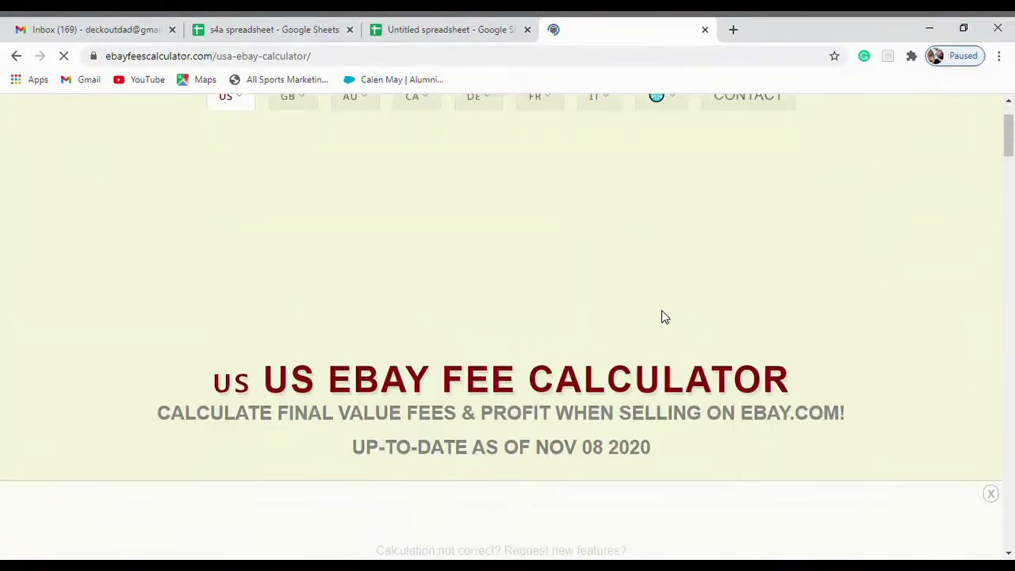
{"action": "left_click", "coordinate": [993, 498]}
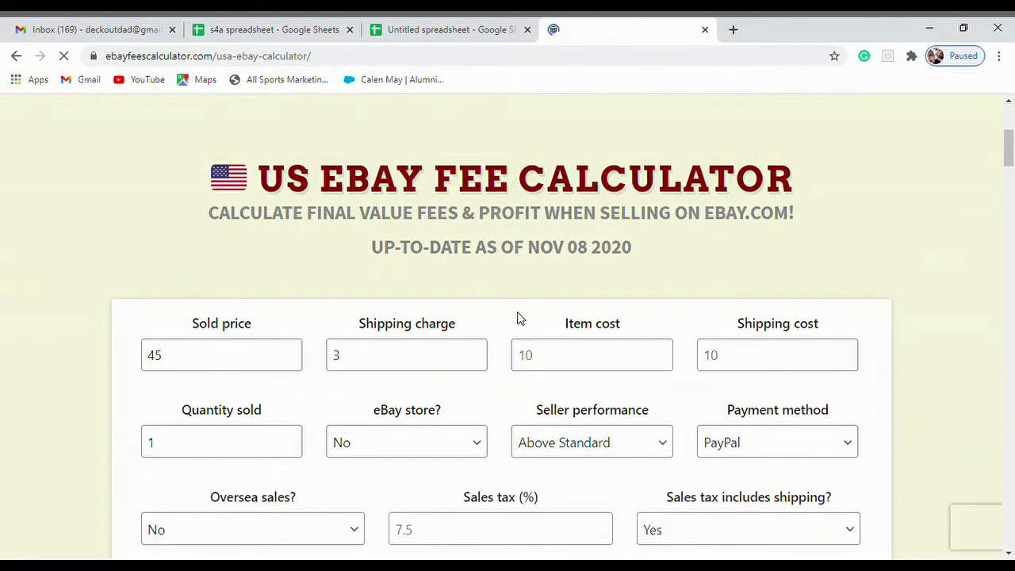
{"action": "scroll", "coordinate": [556, 330], "scroll_direction": "down", "scroll_amount": 2}
{"action": "scroll", "coordinate": [647, 295], "scroll_direction": "down", "scroll_amount": 1}
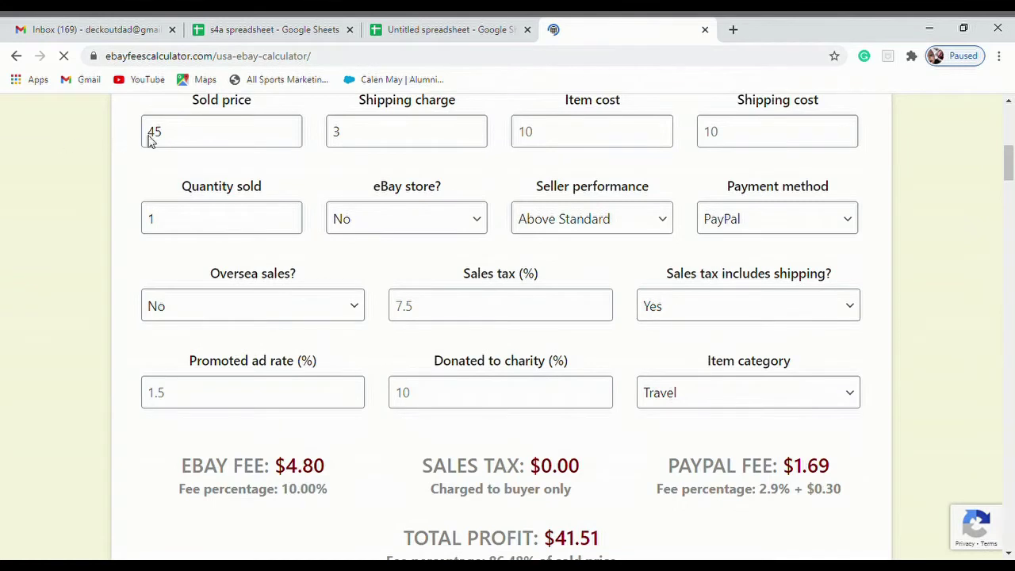
- Confirm sold price 45 and shipping 3, then read the resulting eBay and PayPal fees
{"action": "left_click", "coordinate": [172, 140]}
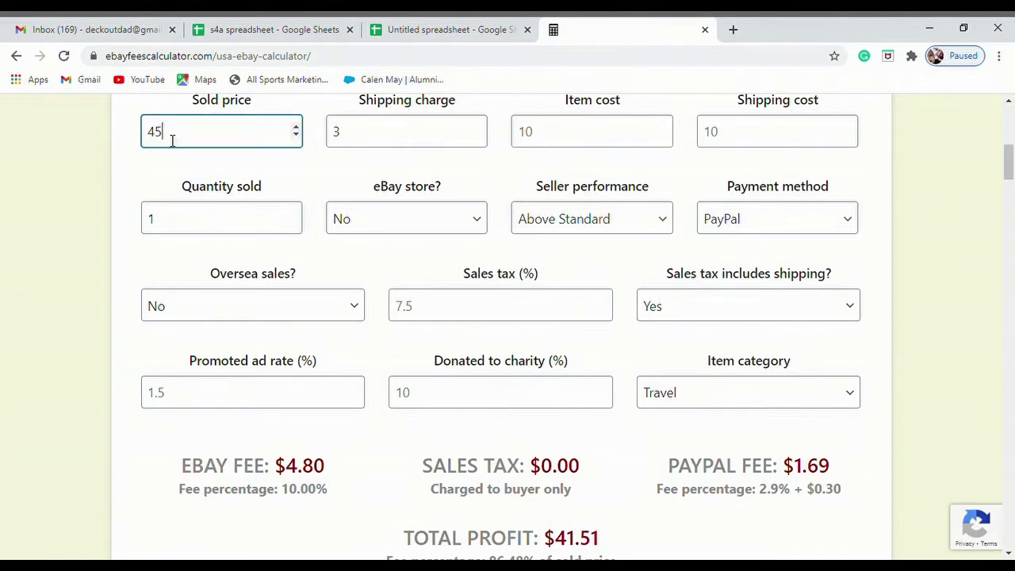
{"action": "left_click", "coordinate": [410, 137]}
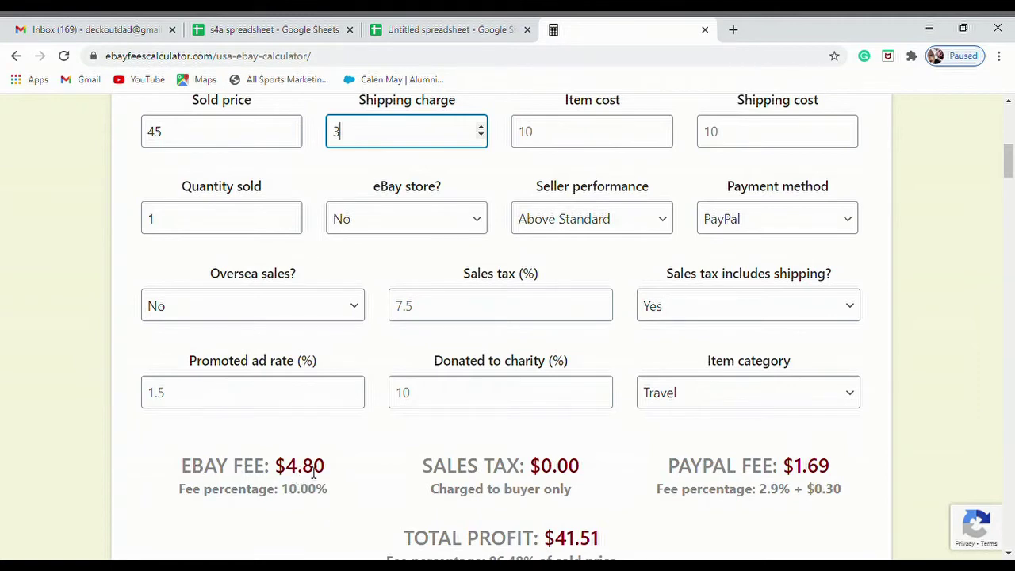
{"action": "left_click_drag", "start_coordinate": [192, 467], "coordinate": [328, 476]}
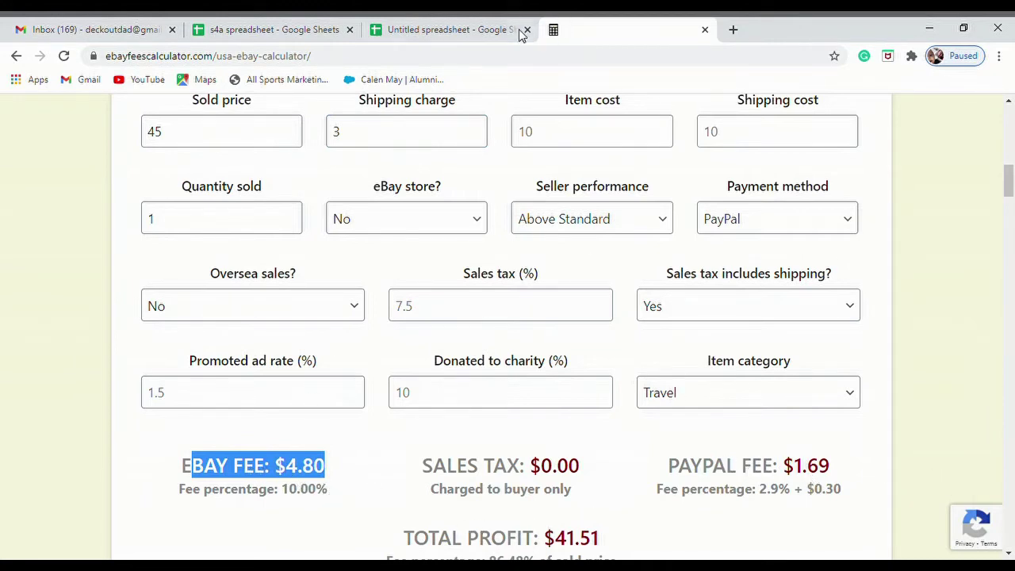
{"action": "left_click", "coordinate": [309, 475]}
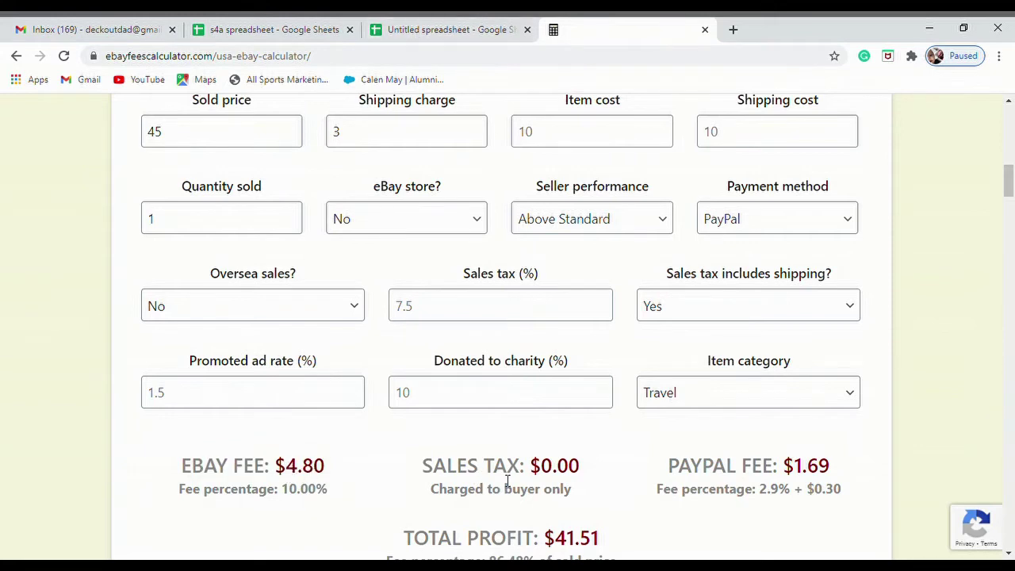
{"action": "left_click", "coordinate": [441, 32]}
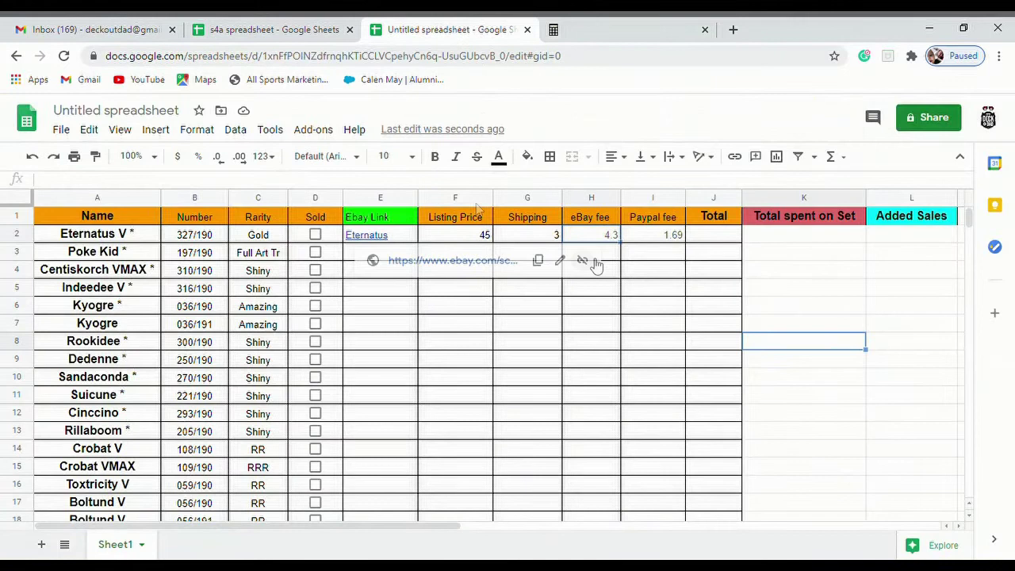
{"action": "left_click", "coordinate": [654, 268]}
{"action": "left_click", "coordinate": [593, 251]}
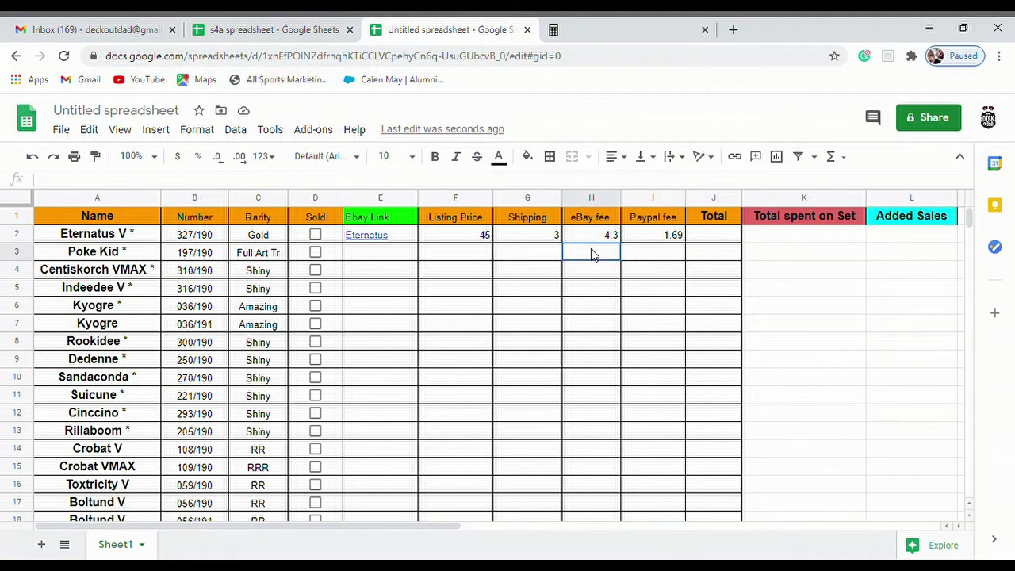
{"action": "left_click", "coordinate": [527, 258]}
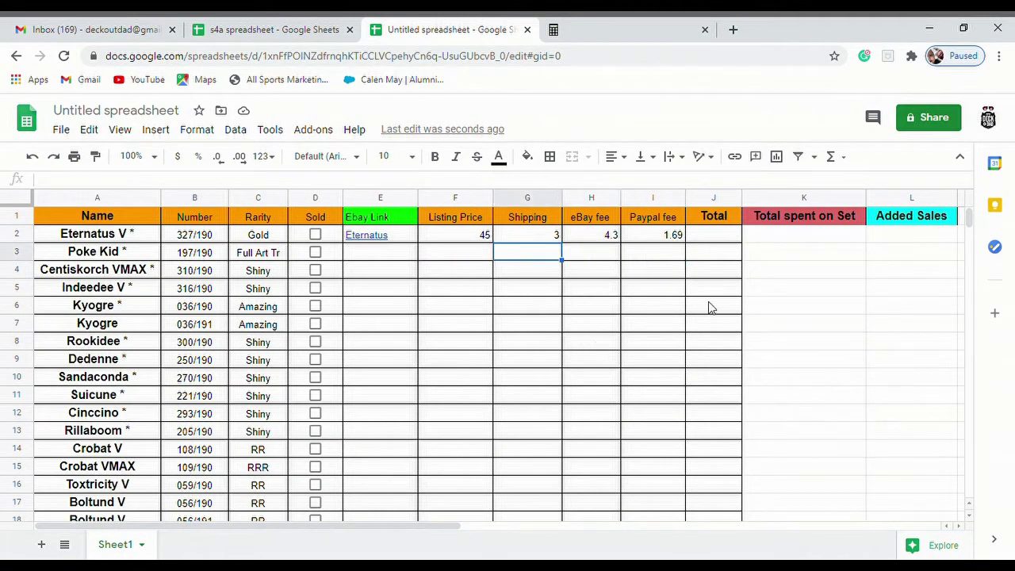
{"action": "left_click", "coordinate": [710, 238]}
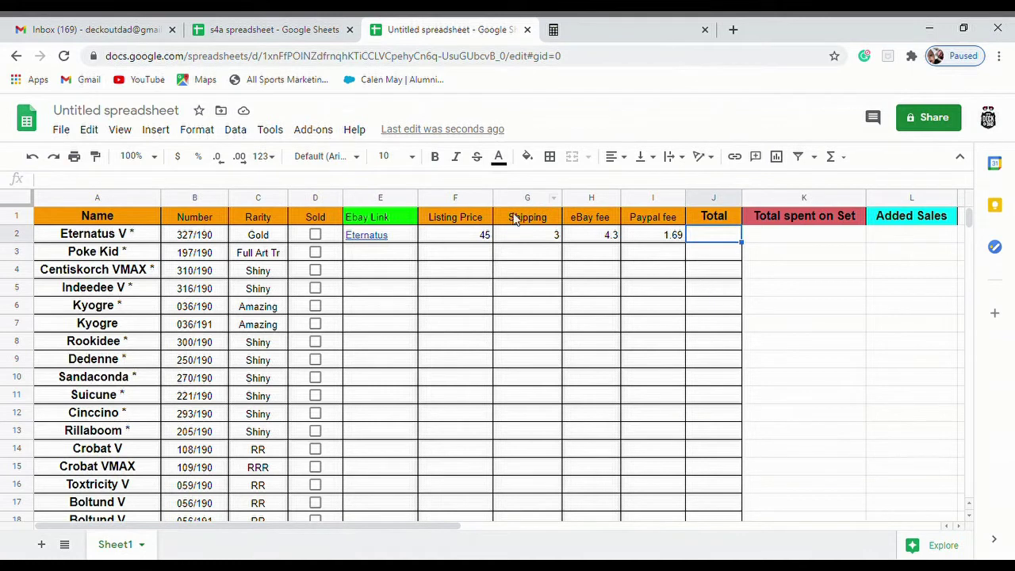
{"action": "left_click", "coordinate": [597, 235]}
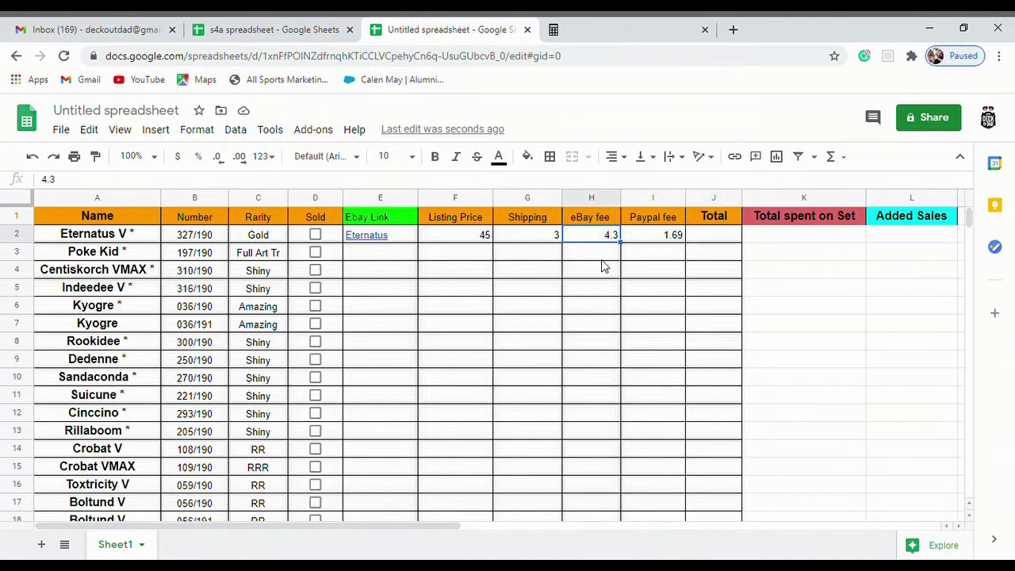
{"action": "left_click", "coordinate": [603, 254]}
{"action": "left_click", "coordinate": [603, 289]}
{"action": "left_click", "coordinate": [600, 256]}
{"action": "left_click", "coordinate": [603, 236]}
{"action": "left_click", "coordinate": [591, 274]}
{"action": "left_click", "coordinate": [594, 235]}
{"action": "left_click", "coordinate": [649, 238]}
{"action": "left_click", "coordinate": [592, 238]}
{"action": "left_click", "coordinate": [655, 237]}
{"action": "left_click", "coordinate": [712, 239]}
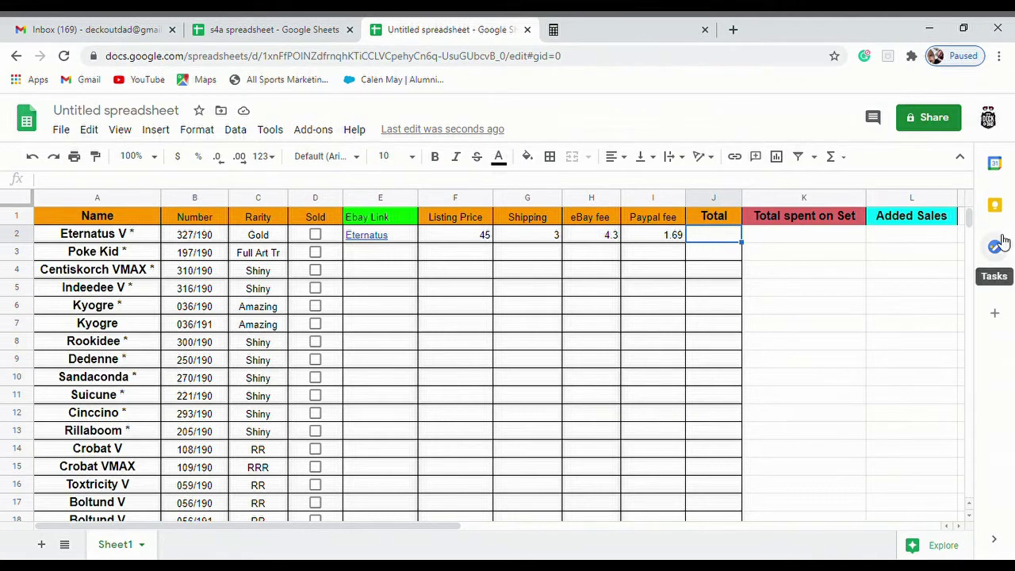
- Enter =F2+G2-H2-I2 in J2 so Eternatus V totals 42.01
{"action": "type", "text": "="}
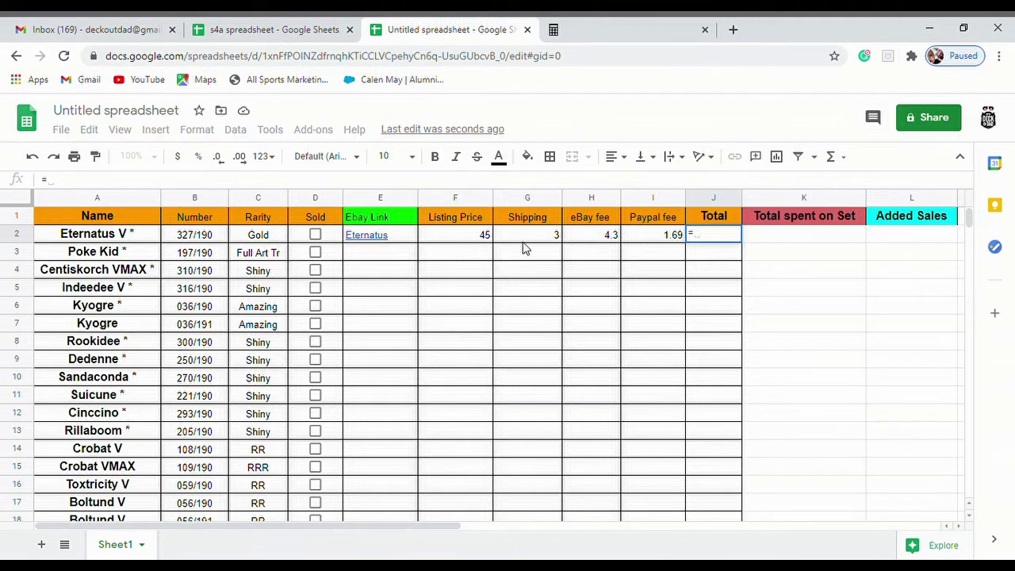
{"action": "left_click", "coordinate": [461, 235]}
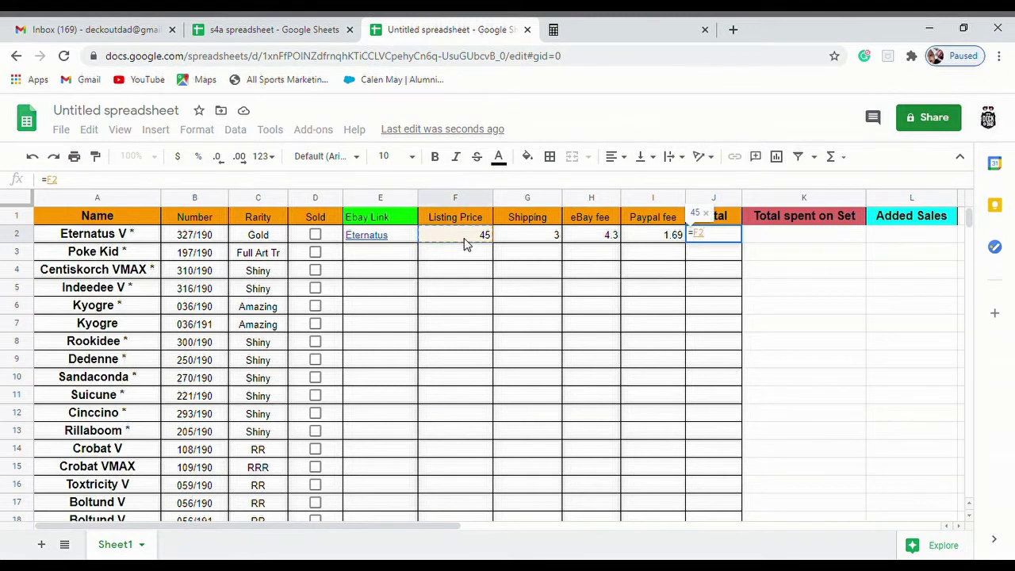
{"action": "type", "text": "+"}
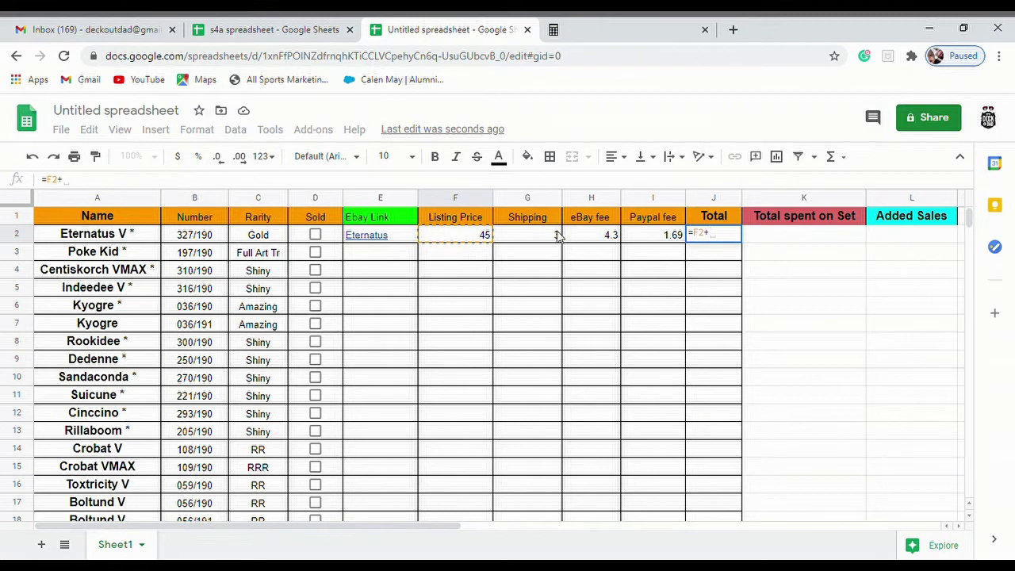
{"action": "left_click", "coordinate": [526, 240]}
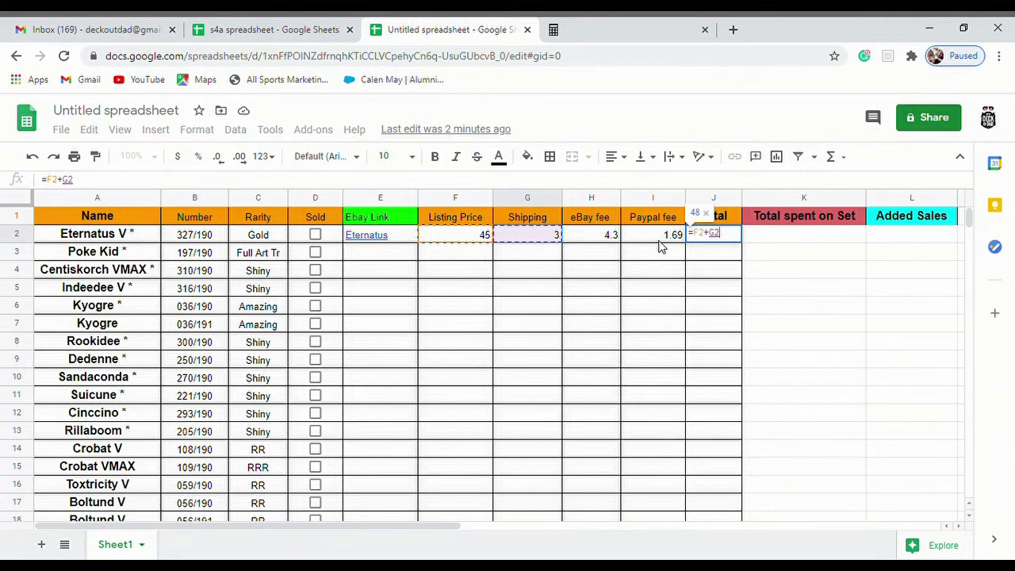
{"action": "type", "text": "-"}
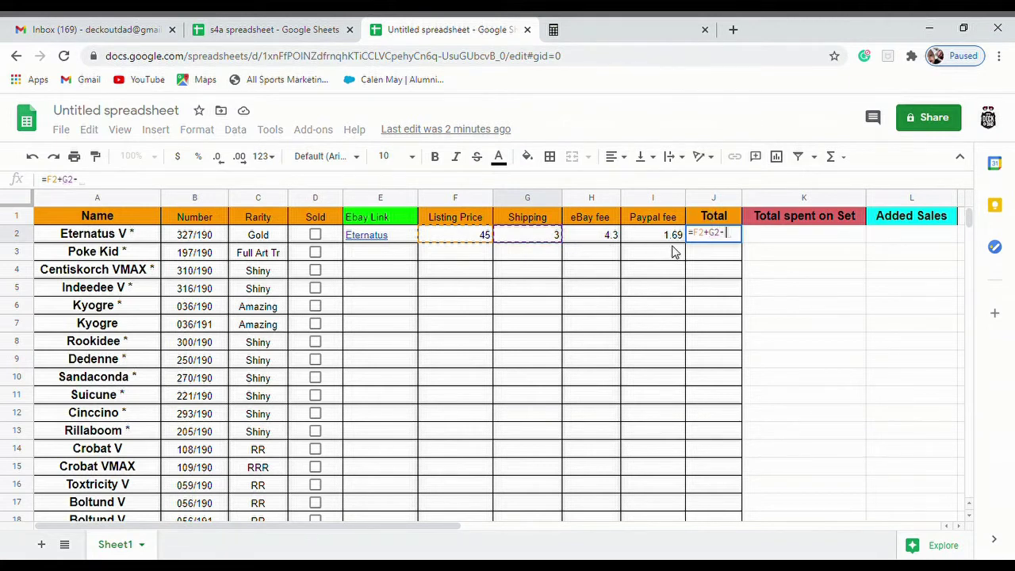
{"action": "left_click", "coordinate": [580, 233]}
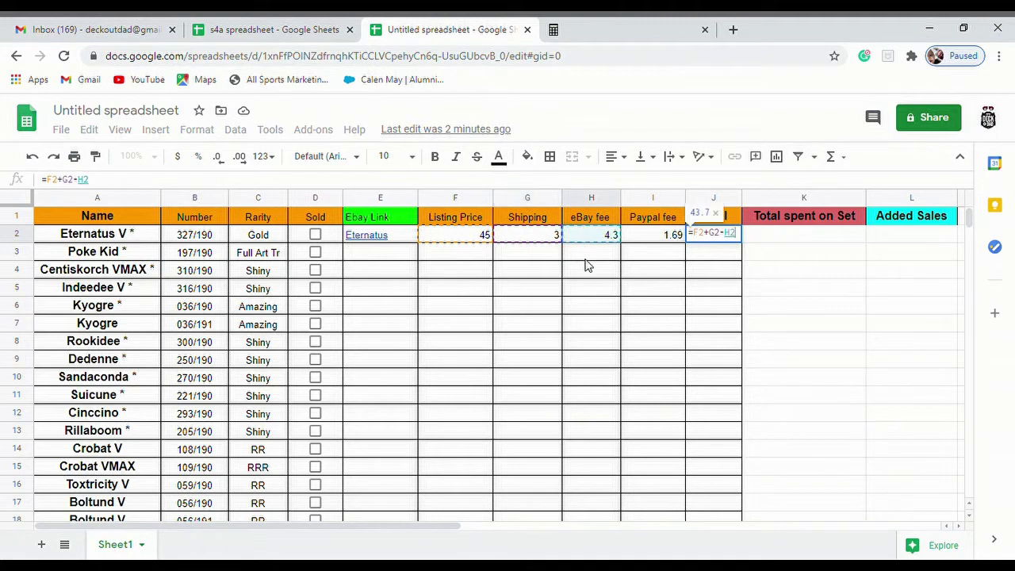
{"action": "type", "text": "-"}
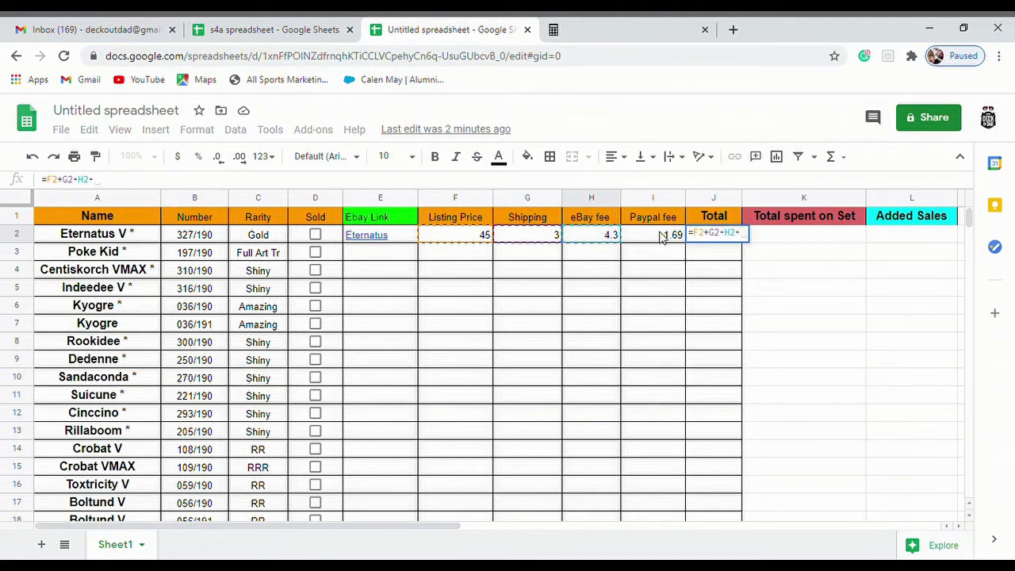
{"action": "left_click", "coordinate": [639, 236]}
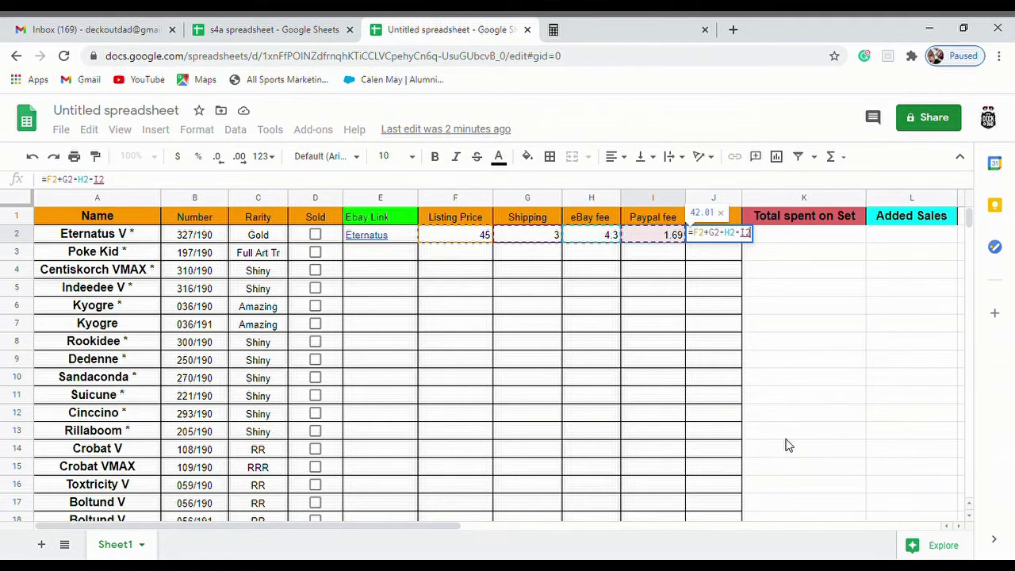
{"action": "key", "text": "Return"}
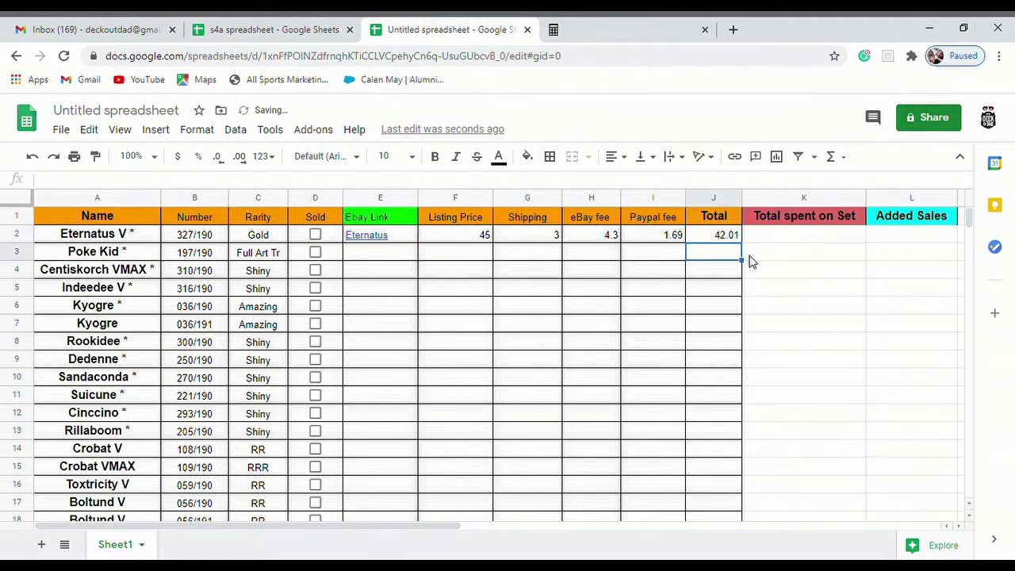
- Fill the J2 Total formula down column J to row 31
{"action": "left_click", "coordinate": [712, 235]}
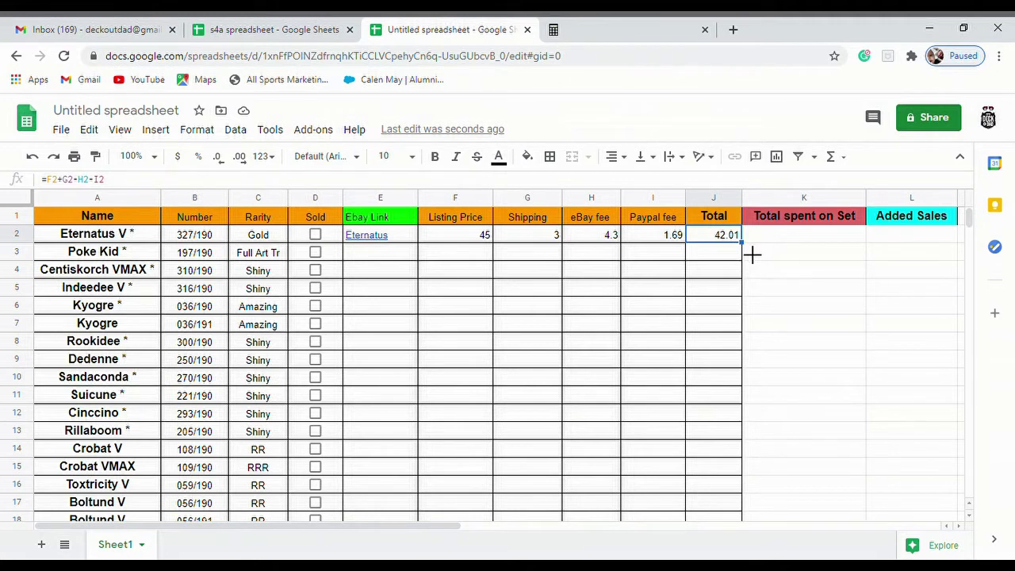
{"action": "left_click_drag", "start_coordinate": [752, 254], "coordinate": [724, 472]}
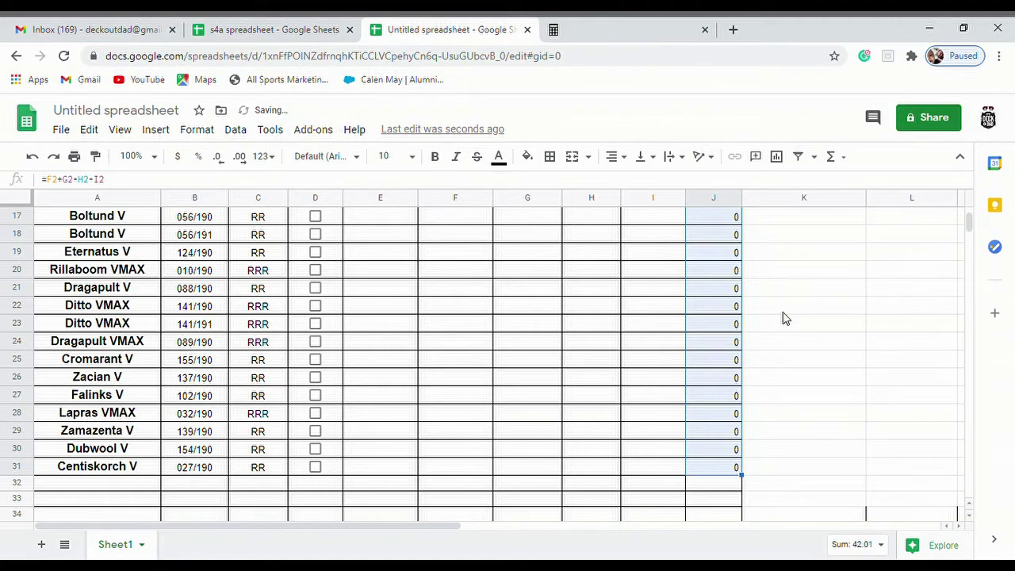
{"action": "left_click", "coordinate": [803, 381]}
{"action": "scroll", "coordinate": [782, 396], "scroll_direction": "up", "scroll_amount": 4}
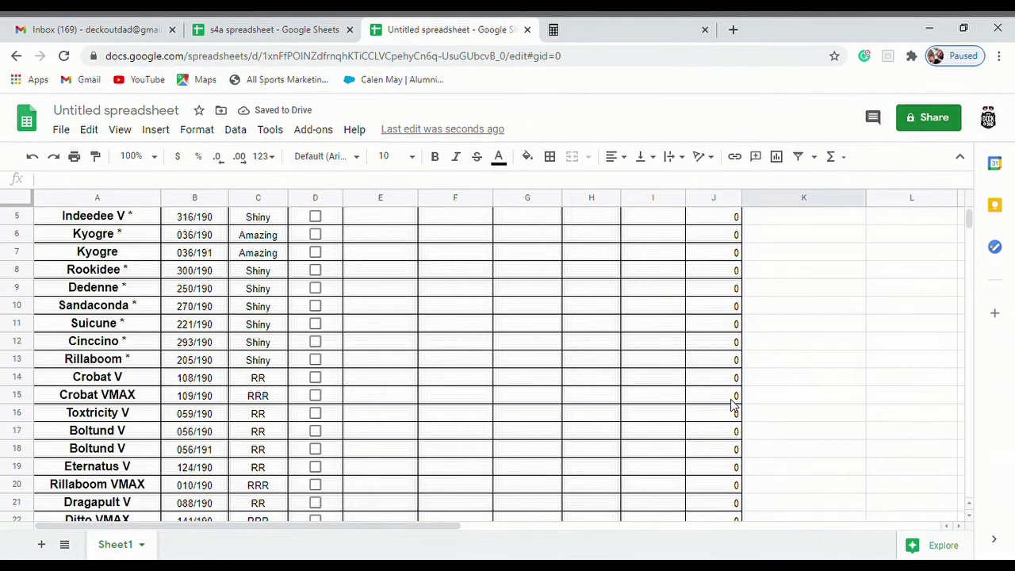
- Spot-check the copied Total formulas in J3, J8 and further down column J
{"action": "left_click", "coordinate": [700, 272]}
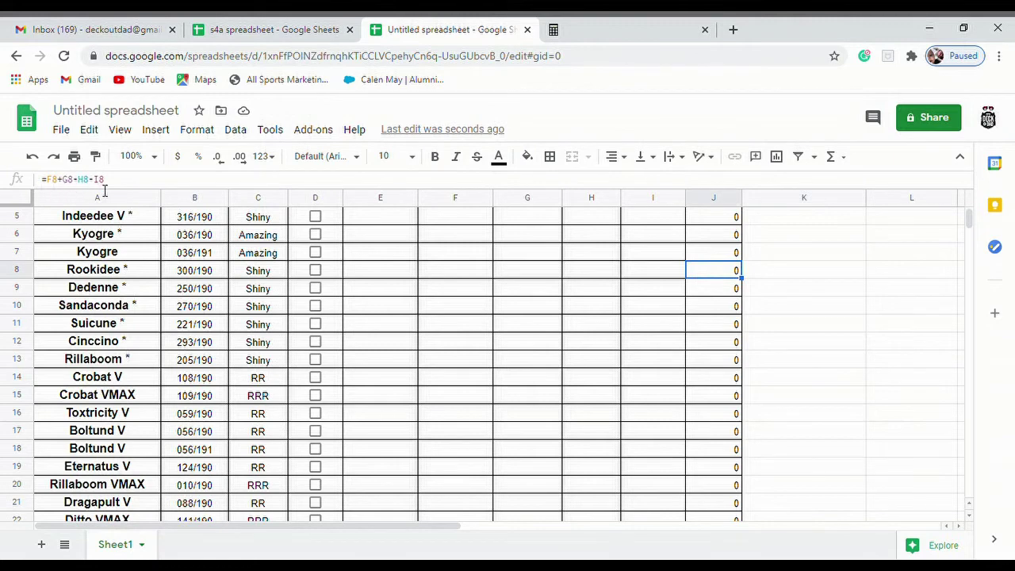
{"action": "scroll", "coordinate": [716, 359], "scroll_direction": "up", "scroll_amount": 2}
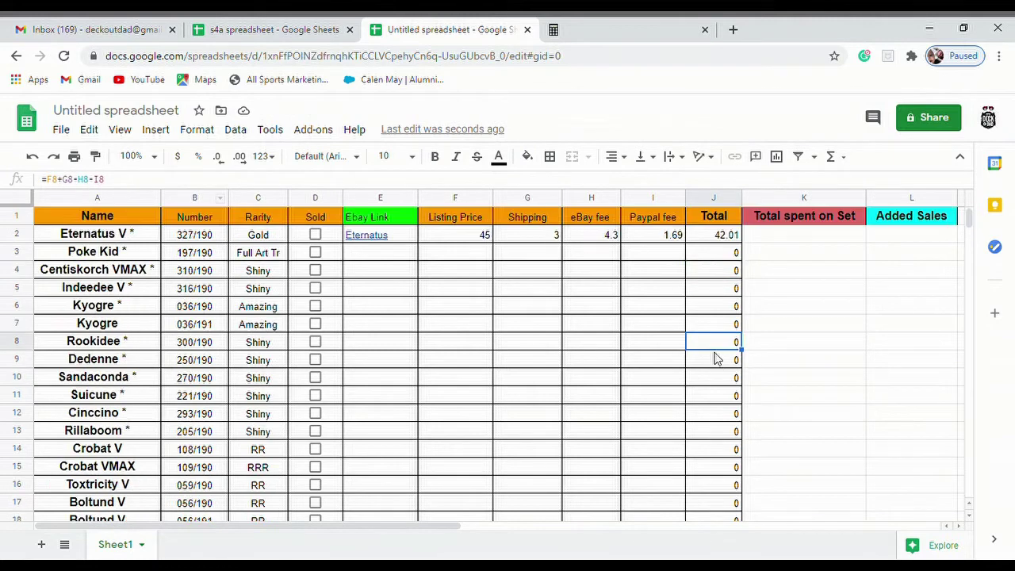
{"action": "left_click_drag", "start_coordinate": [710, 249], "coordinate": [709, 272]}
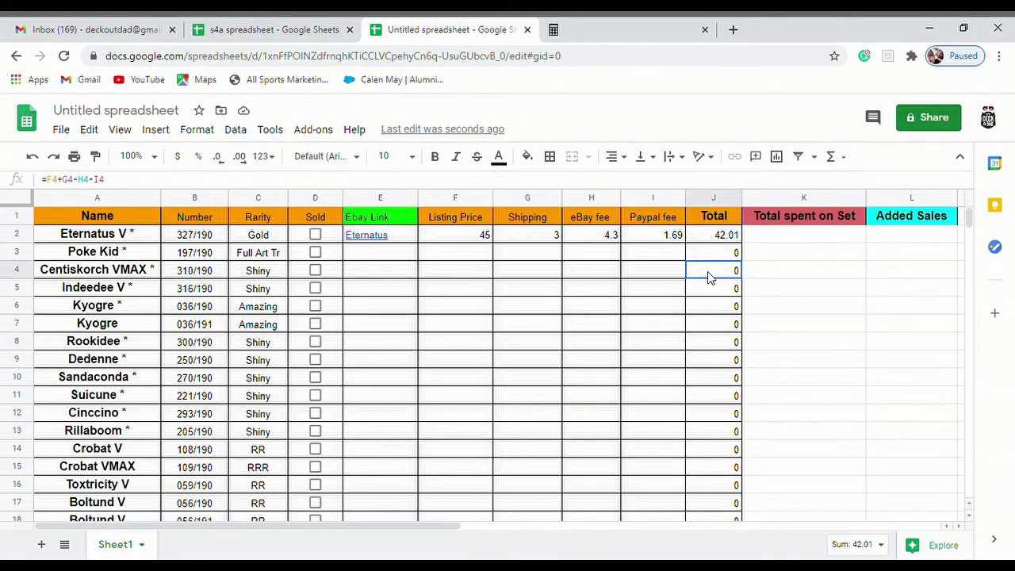
{"action": "left_click", "coordinate": [716, 256]}
{"action": "left_click", "coordinate": [716, 270]}
{"action": "left_click", "coordinate": [723, 306]}
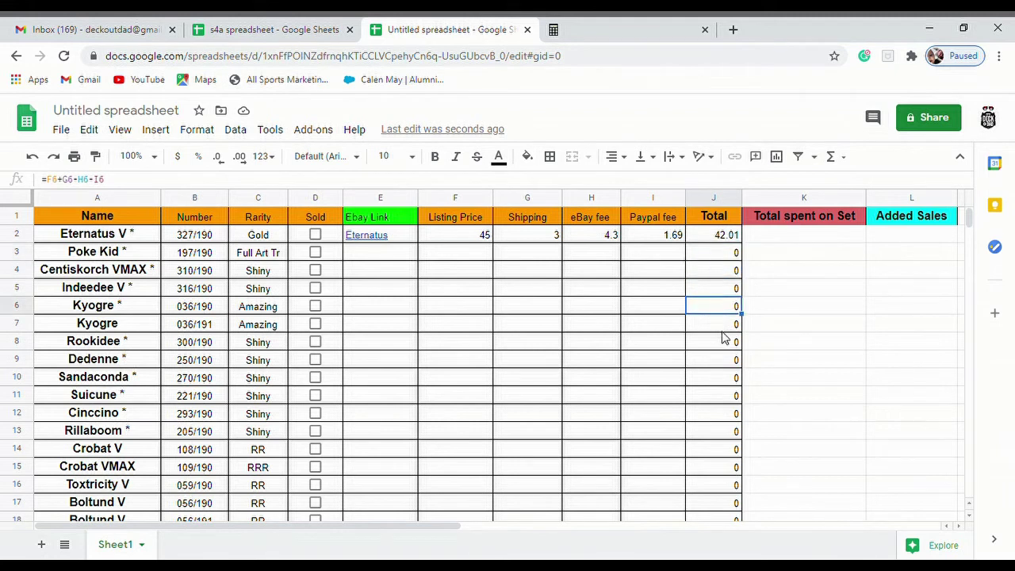
{"action": "left_click", "coordinate": [721, 324]}
{"action": "left_click", "coordinate": [712, 254]}
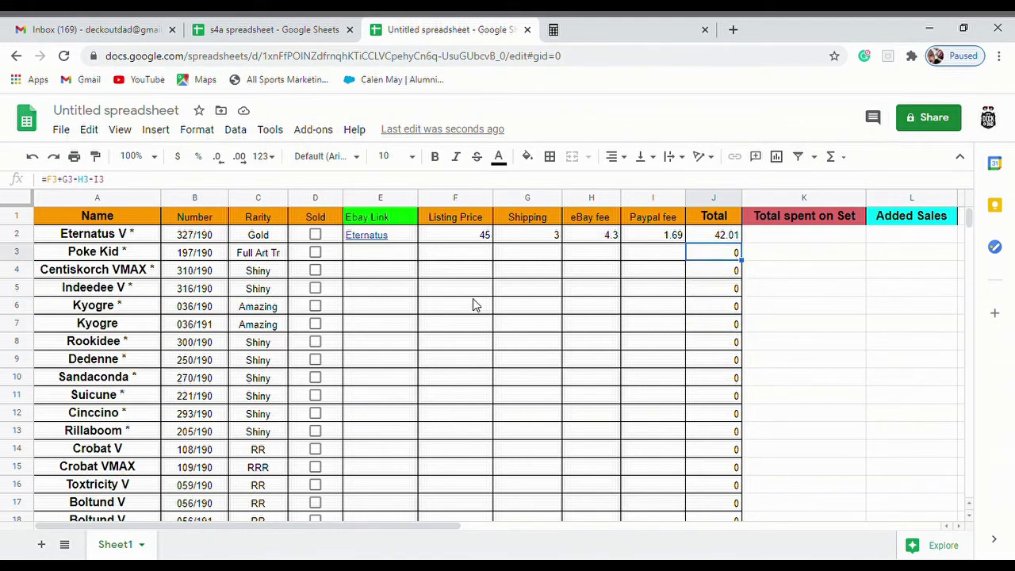
{"action": "left_click", "coordinate": [456, 241]}
{"action": "left_click", "coordinate": [470, 257]}
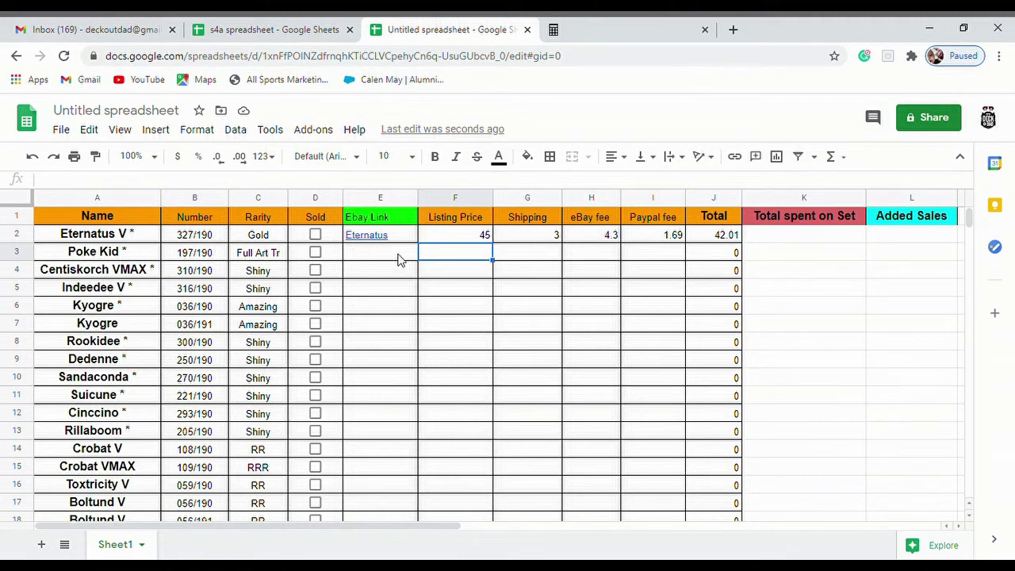
- Review Poke Kid's empty Listing Price, Shipping, fee and Total cells in row 3
{"action": "left_click", "coordinate": [458, 273]}
{"action": "left_click", "coordinate": [462, 289]}
{"action": "left_click", "coordinate": [473, 256]}
{"action": "left_click", "coordinate": [544, 259]}
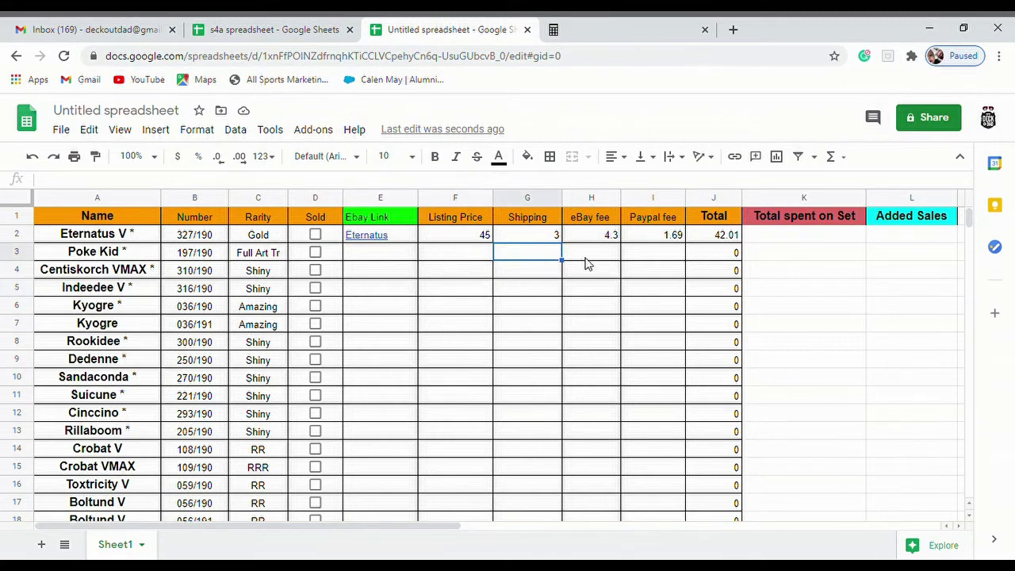
{"action": "left_click", "coordinate": [585, 253]}
{"action": "left_click", "coordinate": [646, 262]}
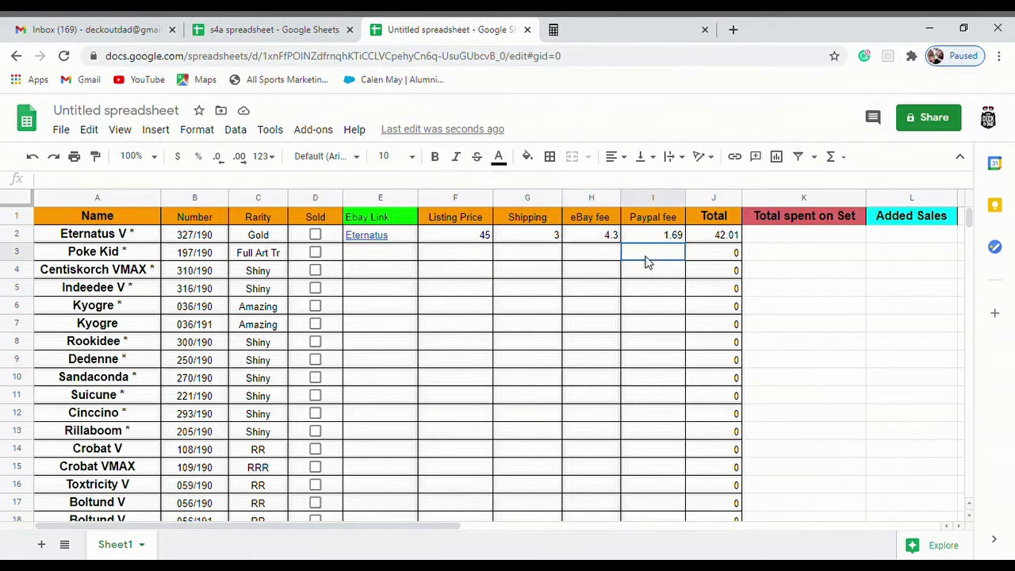
{"action": "left_click", "coordinate": [718, 258]}
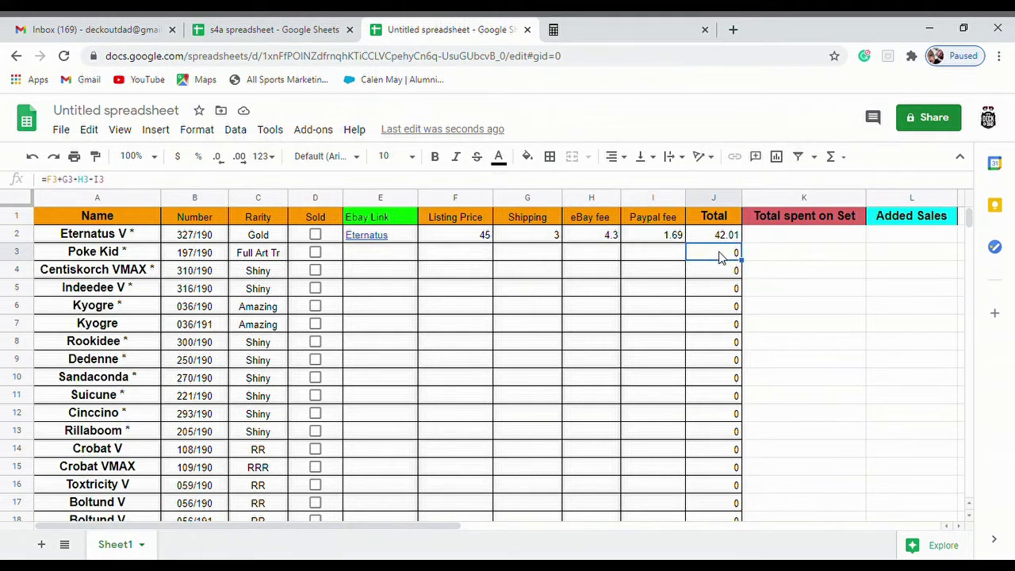
{"action": "left_click", "coordinate": [473, 261]}
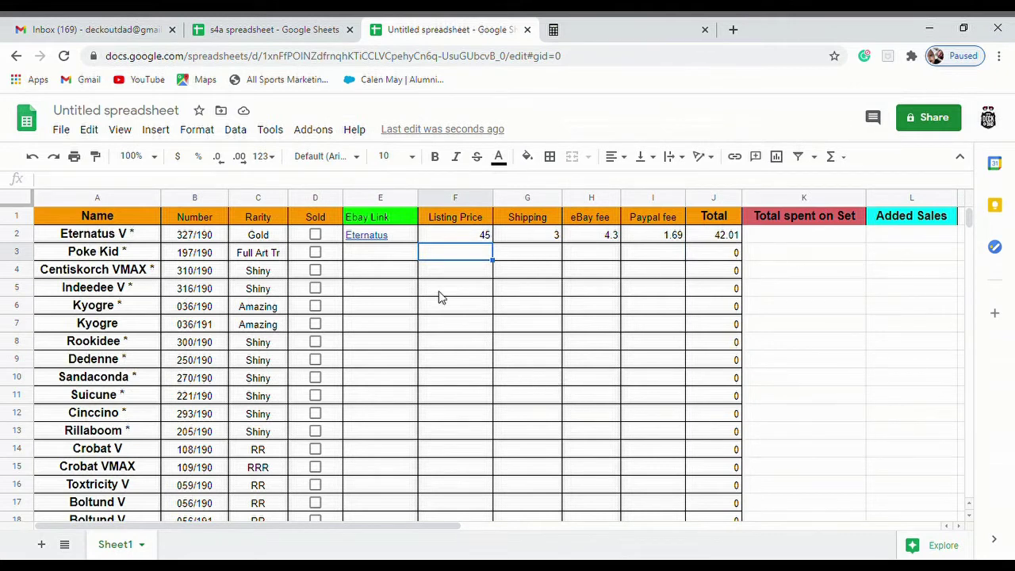
- Enter Poke Kid's listing price 25 and shipping 3, looked up in the s4a sheet
{"action": "left_click", "coordinate": [295, 32]}
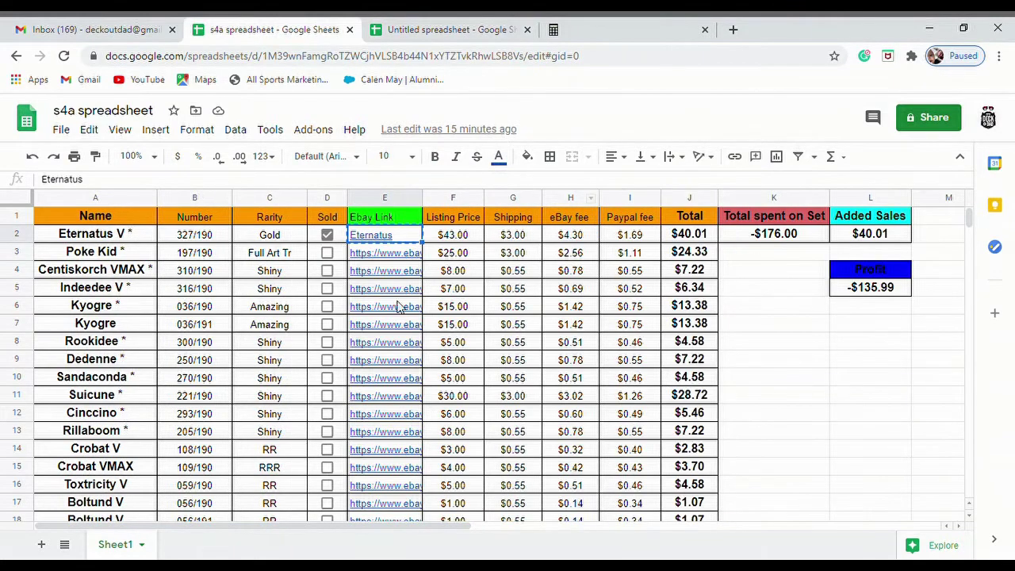
{"action": "left_click", "coordinate": [447, 255]}
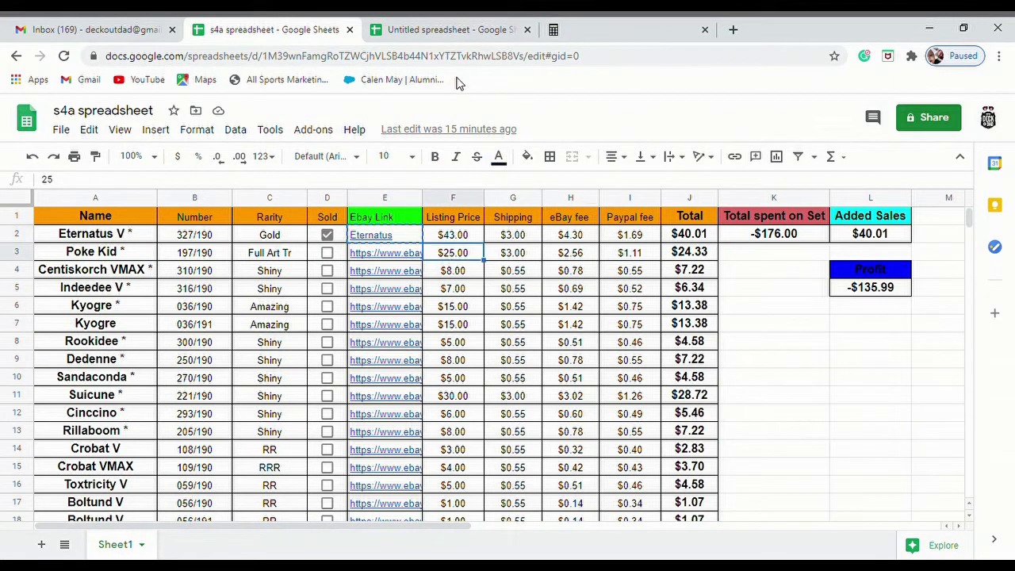
{"action": "left_click", "coordinate": [438, 31]}
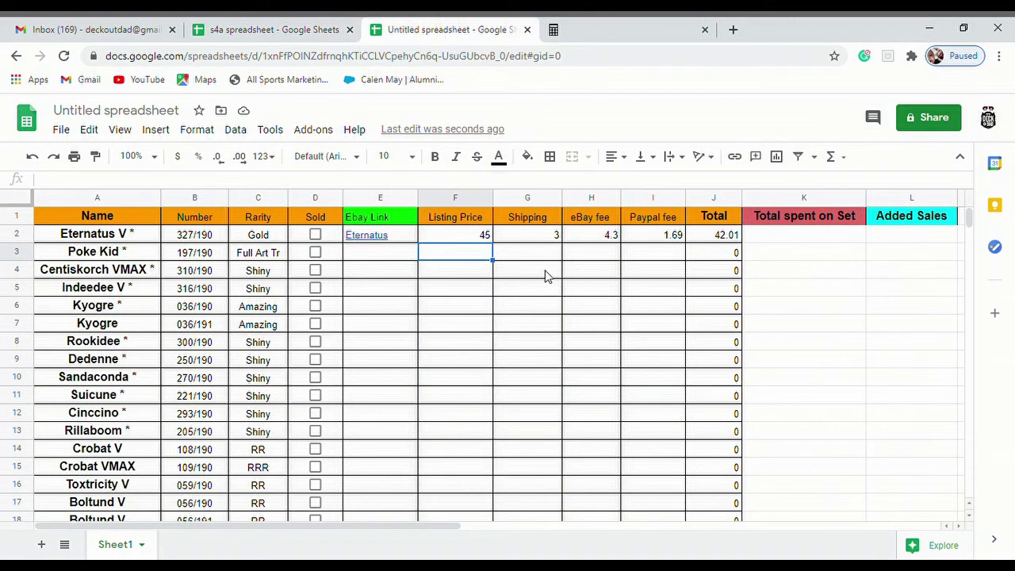
{"action": "type", "text": "25"}
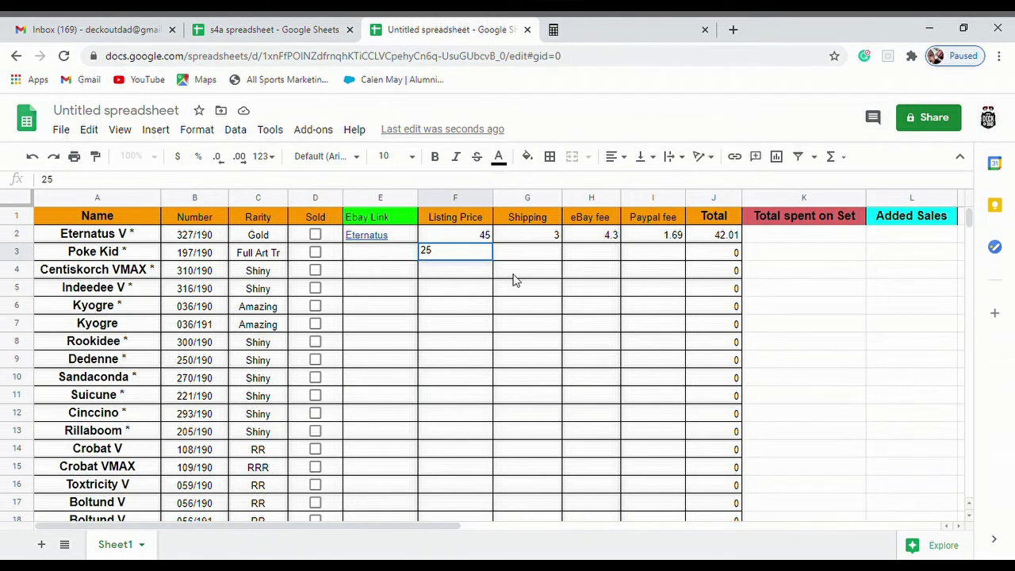
{"action": "left_click", "coordinate": [530, 256]}
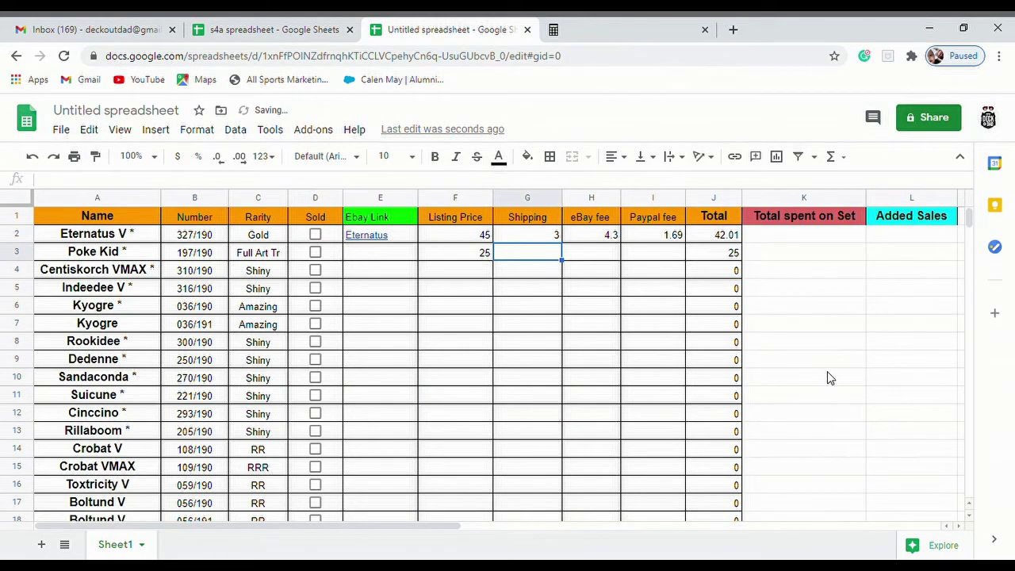
{"action": "type", "text": "3"}
{"action": "left_click", "coordinate": [578, 253]}
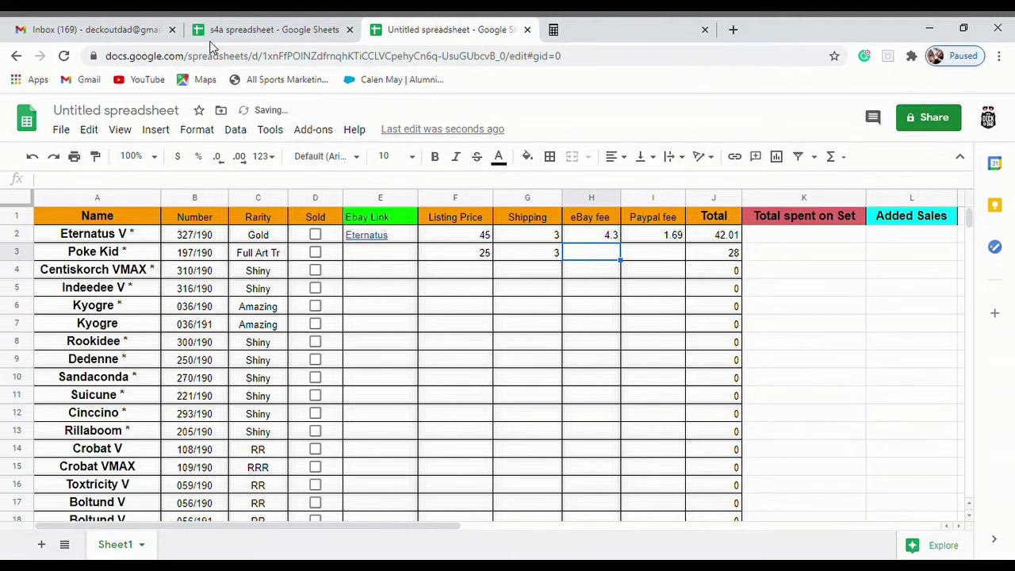
- Copy Poke Kid's 2.56 eBay fee from s4a into H3
{"action": "left_click", "coordinate": [256, 32]}
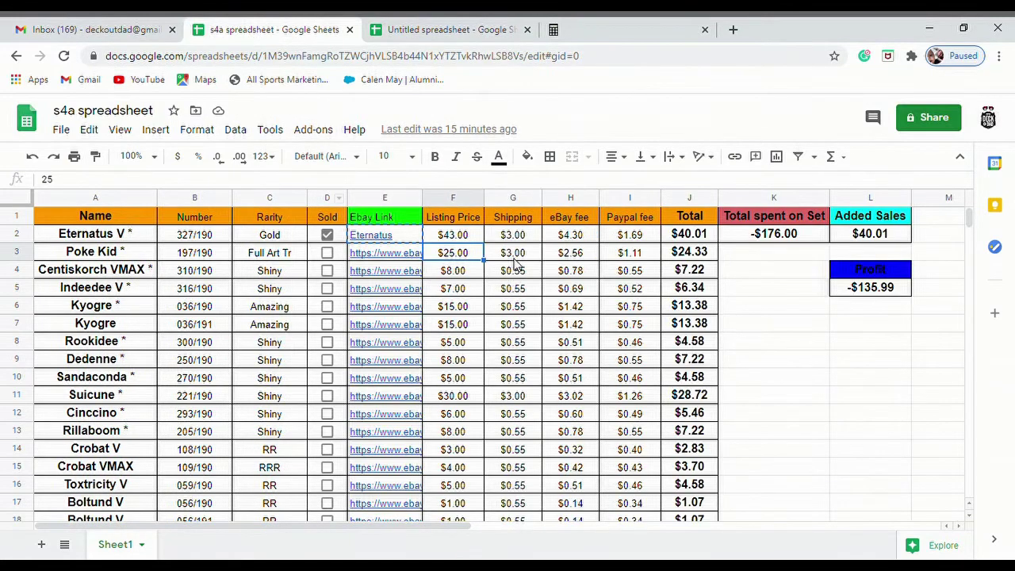
{"action": "left_click", "coordinate": [581, 254]}
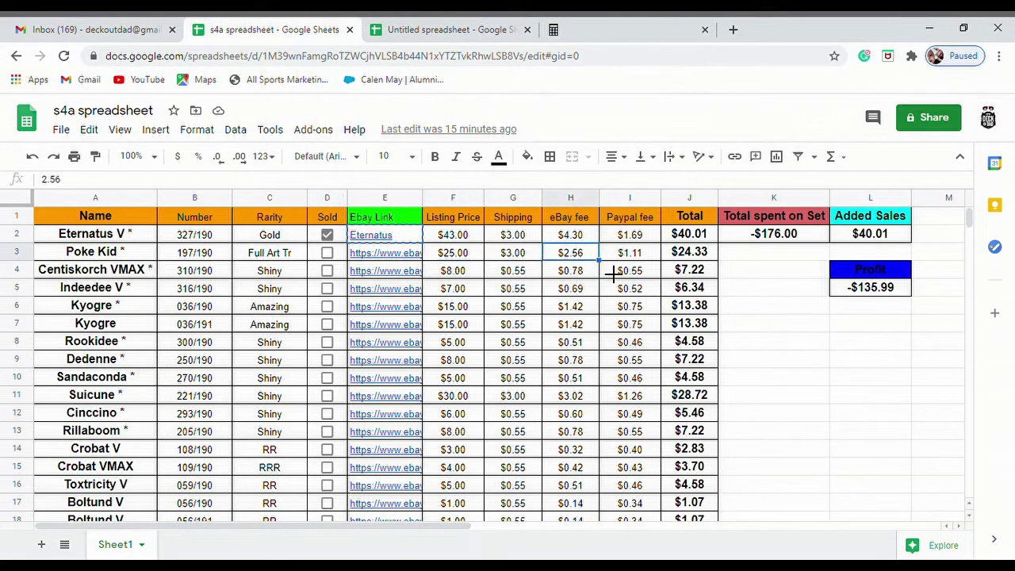
{"action": "left_click", "coordinate": [470, 32]}
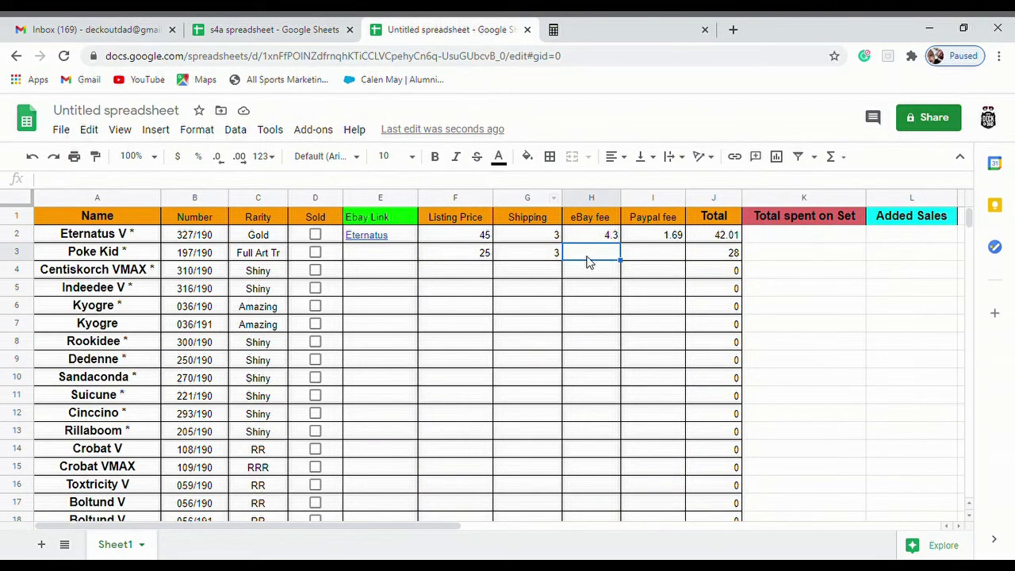
{"action": "type", "text": "$2.56"}
{"action": "left_click", "coordinate": [646, 252]}
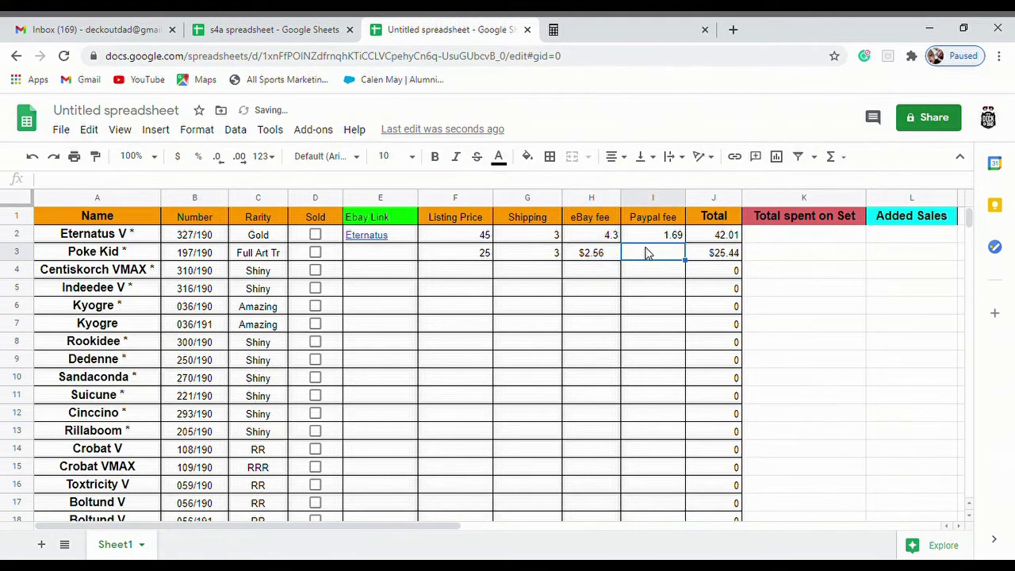
- Replace the wrongly pasted fee in I3 with 1.11 and check the recalculated Total
{"action": "left_click", "coordinate": [283, 37]}
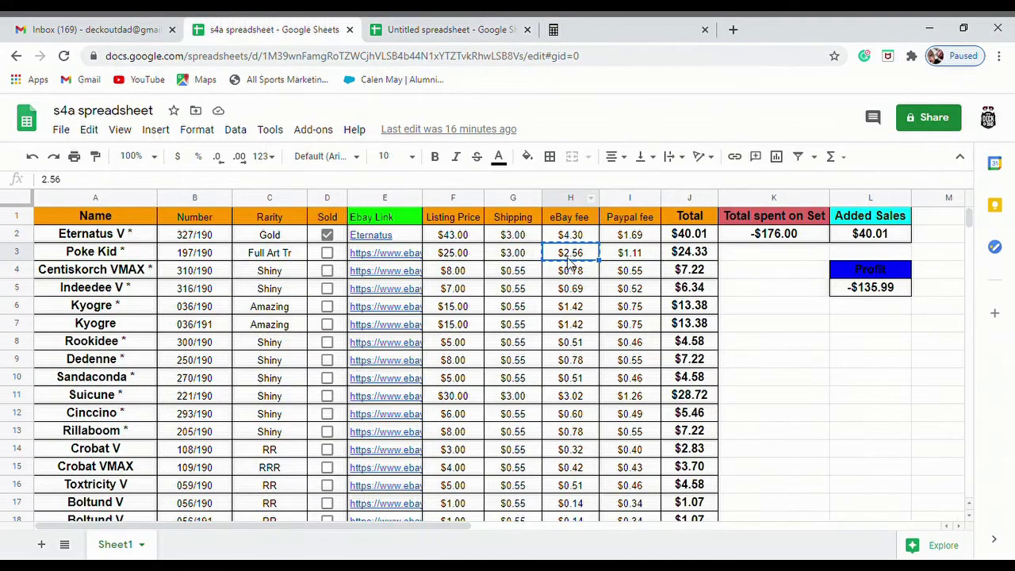
{"action": "left_click", "coordinate": [629, 254]}
{"action": "left_click", "coordinate": [429, 30]}
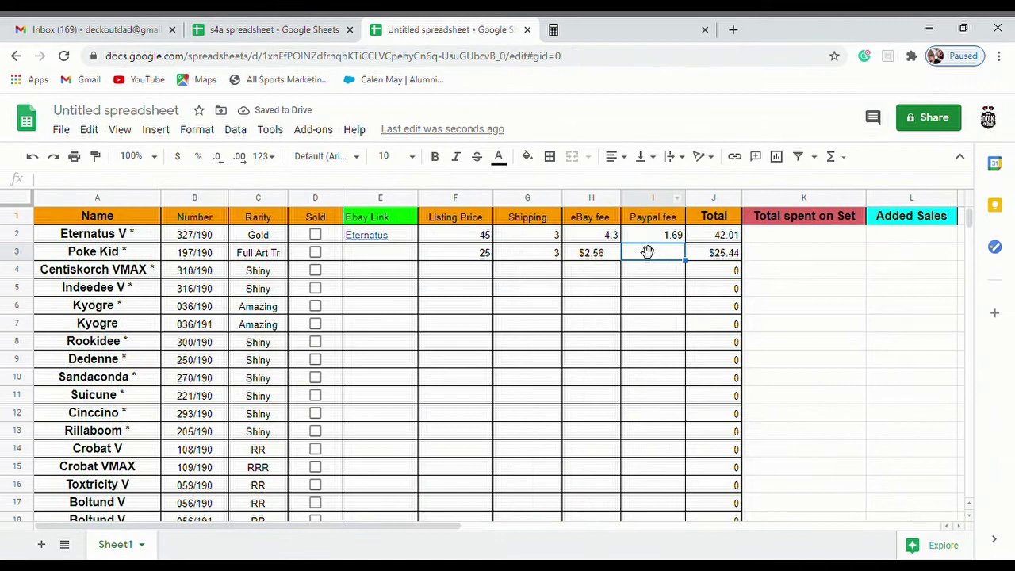
{"action": "type", "text": "$2.56"}
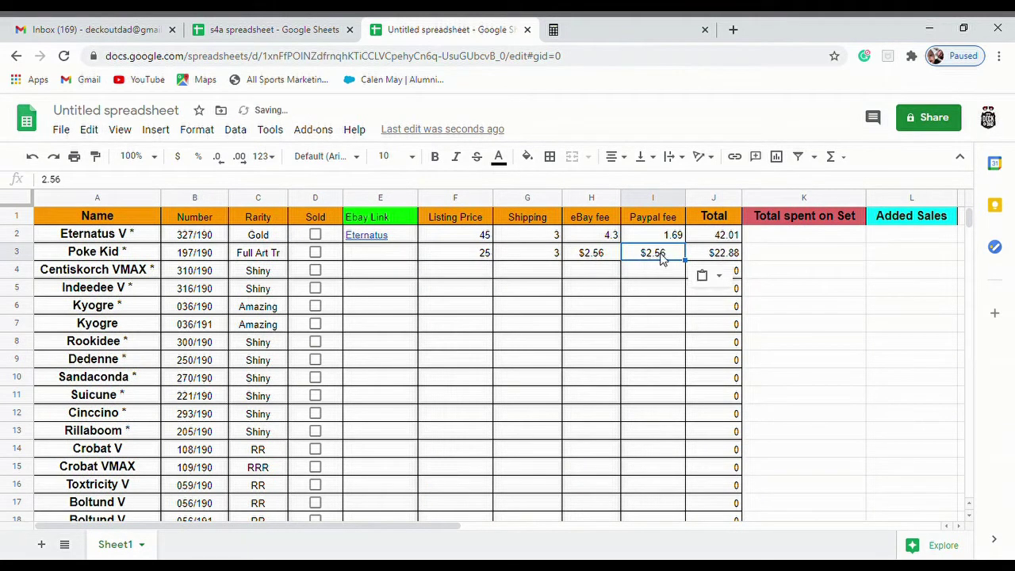
{"action": "key", "text": "Delete"}
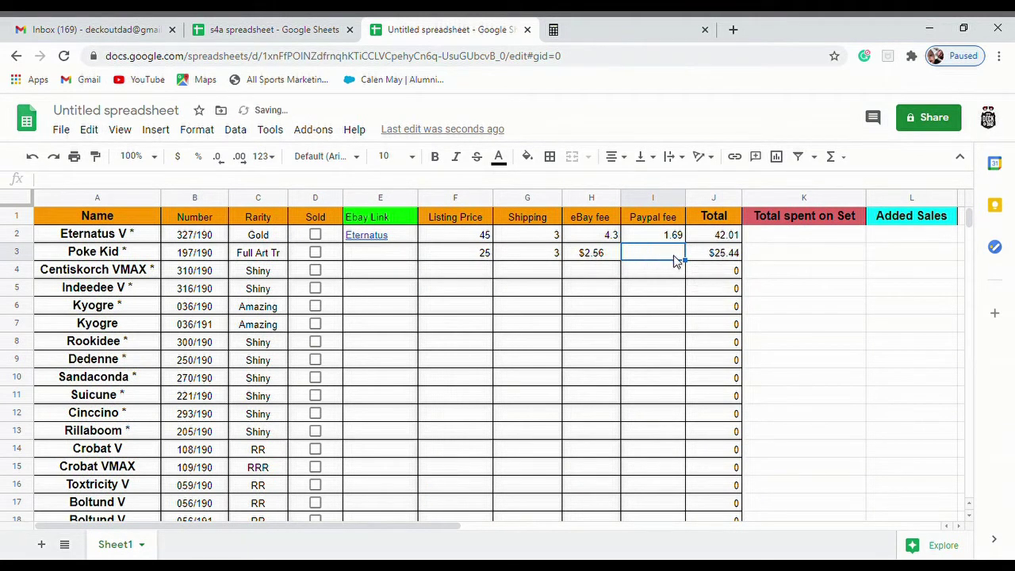
{"action": "type", "text": "1.11"}
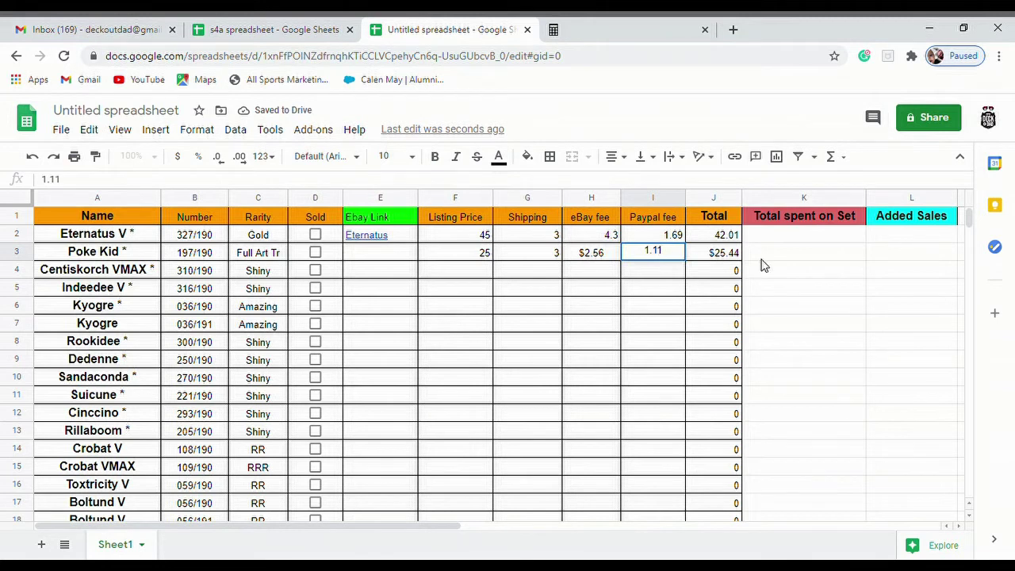
{"action": "left_click", "coordinate": [760, 260]}
{"action": "left_click", "coordinate": [710, 255]}
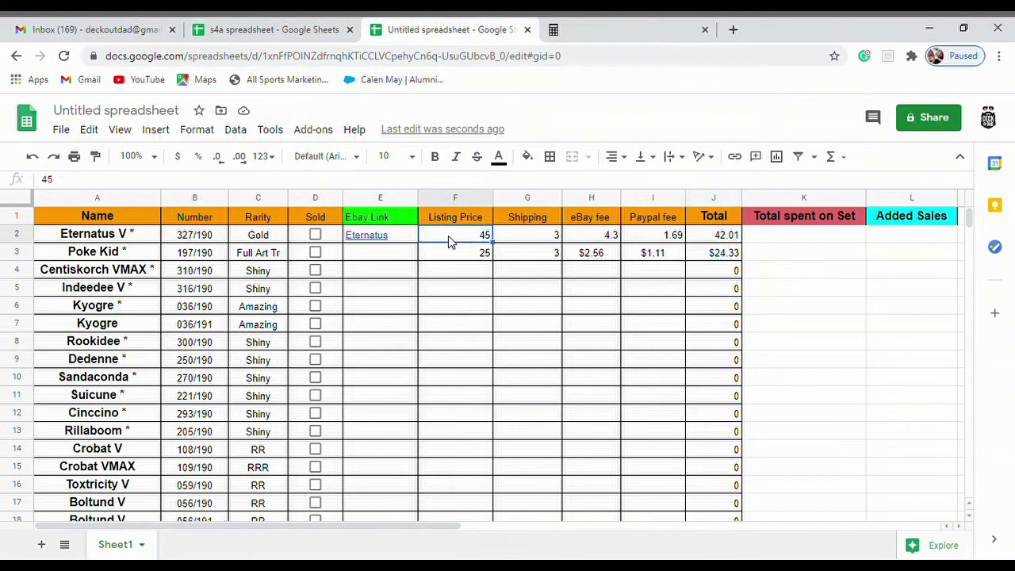
- Format F2:J31, the listing price through total columns, as dollar currency with two decimals
{"action": "mouse_move", "coordinate": [449, 235]}
{"action": "left_mouse_down"}
{"action": "mouse_move", "coordinate": [537, 256]}
{"action": "mouse_move", "coordinate": [722, 505]}
{"action": "mouse_move", "coordinate": [718, 516]}
{"action": "mouse_move", "coordinate": [705, 421]}
{"action": "mouse_move", "coordinate": [712, 384]}
{"action": "left_mouse_up"}
{"action": "scroll", "coordinate": [714, 426], "scroll_direction": "up", "scroll_amount": 5}
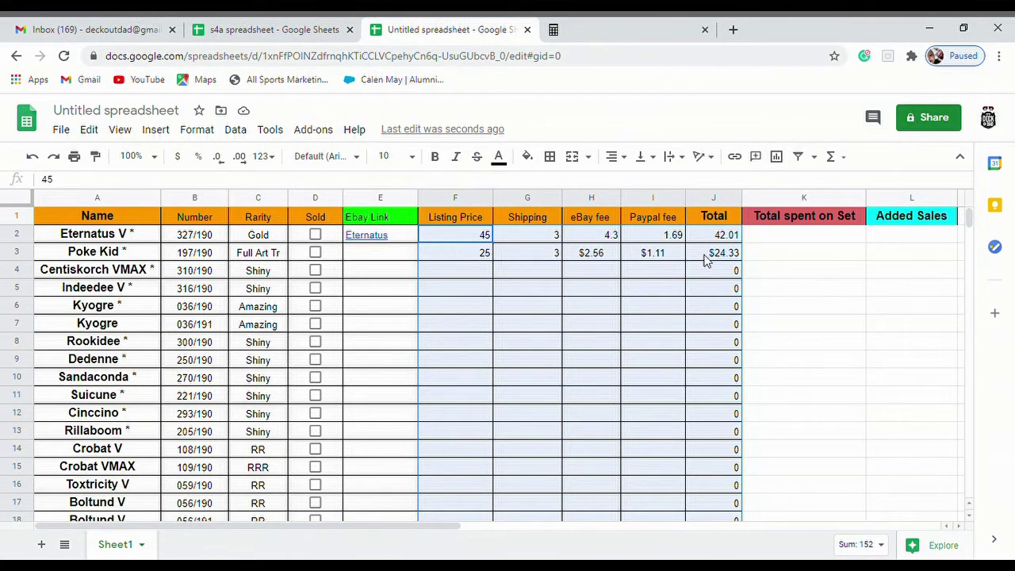
{"action": "scroll", "coordinate": [510, 440], "scroll_direction": "down", "scroll_amount": 5}
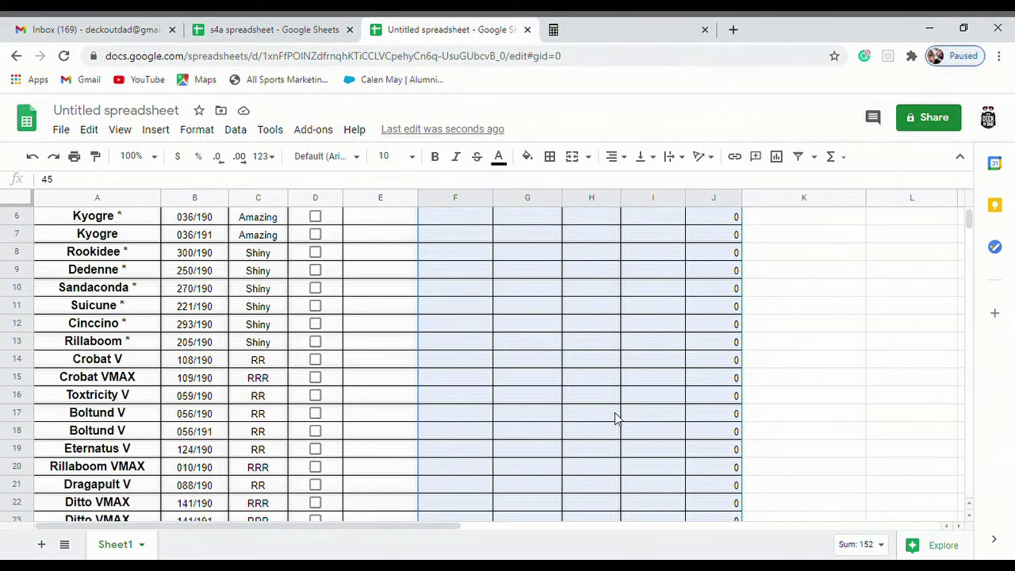
{"action": "scroll", "coordinate": [628, 422], "scroll_direction": "up", "scroll_amount": 5}
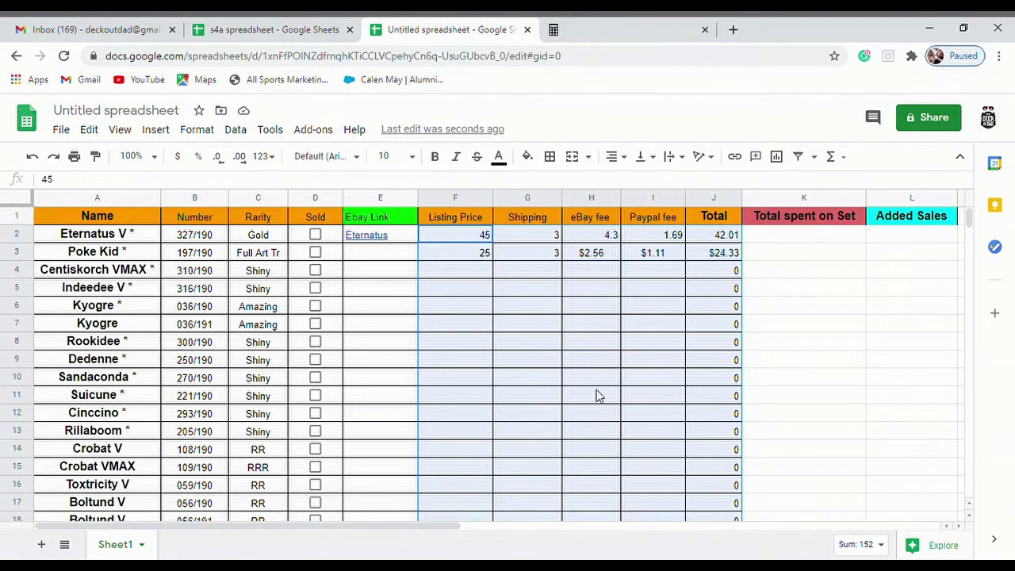
{"action": "left_click", "coordinate": [183, 158]}
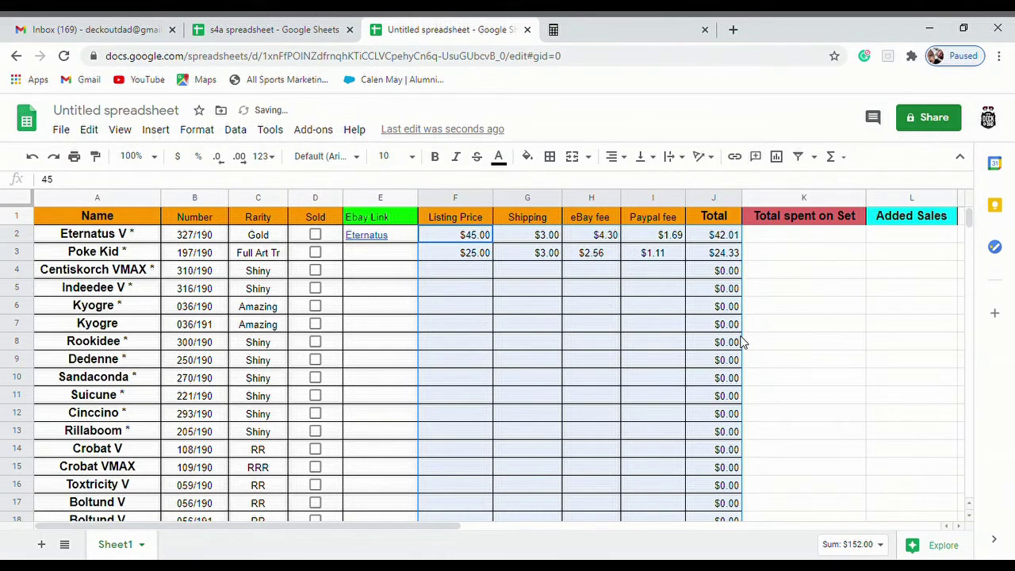
{"action": "left_click", "coordinate": [635, 327]}
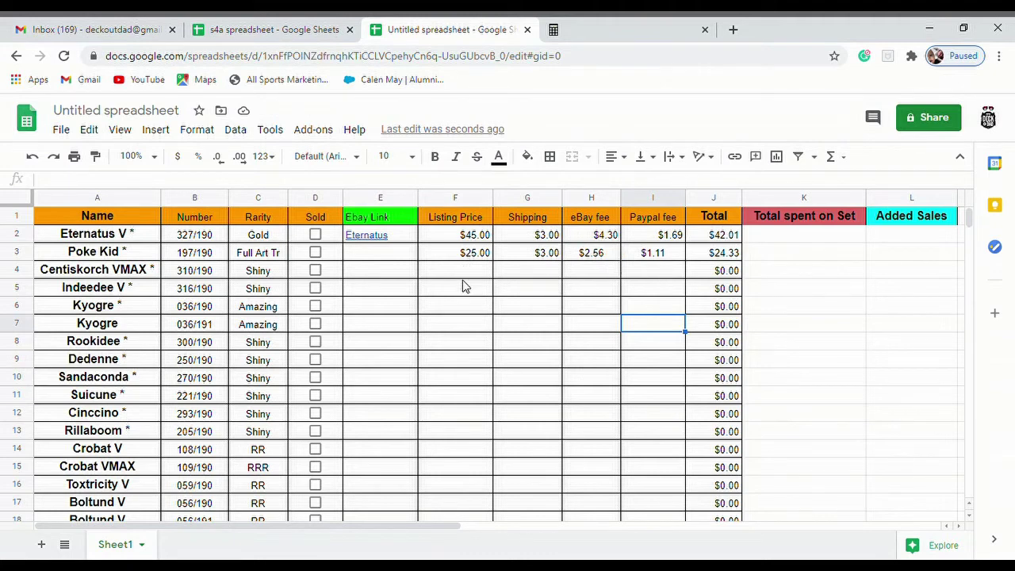
- Compare the Total spent on Set and Added Sales headers with the s4a spreadsheet
{"action": "scroll", "coordinate": [665, 360], "scroll_direction": "down", "scroll_amount": 5}
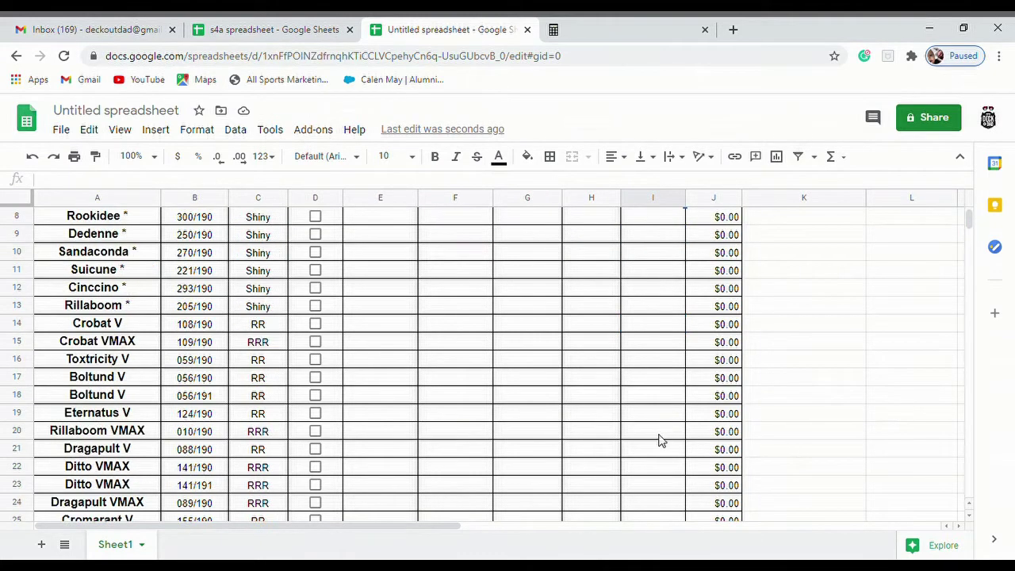
{"action": "scroll", "coordinate": [648, 456], "scroll_direction": "up", "scroll_amount": 3}
{"action": "scroll", "coordinate": [639, 413], "scroll_direction": "up", "scroll_amount": 2}
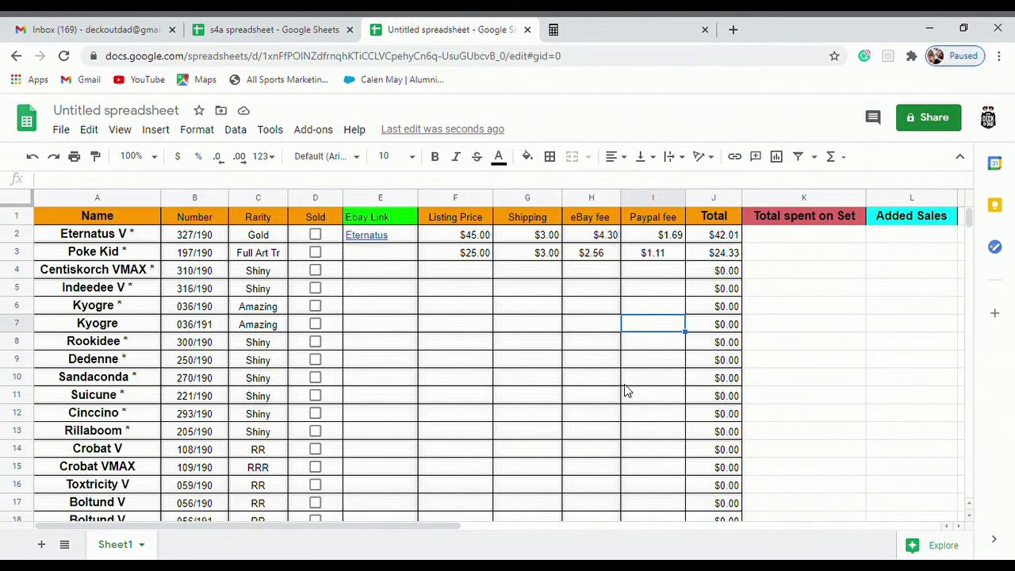
{"action": "left_click", "coordinate": [830, 234]}
{"action": "left_click", "coordinate": [910, 236]}
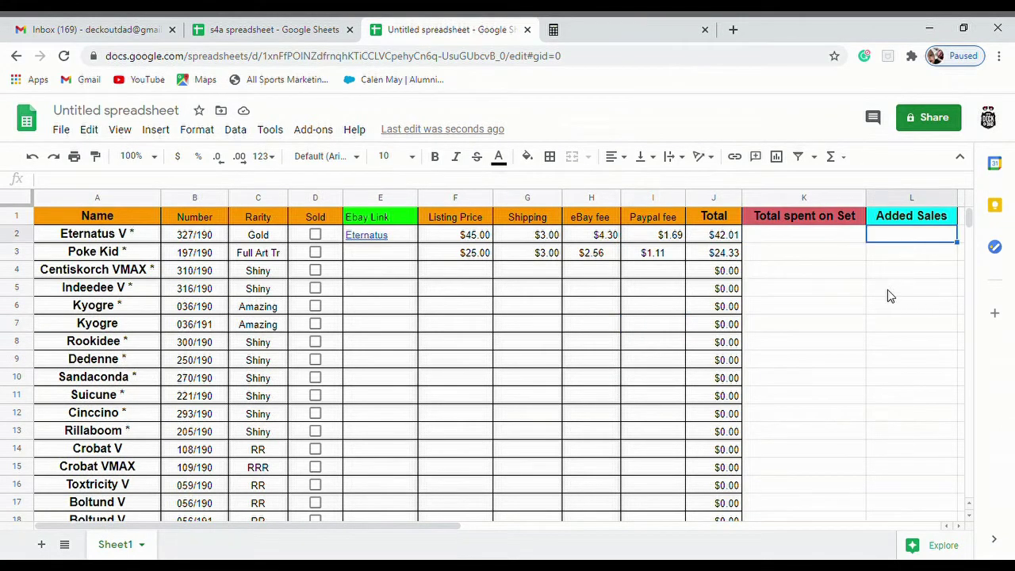
{"action": "left_click", "coordinate": [916, 271]}
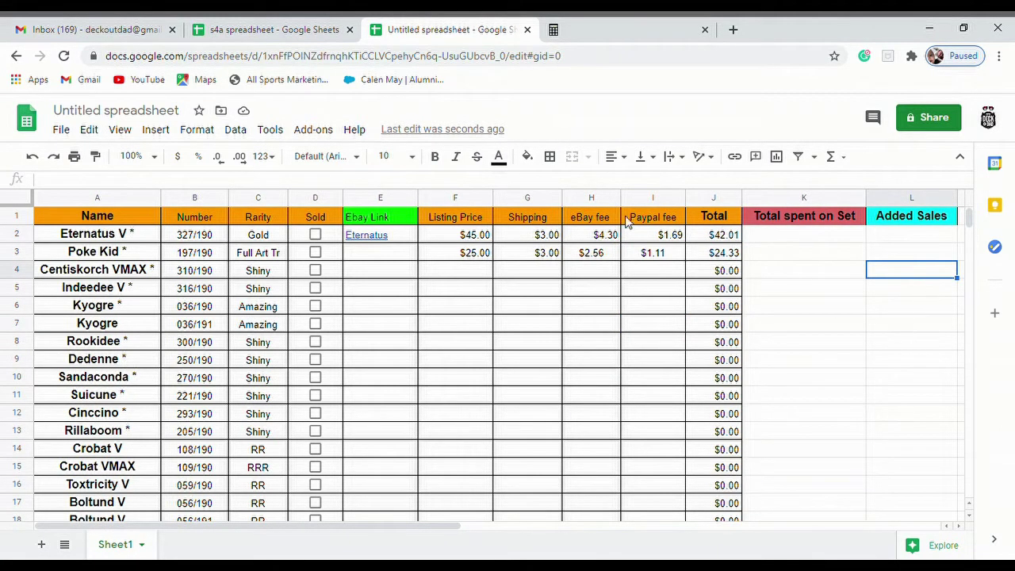
{"action": "left_click", "coordinate": [273, 30]}
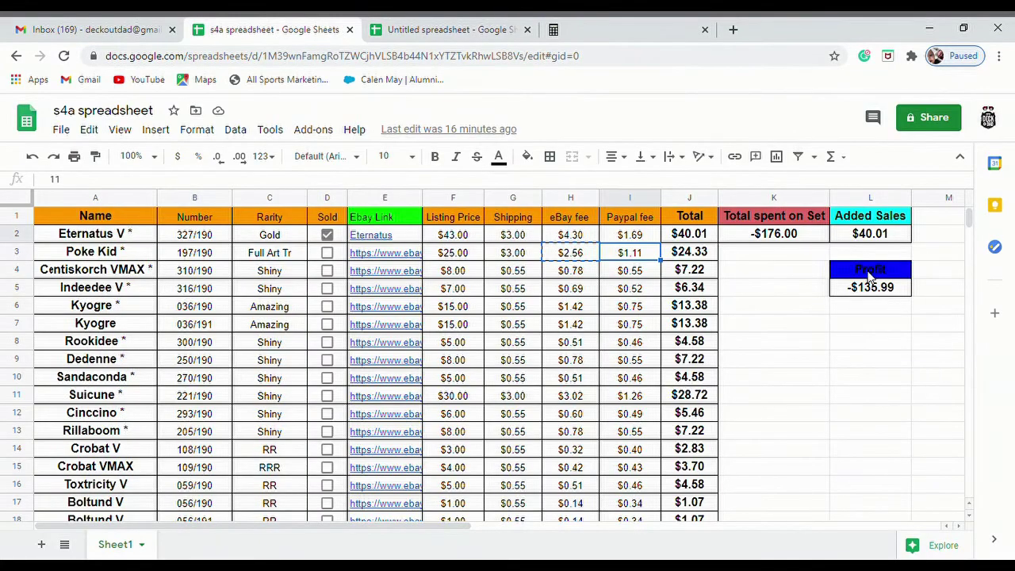
{"action": "key", "text": "ctrl+Tab"}
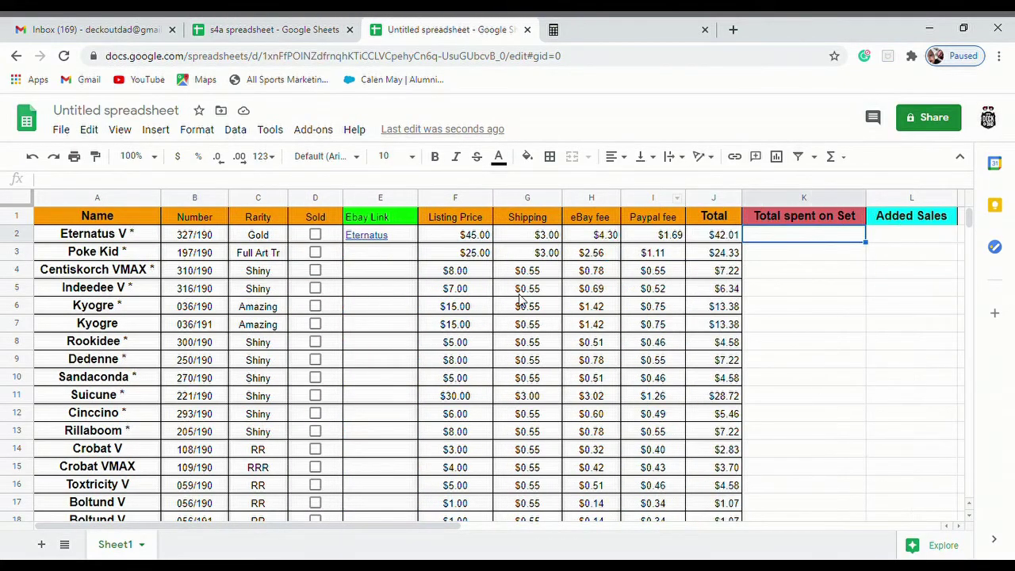
- Review the Total spent on Set and Added Sales cells and the empty cells beneath them
{"action": "scroll", "coordinate": [680, 358], "scroll_direction": "down", "scroll_amount": 5}
{"action": "scroll", "coordinate": [555, 412], "scroll_direction": "down", "scroll_amount": 3}
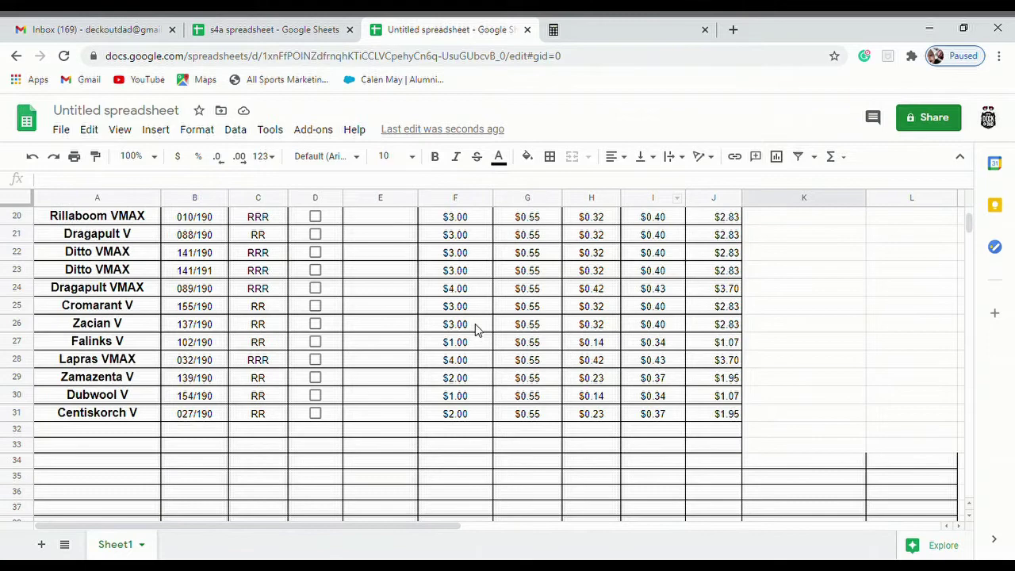
{"action": "scroll", "coordinate": [468, 365], "scroll_direction": "up", "scroll_amount": 7}
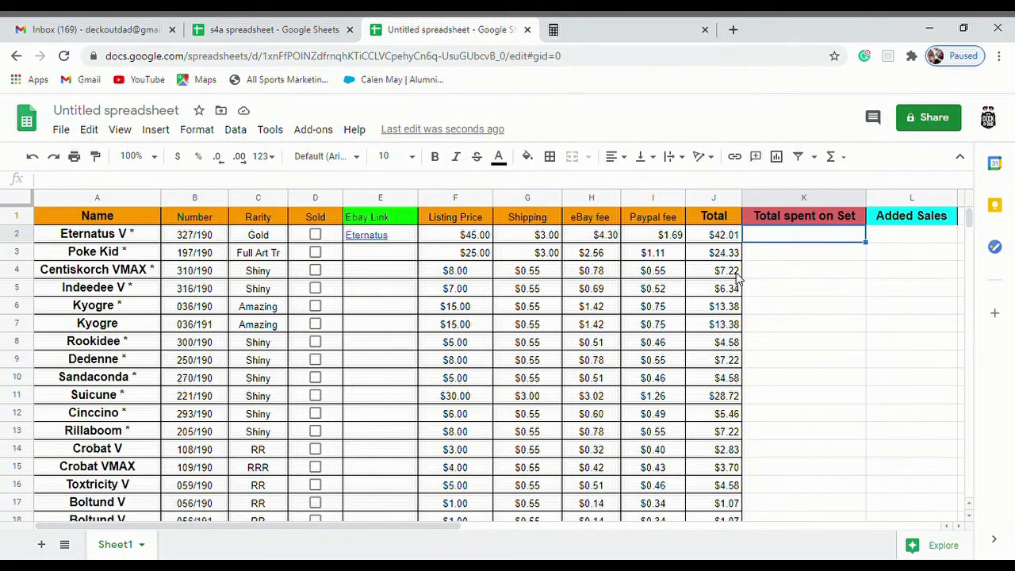
{"action": "scroll", "coordinate": [731, 242], "scroll_direction": "down", "scroll_amount": 2}
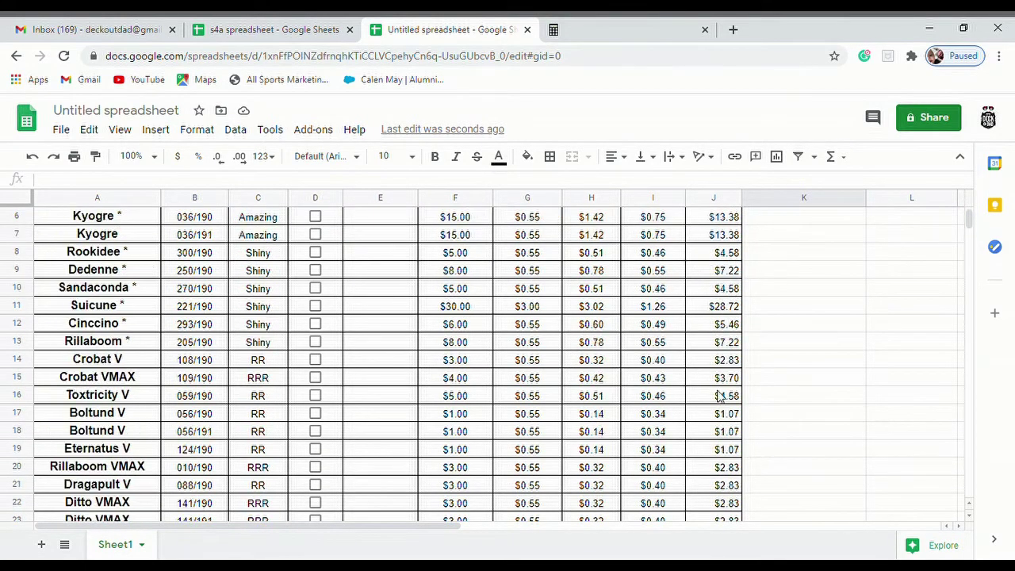
{"action": "scroll", "coordinate": [719, 397], "scroll_direction": "down", "scroll_amount": 3}
{"action": "scroll", "coordinate": [714, 397], "scroll_direction": "up", "scroll_amount": 5}
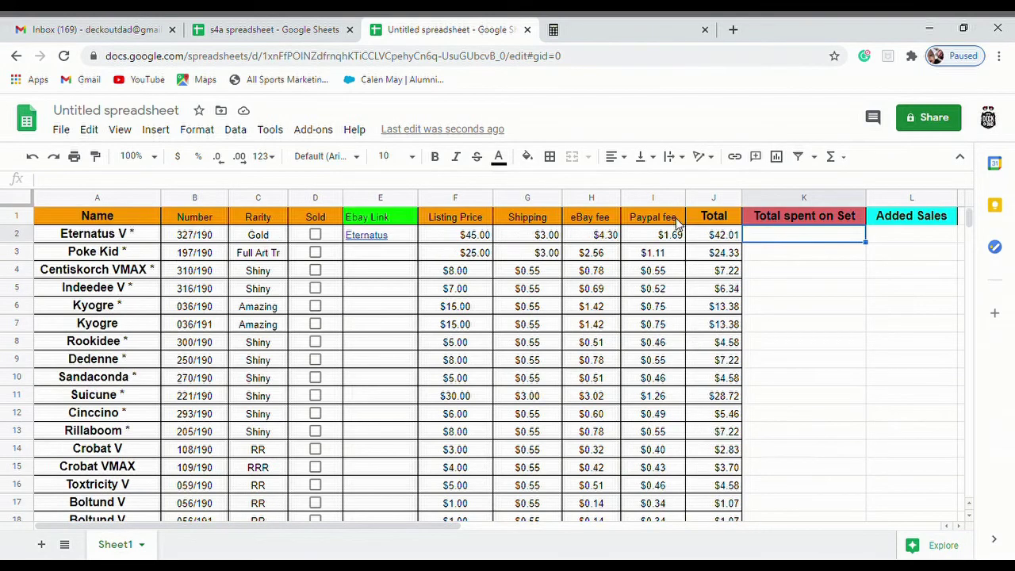
{"action": "left_click", "coordinate": [892, 238]}
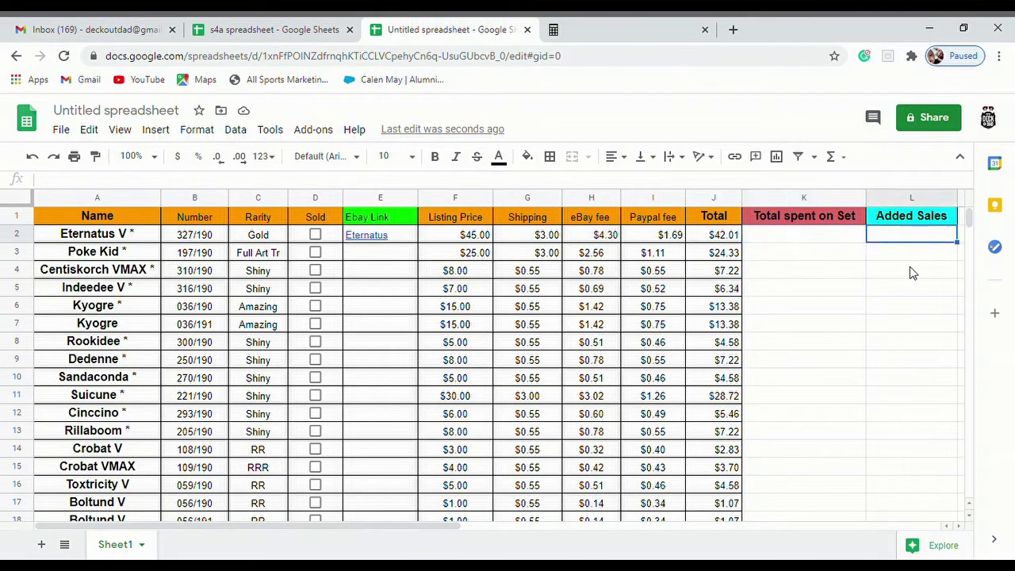
{"action": "left_click", "coordinate": [911, 269]}
{"action": "left_click", "coordinate": [834, 236]}
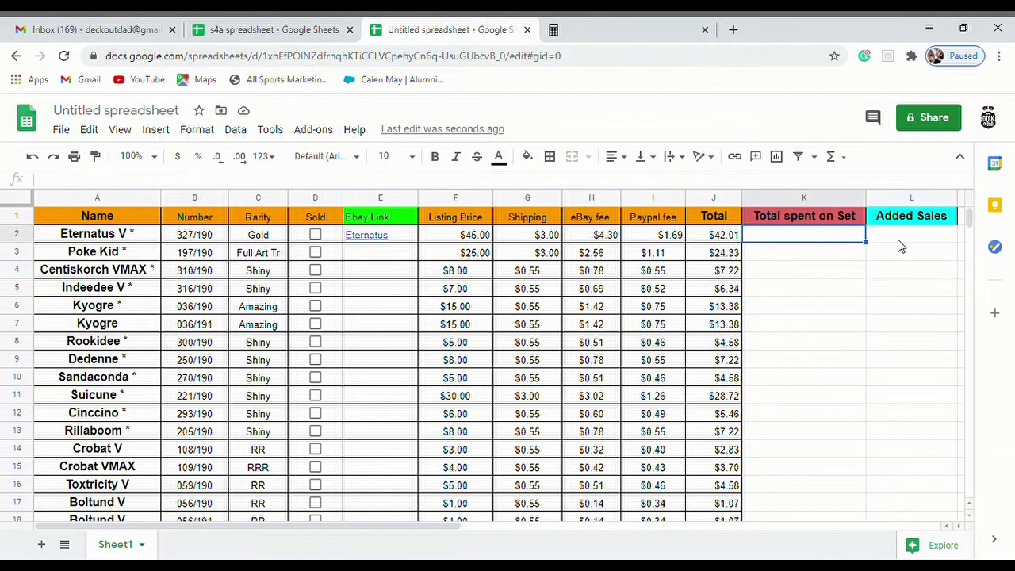
{"action": "left_click", "coordinate": [902, 243]}
{"action": "left_click_drag", "start_coordinate": [914, 272], "coordinate": [914, 288]}
{"action": "left_click", "coordinate": [781, 235]}
- Select the -176 Total spent on Set value in the s4a spreadsheet
{"action": "left_click", "coordinate": [243, 29]}
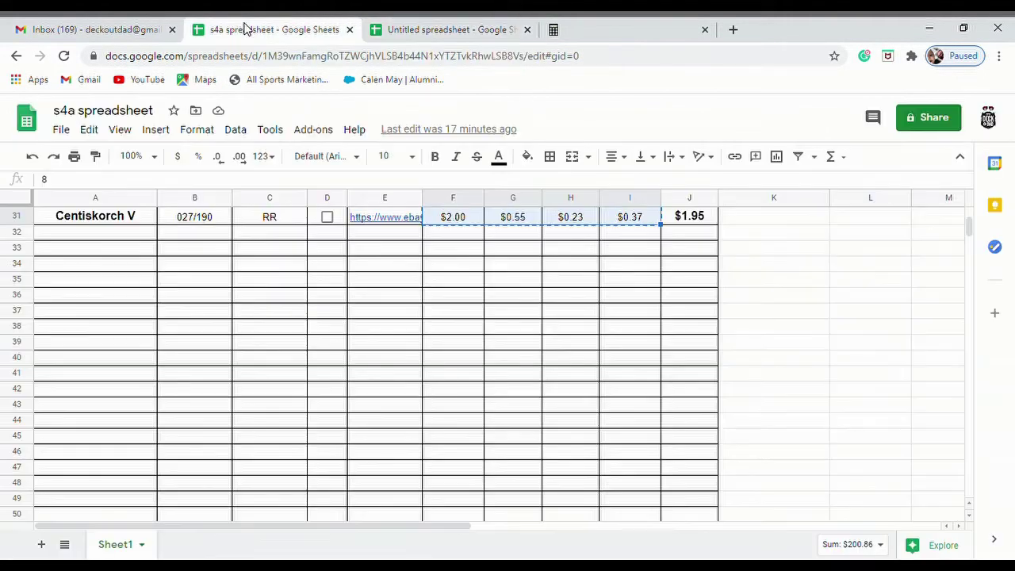
{"action": "left_click", "coordinate": [739, 299]}
{"action": "scroll", "coordinate": [741, 297], "scroll_direction": "up", "scroll_amount": 10}
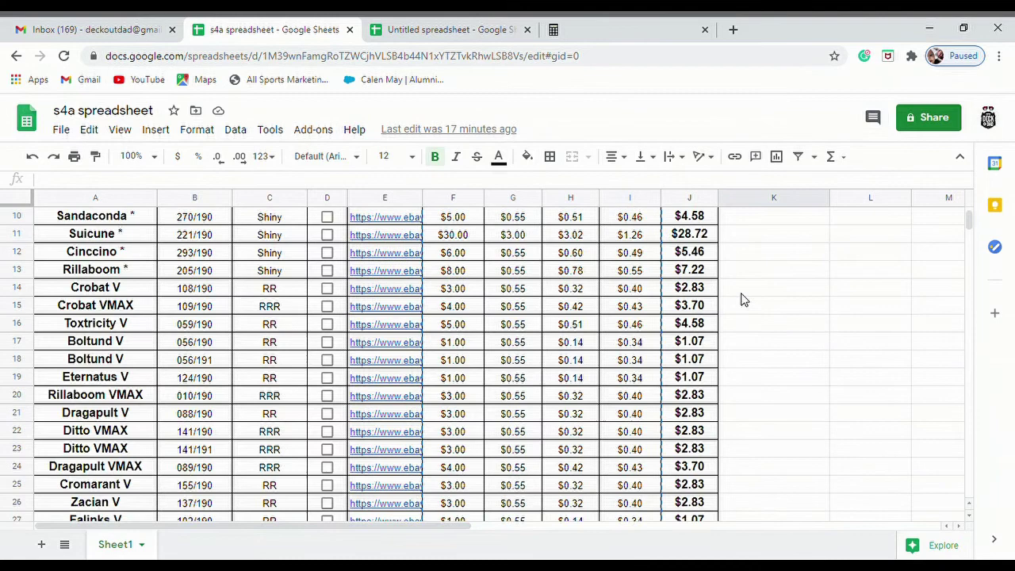
{"action": "left_click", "coordinate": [780, 238]}
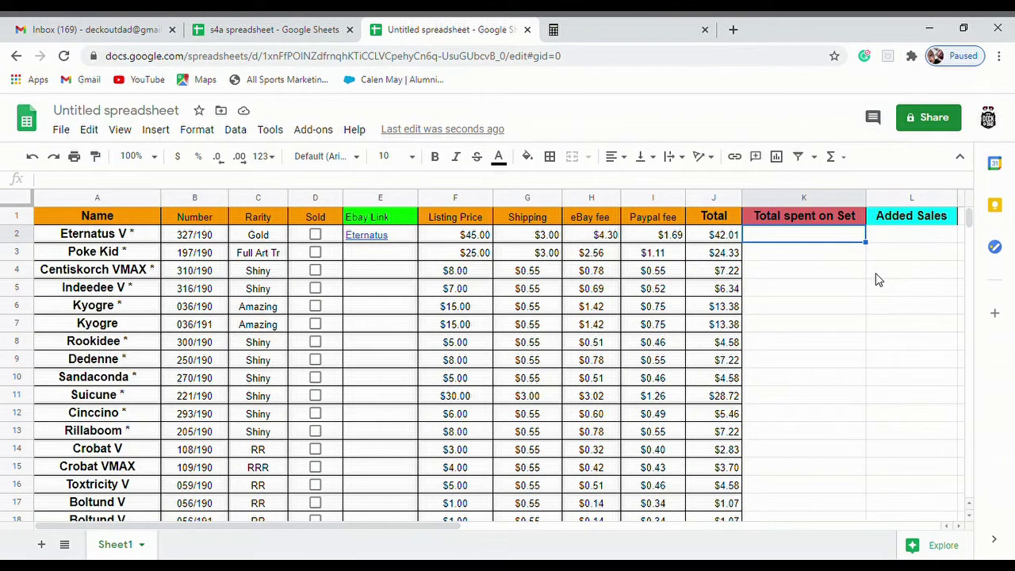
- Paste -176 into K2 under Total spent on Set
{"action": "type", "text": "-176"}
{"action": "left_click", "coordinate": [809, 268]}
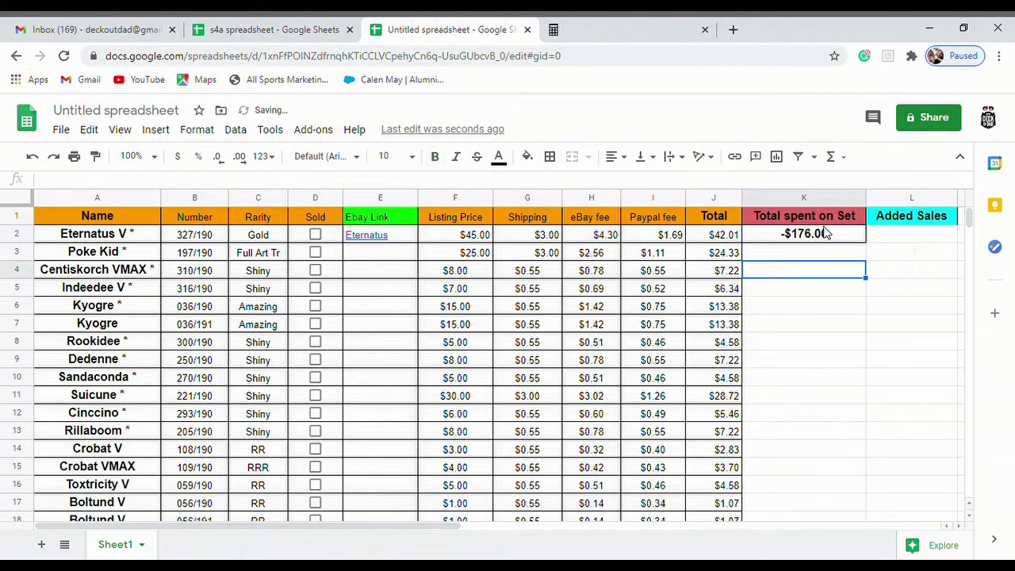
{"action": "key", "text": "Up"}
{"action": "key", "text": "Up"}
{"action": "key", "text": "Up"}
{"action": "key", "text": "Down"}
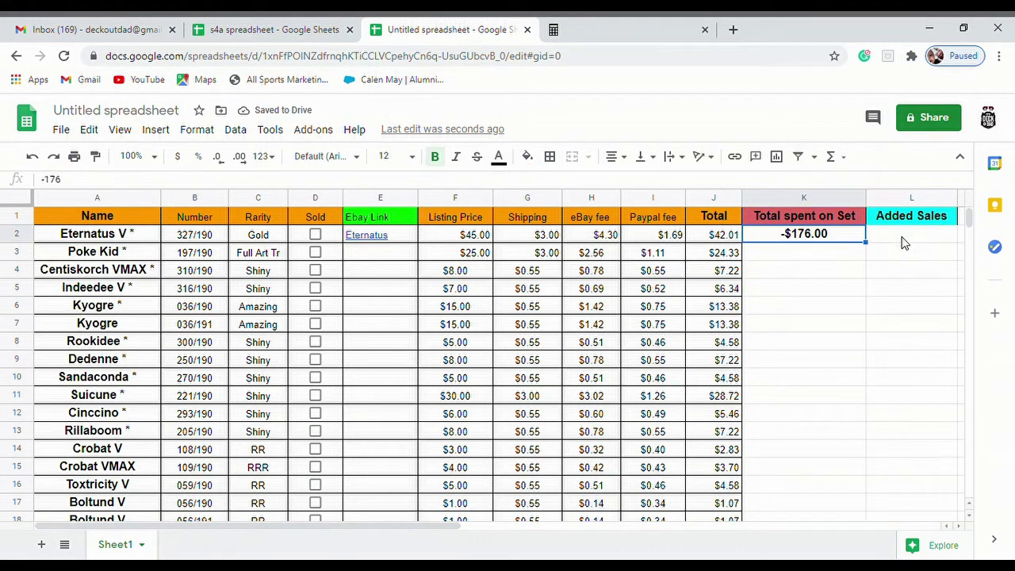
{"action": "left_click", "coordinate": [904, 239]}
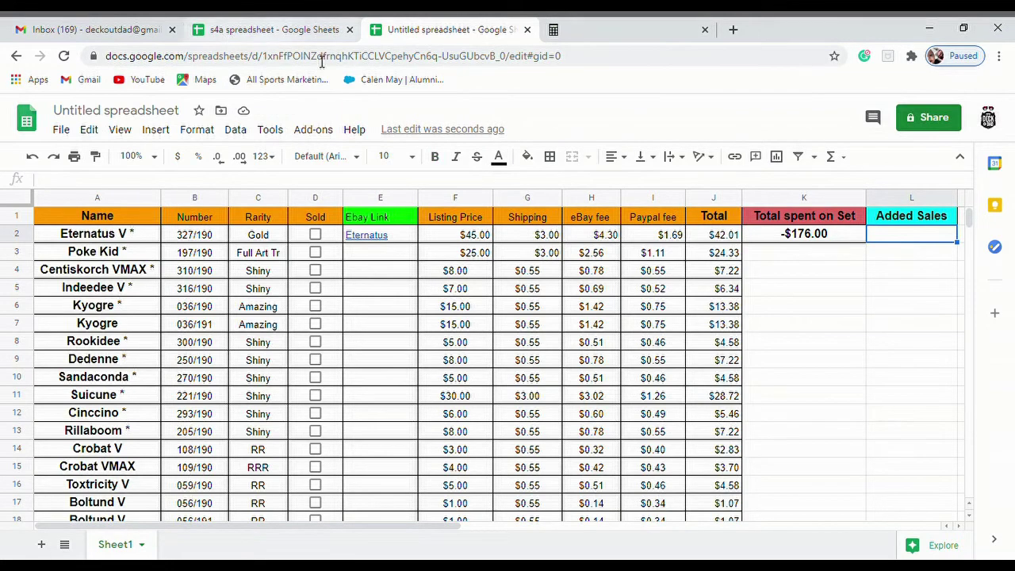
- Check the Added Sales SUMIFS formula in s4a and open the Borders options
{"action": "left_click", "coordinate": [248, 33]}
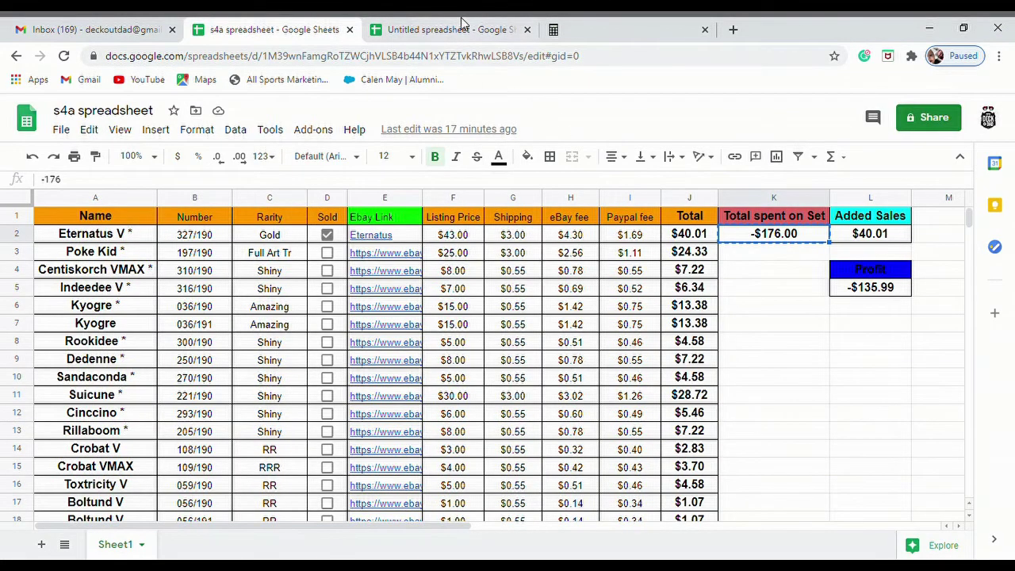
{"action": "left_click", "coordinate": [454, 32]}
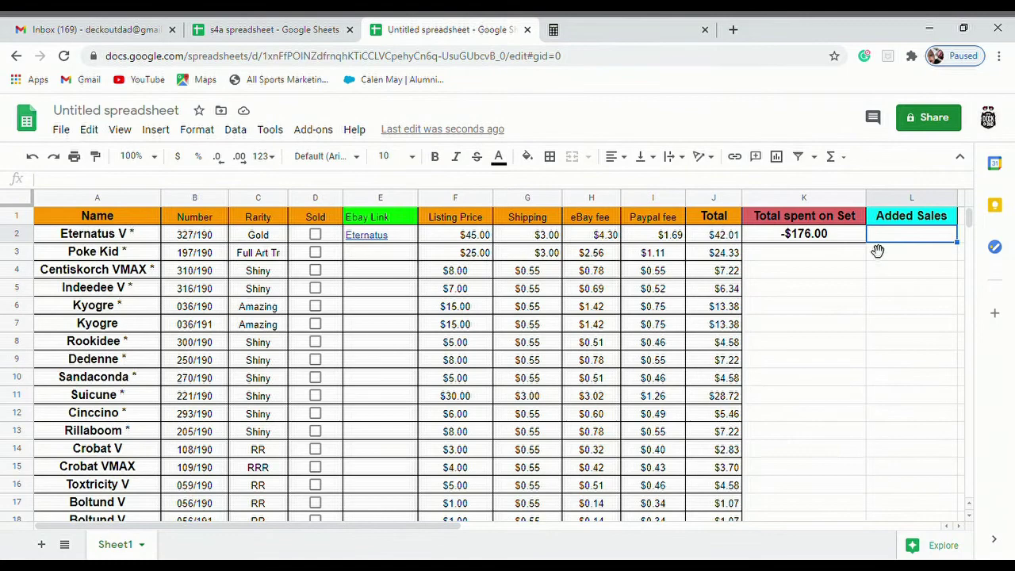
{"action": "left_click", "coordinate": [295, 33]}
{"action": "left_click", "coordinate": [881, 238]}
{"action": "left_click", "coordinate": [833, 238]}
{"action": "left_click", "coordinate": [907, 239]}
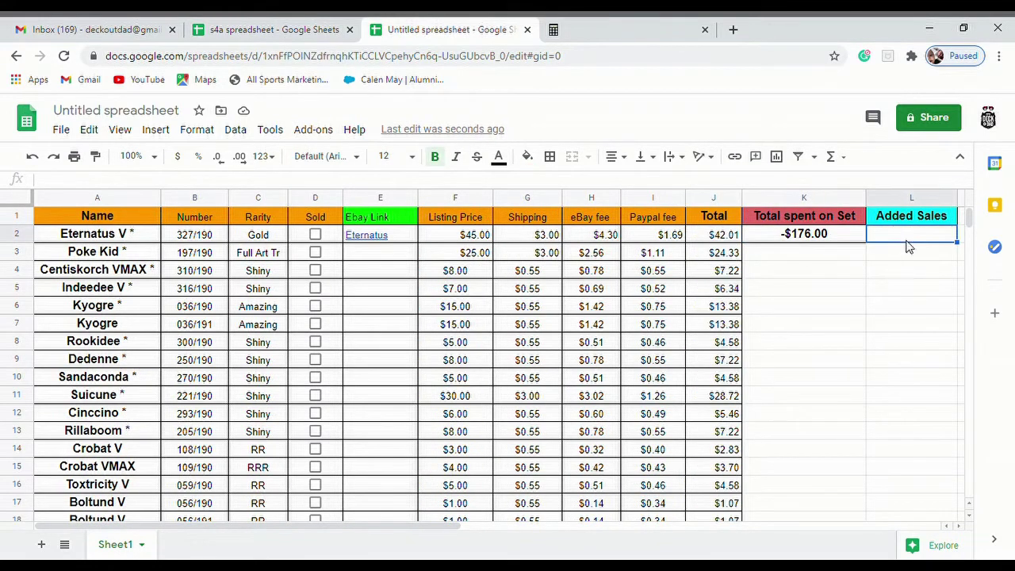
{"action": "left_click", "coordinate": [551, 157]}
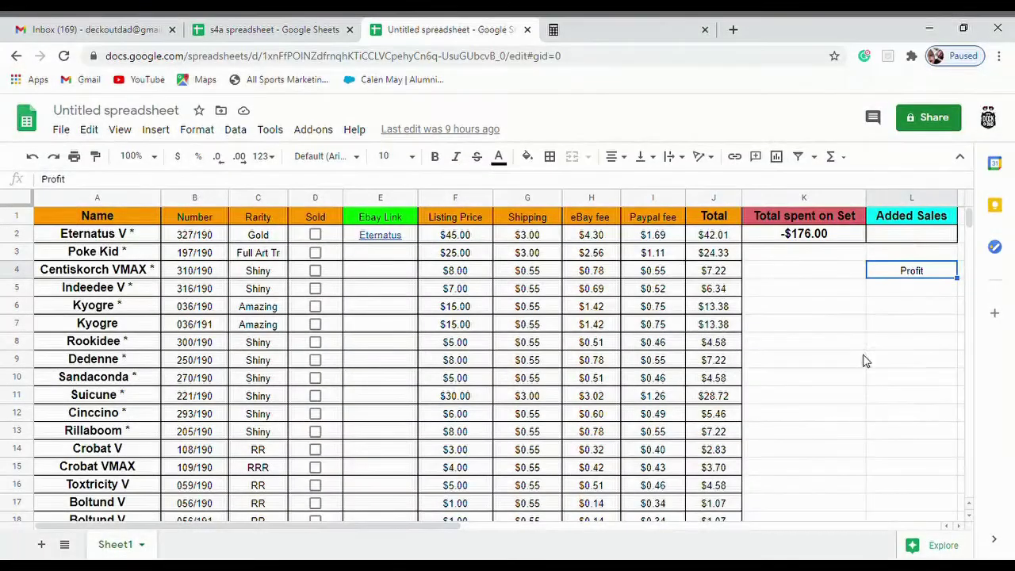
{"action": "left_click", "coordinate": [879, 307]}
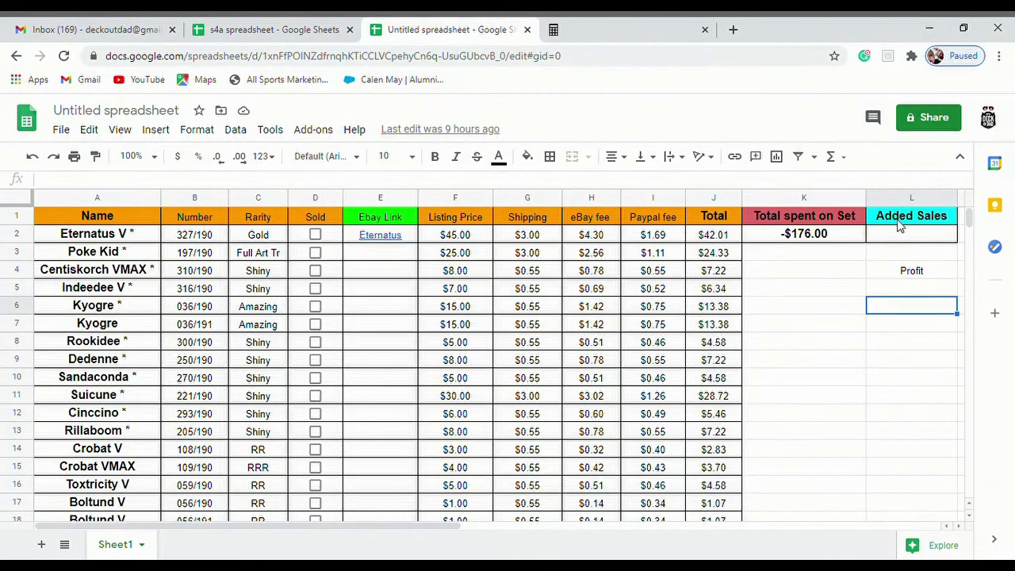
{"action": "left_click", "coordinate": [900, 235]}
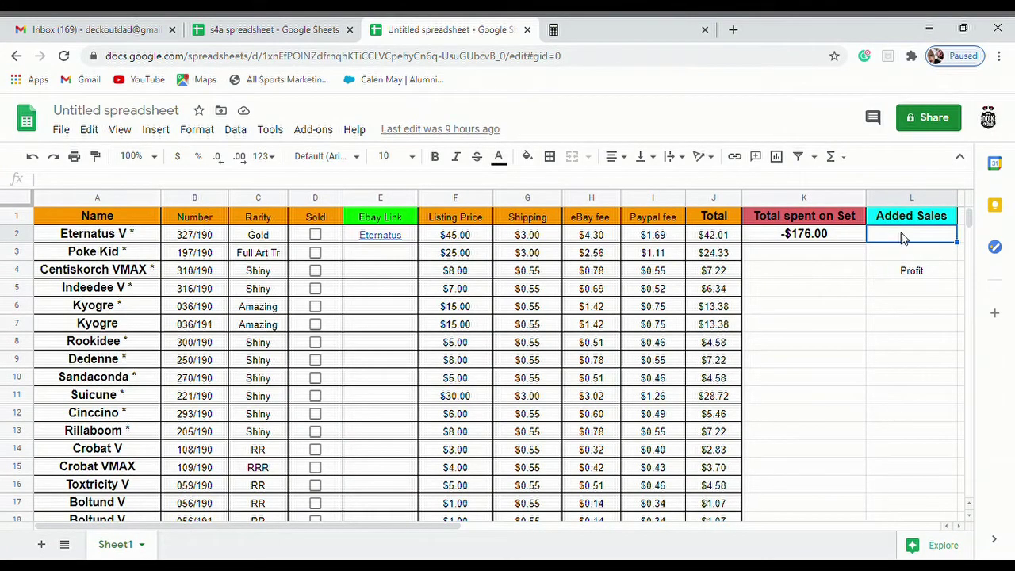
{"action": "left_click", "coordinate": [255, 29]}
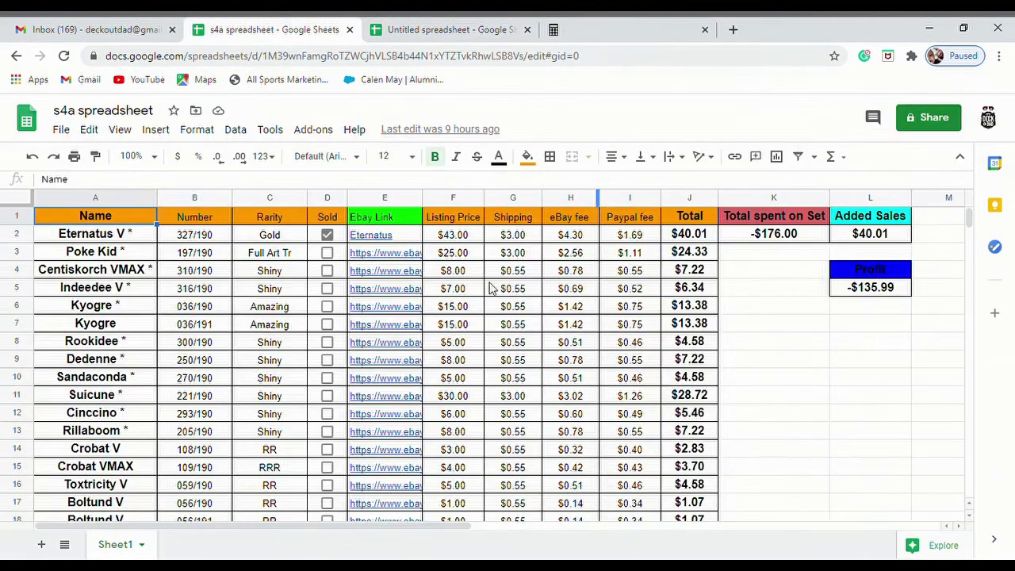
{"action": "left_click", "coordinate": [896, 237]}
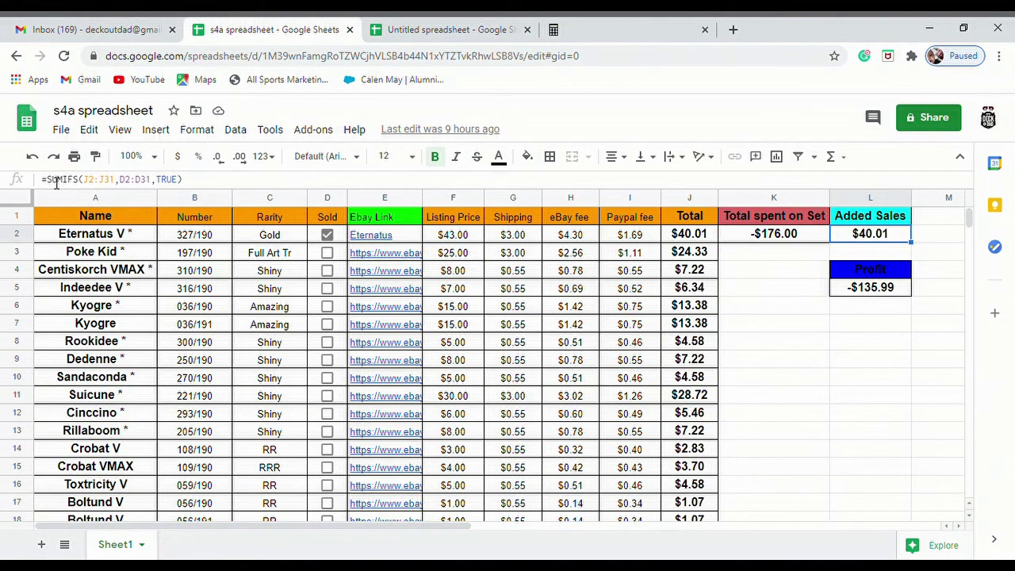
{"action": "left_click_drag", "start_coordinate": [46, 181], "coordinate": [198, 185]}
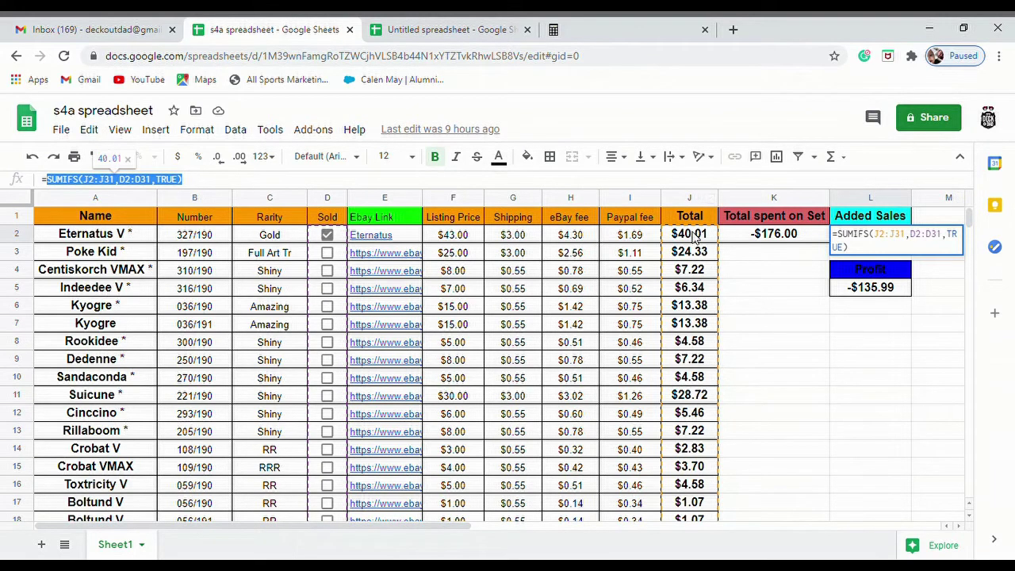
{"action": "left_click", "coordinate": [453, 29]}
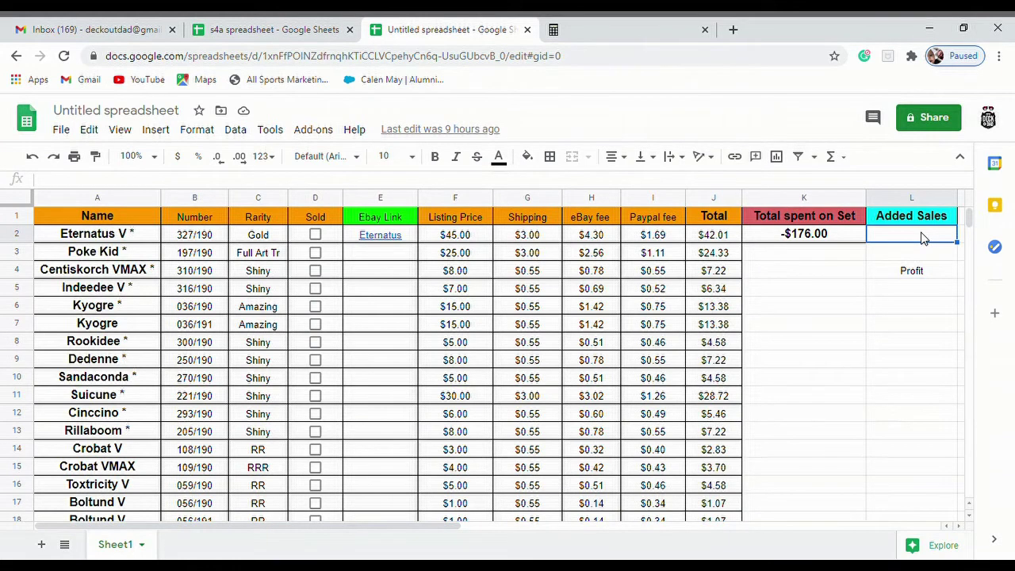
- Start a SUMIFS in L2 with sum range J2:J31 and condition range D2:D31
{"action": "type", "text": "="}
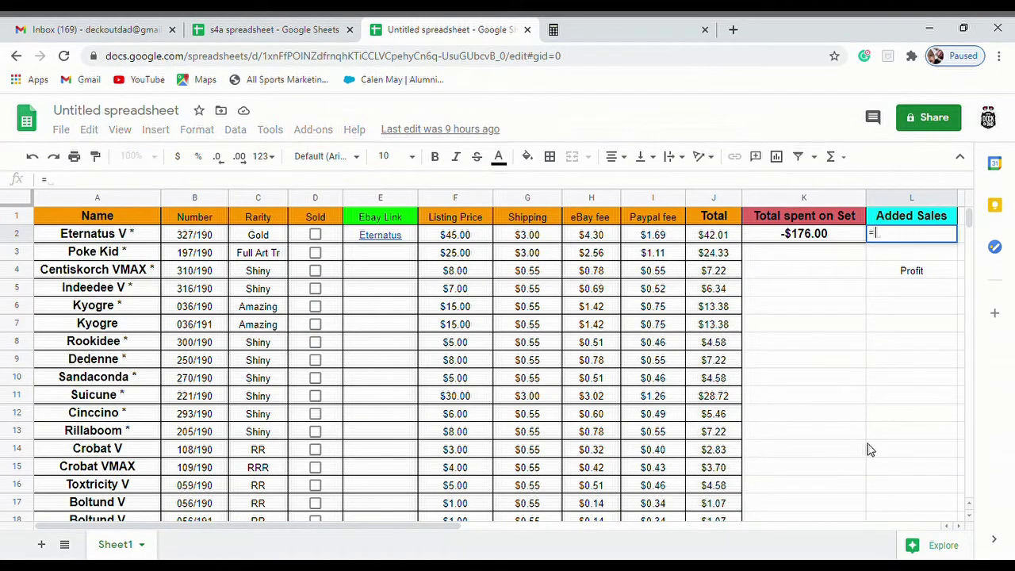
{"action": "type", "text": "s"}
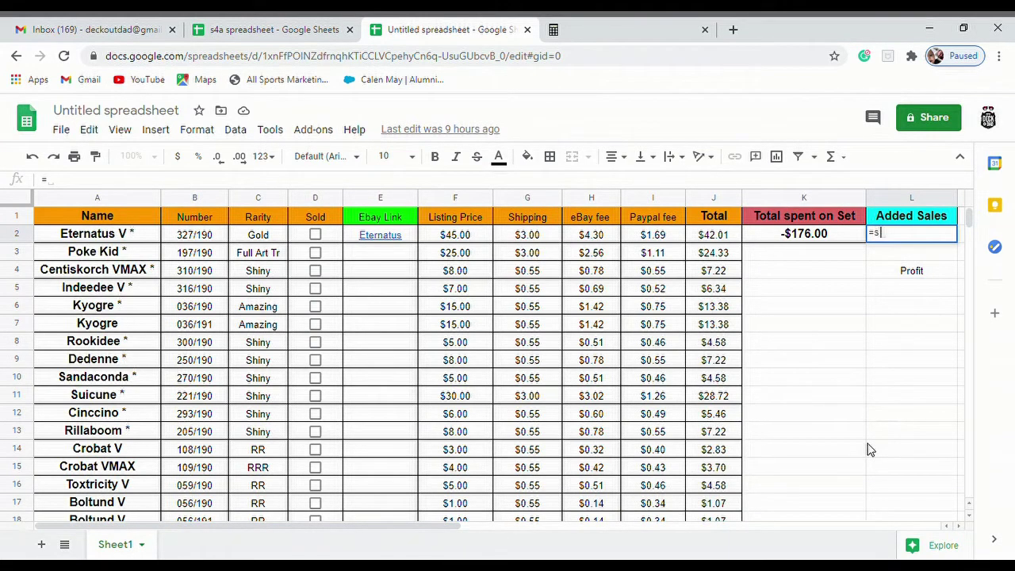
{"action": "type", "text": "um"}
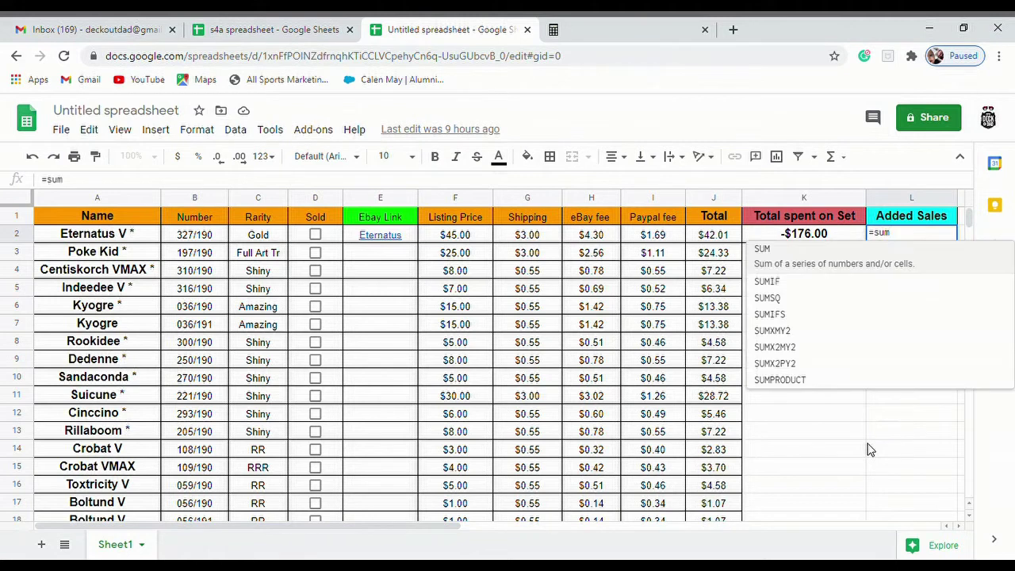
{"action": "type", "text": "ifs("}
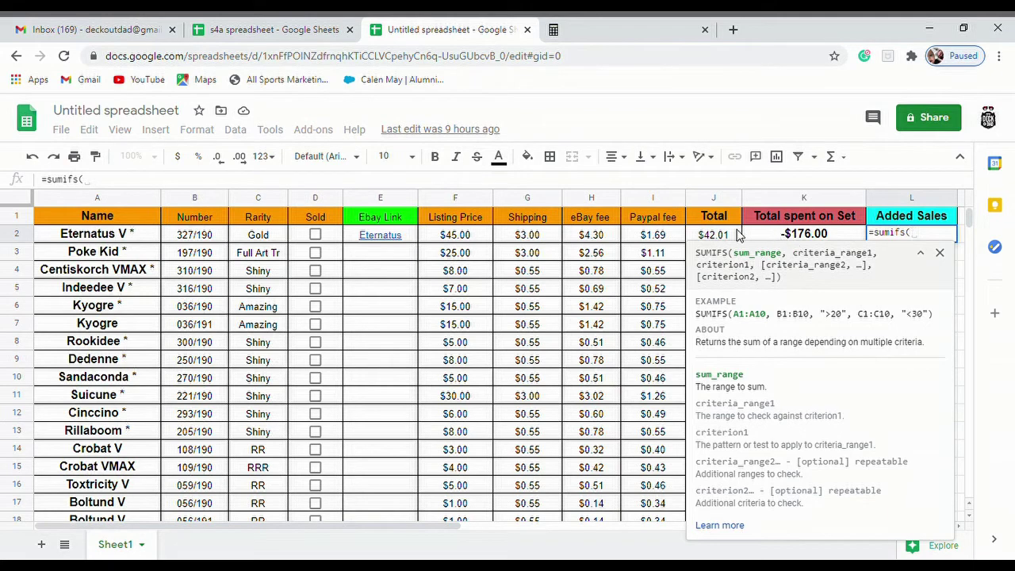
{"action": "left_click", "coordinate": [693, 237]}
{"action": "left_click_drag", "start_coordinate": [694, 236], "coordinate": [720, 472]}
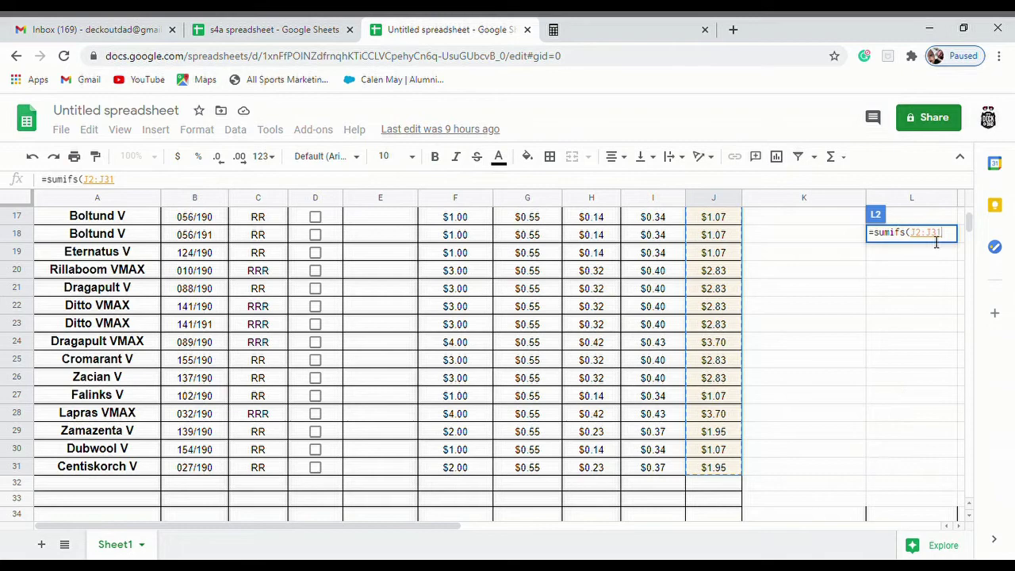
{"action": "scroll", "coordinate": [904, 317], "scroll_direction": "up", "scroll_amount": 5}
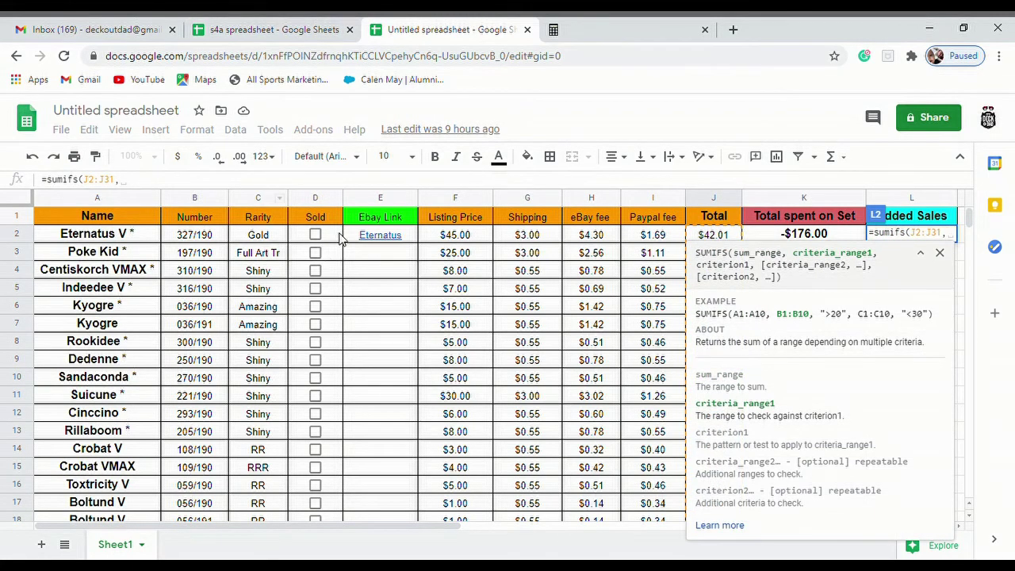
{"action": "left_click_drag", "start_coordinate": [333, 242], "coordinate": [329, 375]}
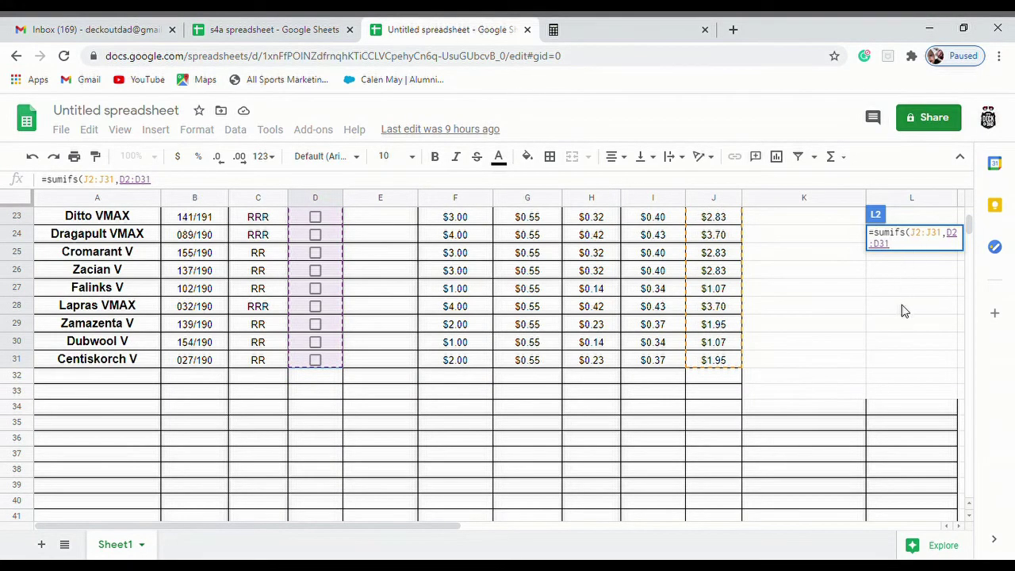
{"action": "scroll", "coordinate": [873, 302], "scroll_direction": "up", "scroll_amount": 7}
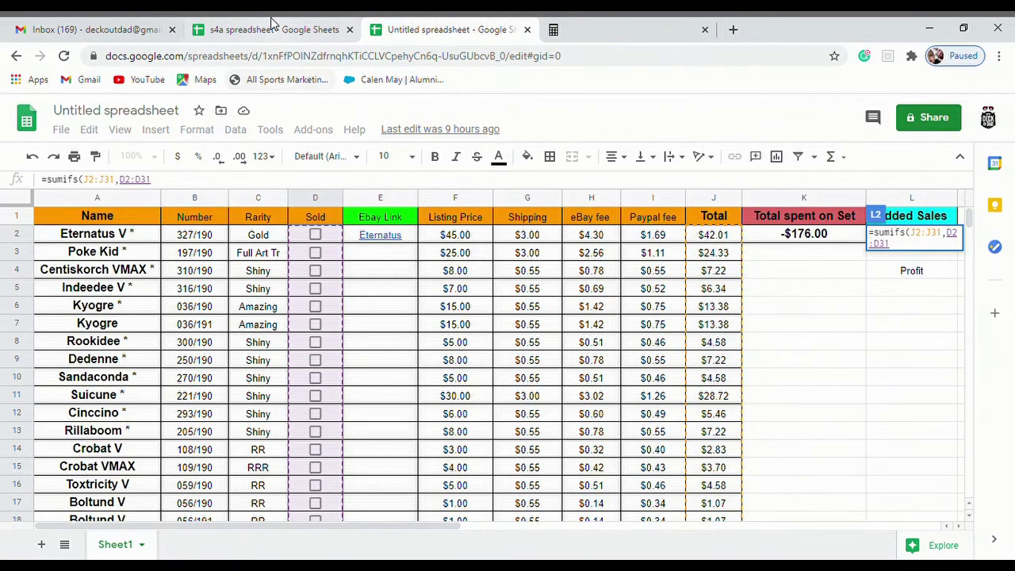
{"action": "type", "text": ","}
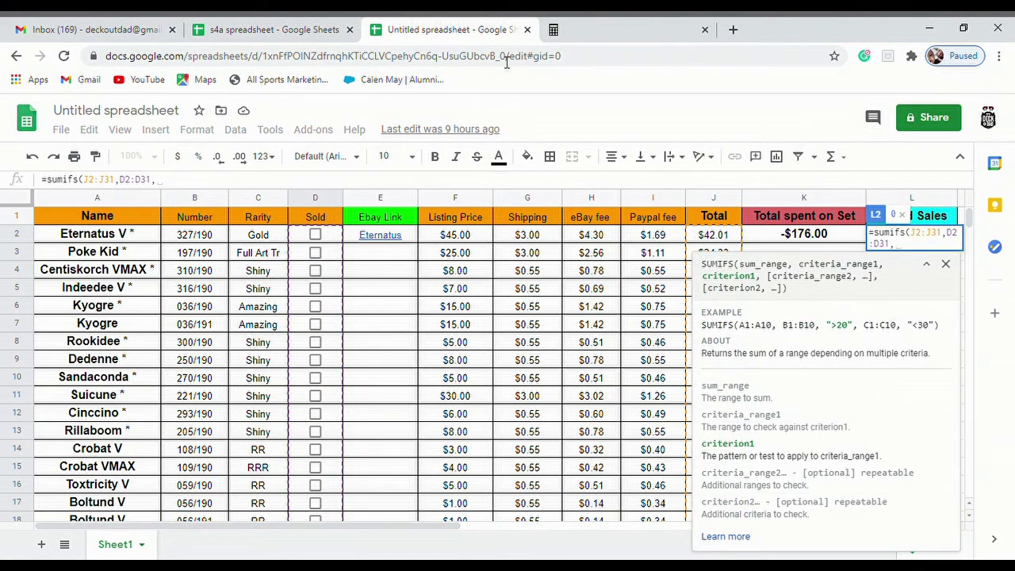
- Finish the formula with TRUE as criterion, committing =SUMIFS(J2:J31,D2:D31,TRUE)
{"action": "left_click", "coordinate": [231, 32]}
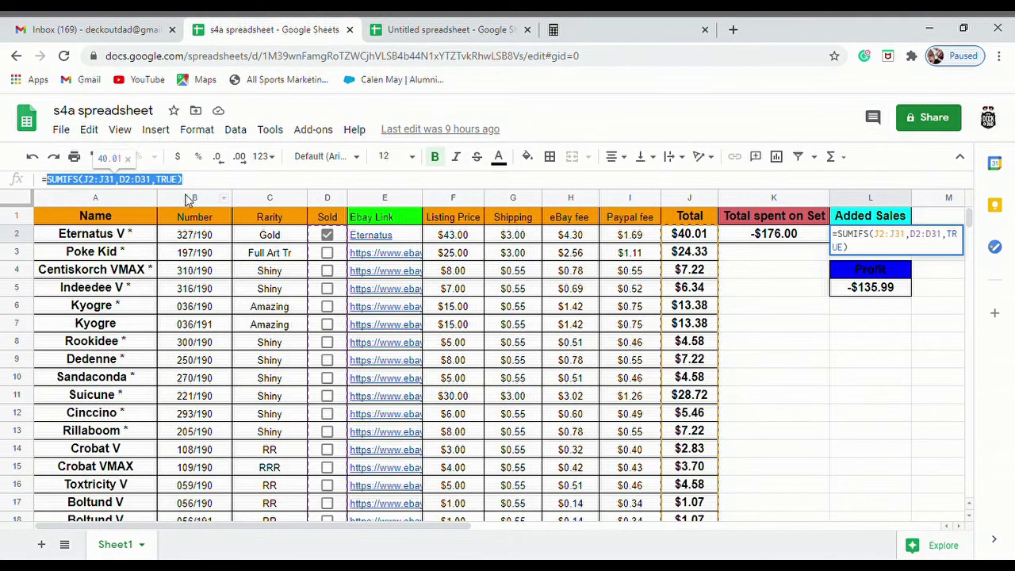
{"action": "left_click", "coordinate": [423, 29]}
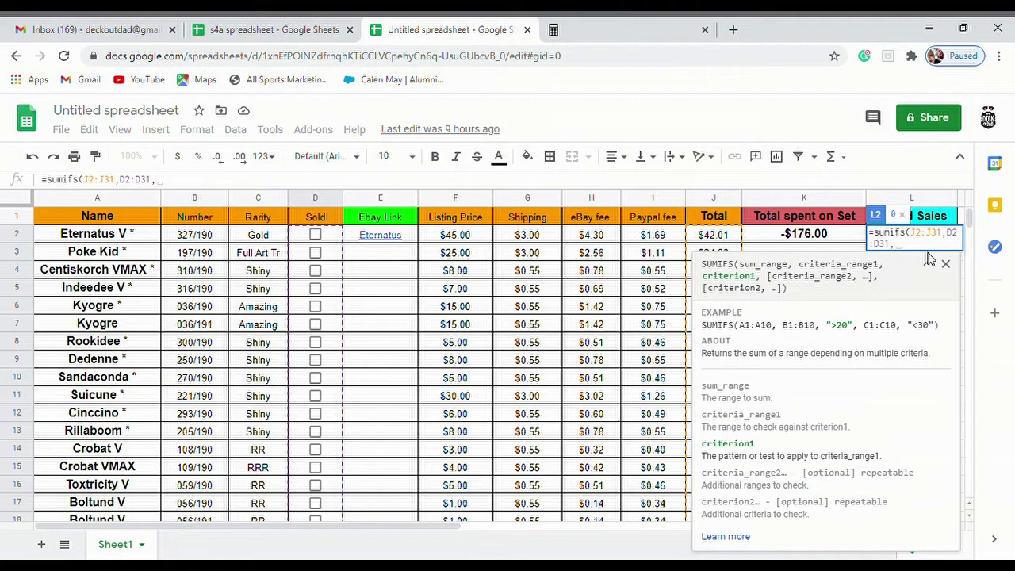
{"action": "type", "text": "tr"}
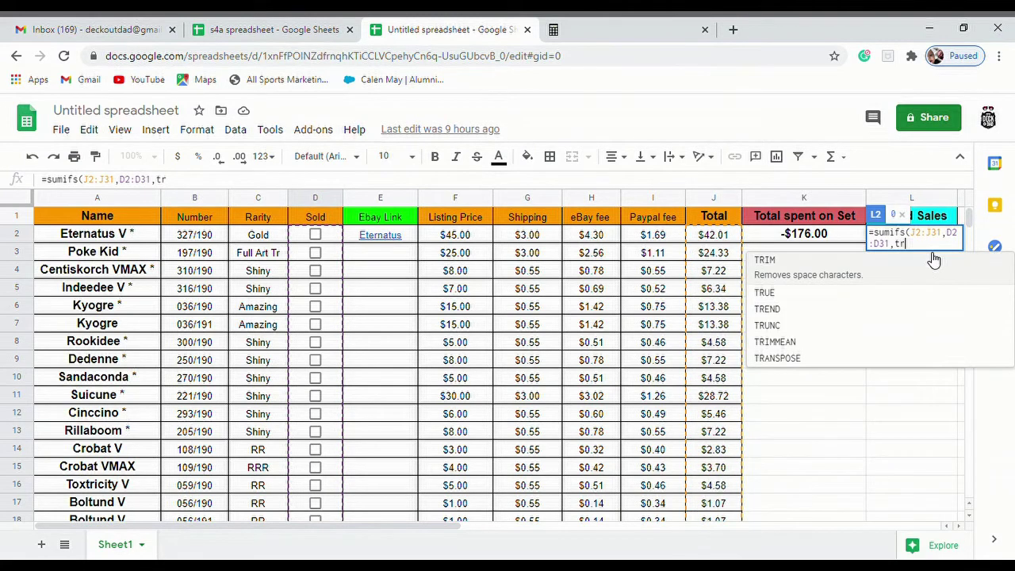
{"action": "type", "text": "ue"}
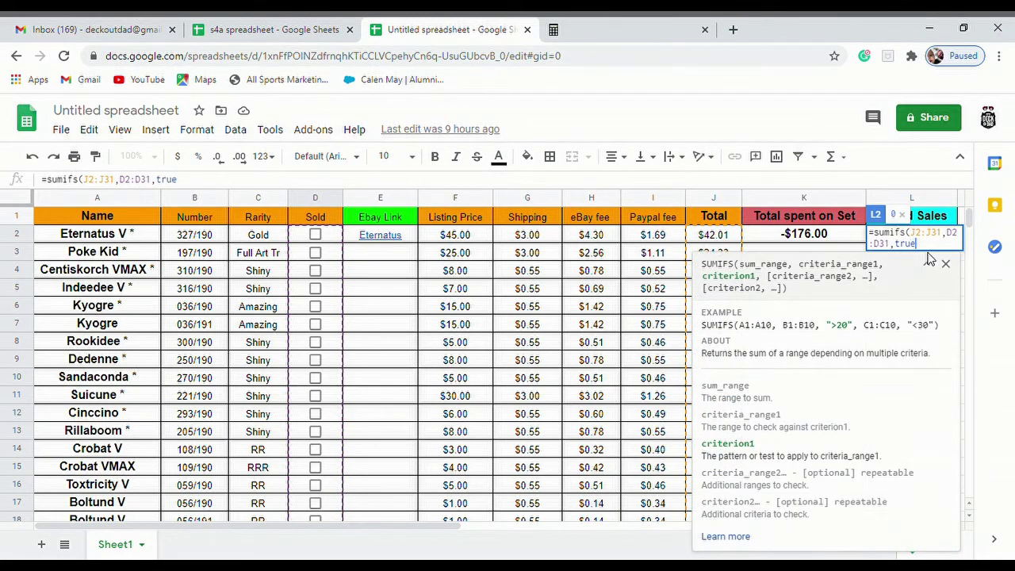
{"action": "type", "text": ")"}
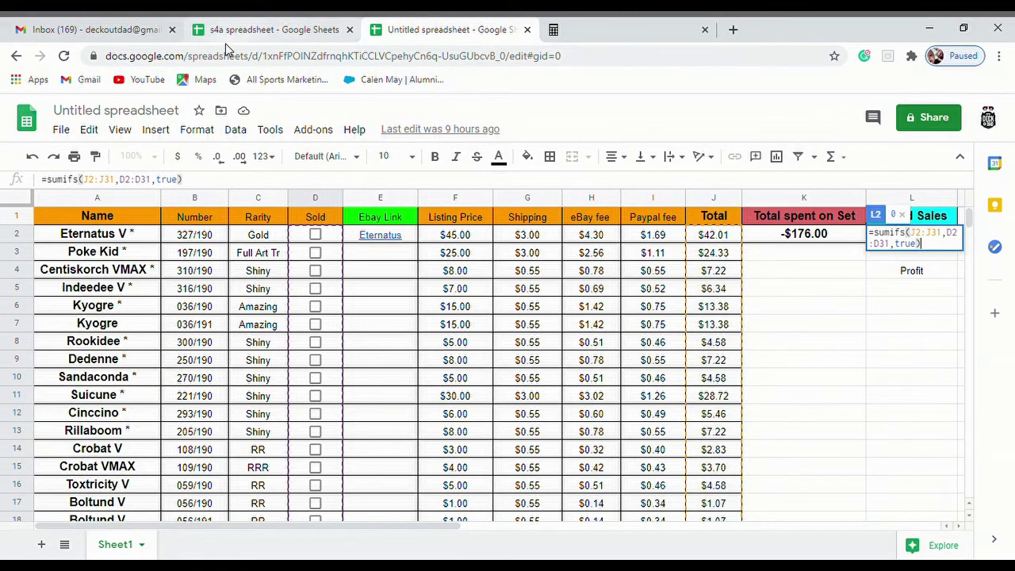
{"action": "left_click", "coordinate": [233, 33]}
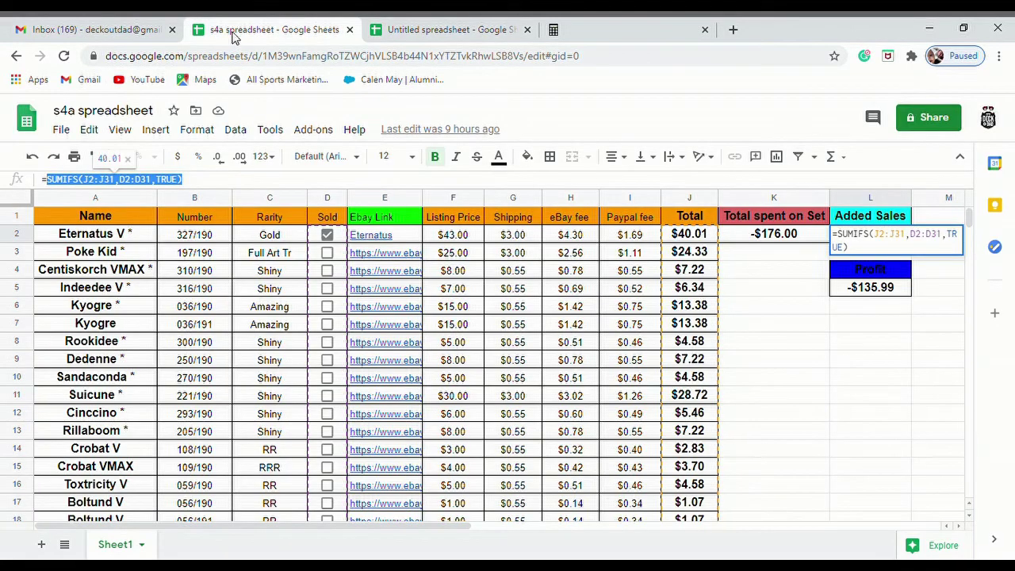
{"action": "left_click", "coordinate": [468, 32]}
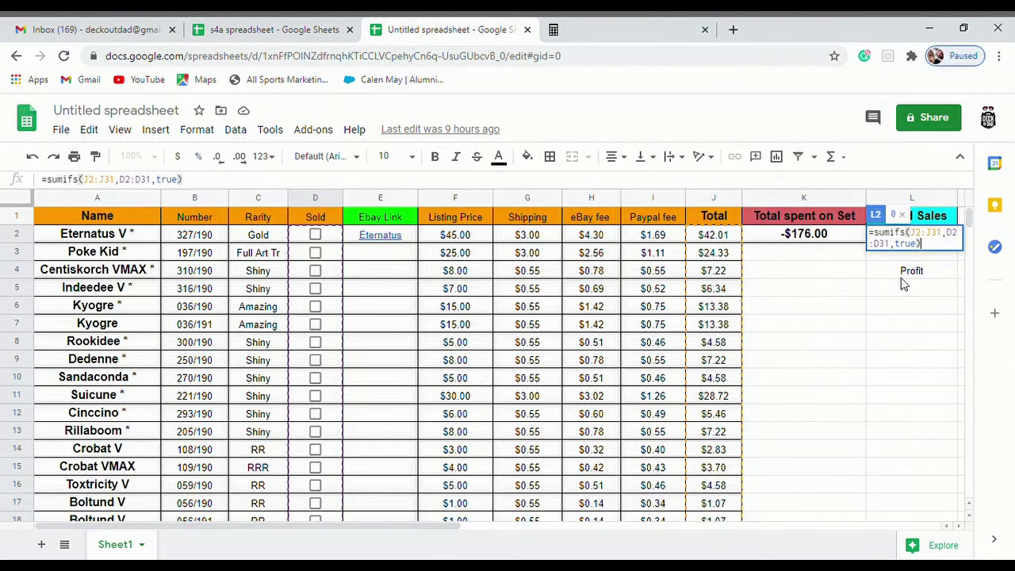
{"action": "key", "text": "Return"}
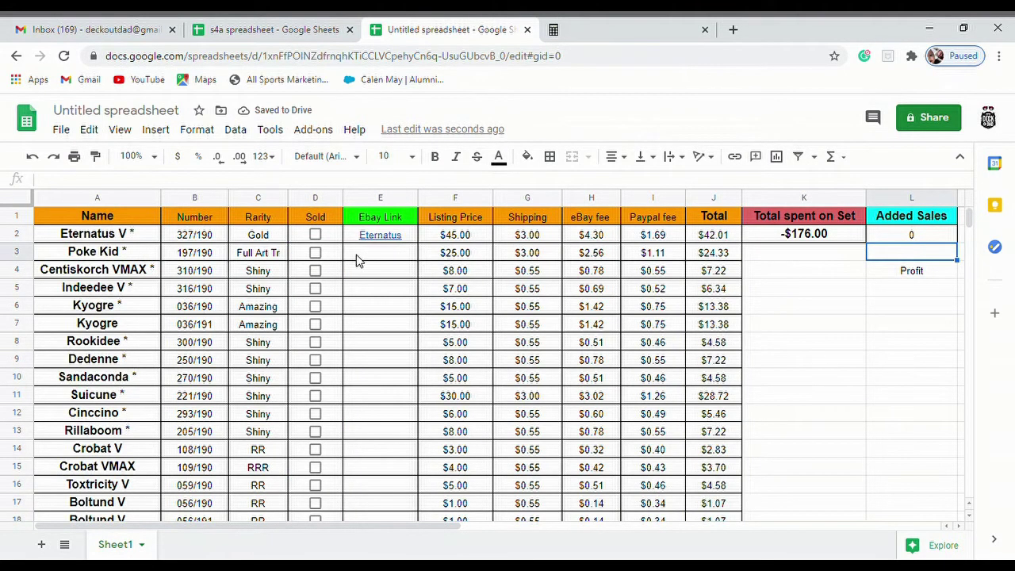
- Test Added Sales by ticking and unticking Sold for the first four cards, then select L4:L5
{"action": "left_click", "coordinate": [316, 235]}
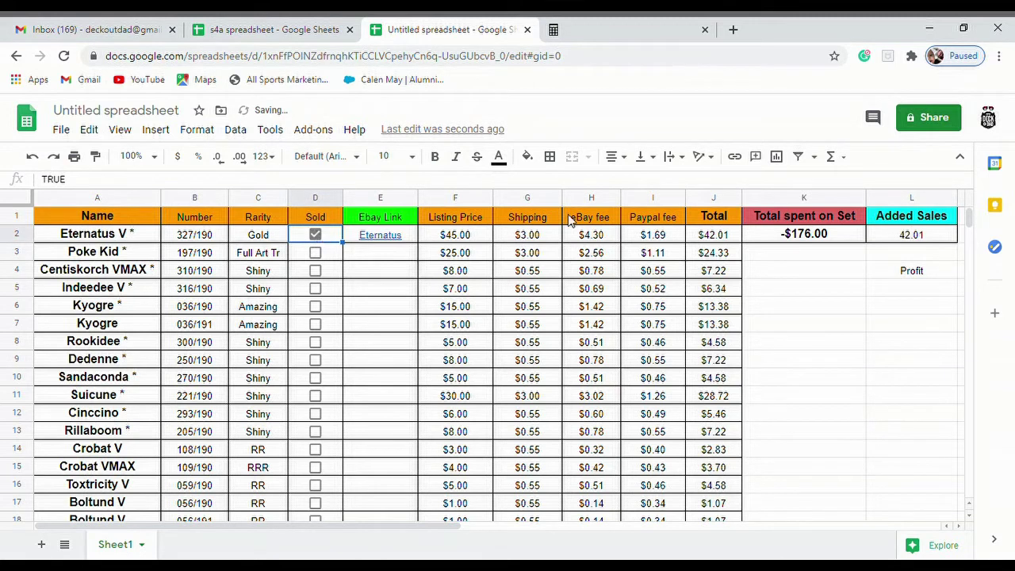
{"action": "left_click", "coordinate": [316, 252]}
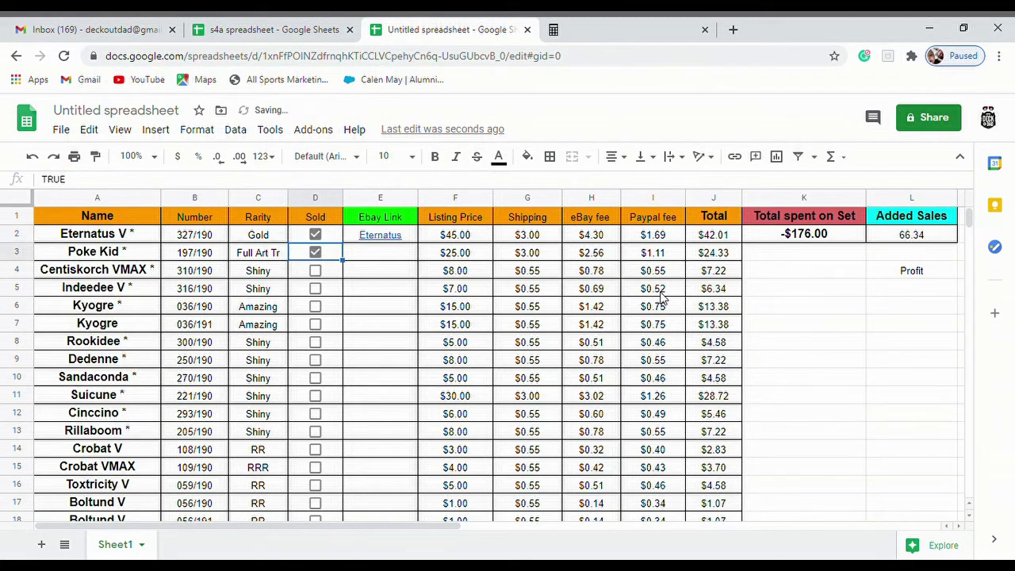
{"action": "left_click", "coordinate": [315, 272]}
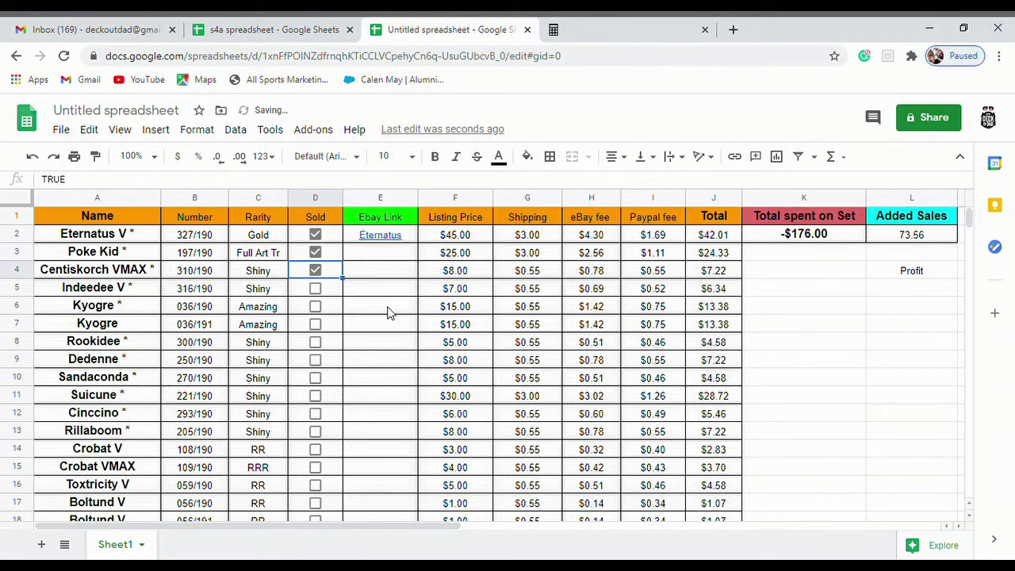
{"action": "left_click", "coordinate": [315, 290]}
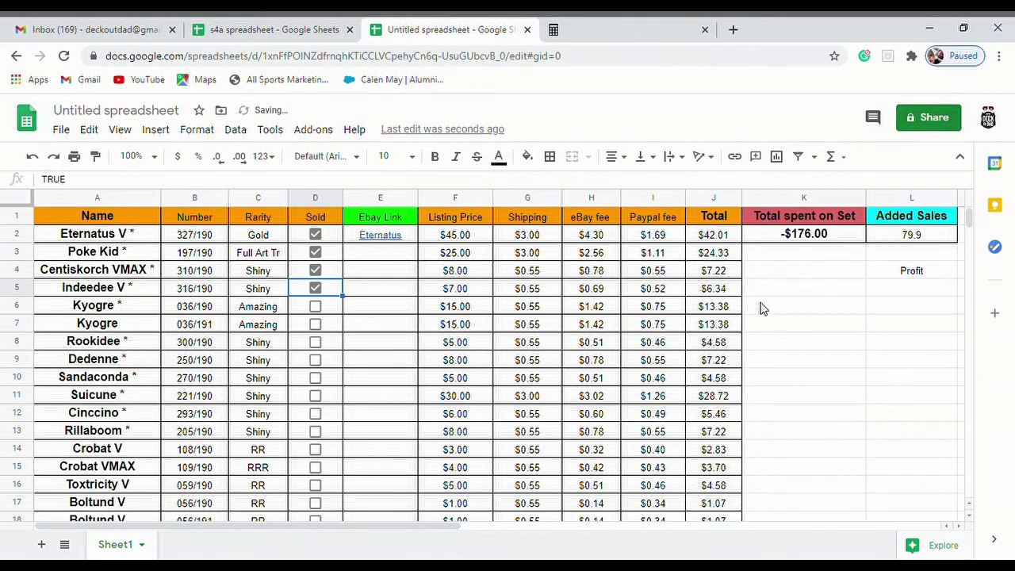
{"action": "left_click", "coordinate": [316, 290]}
{"action": "left_click", "coordinate": [316, 270]}
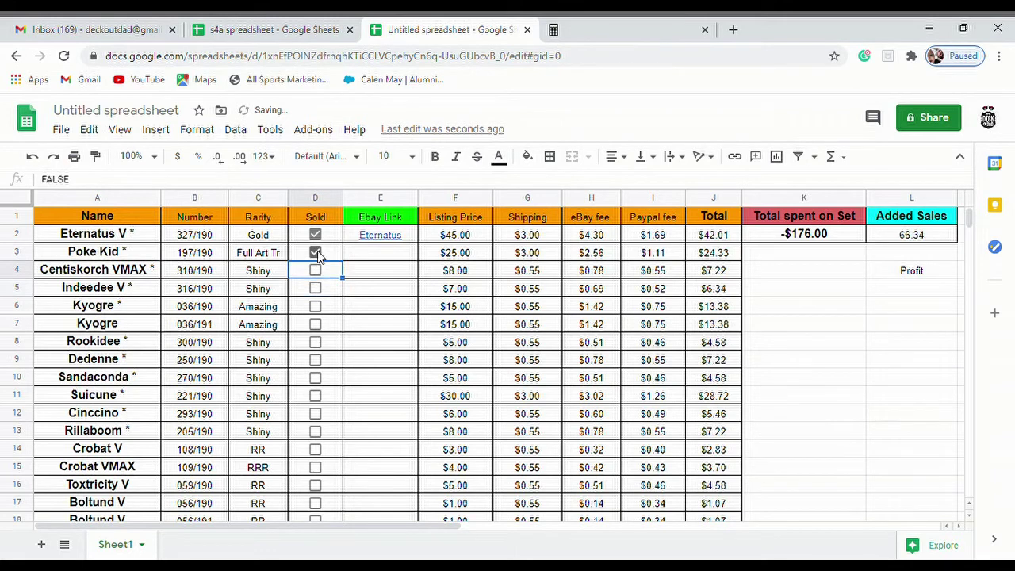
{"action": "left_click", "coordinate": [315, 252]}
{"action": "left_click", "coordinate": [315, 235]}
{"action": "left_click", "coordinate": [928, 279]}
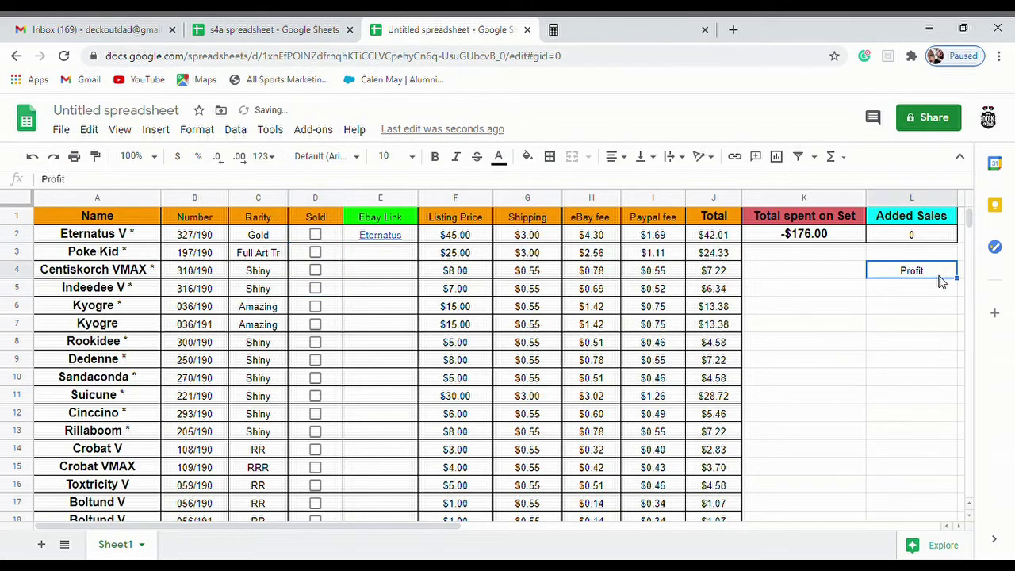
{"action": "left_click_drag", "start_coordinate": [880, 275], "coordinate": [884, 288]}
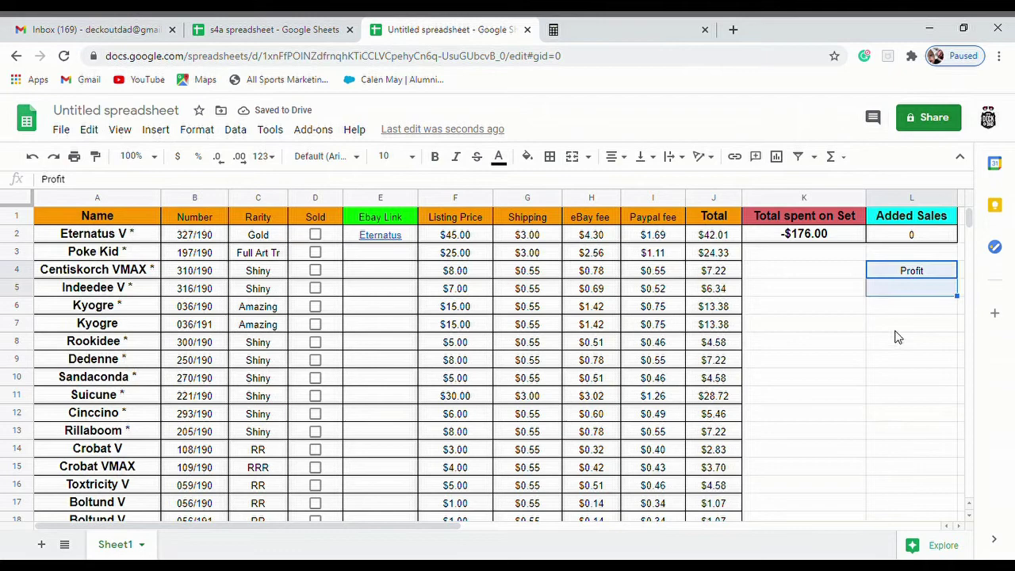
- Fill the Profit cell L4 with blue
{"action": "left_click", "coordinate": [897, 291]}
{"action": "left_click", "coordinate": [886, 268]}
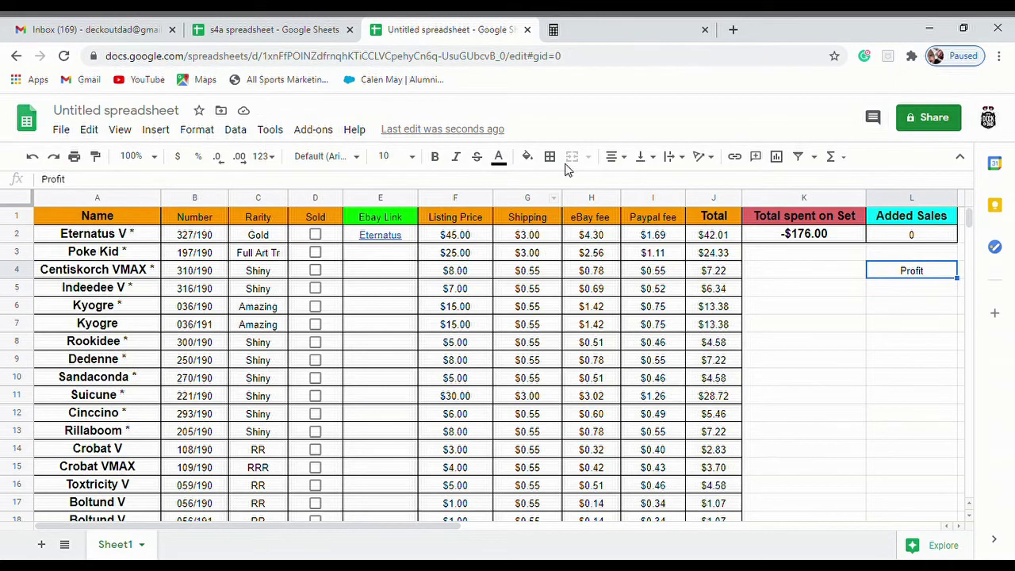
{"action": "left_click", "coordinate": [527, 156]}
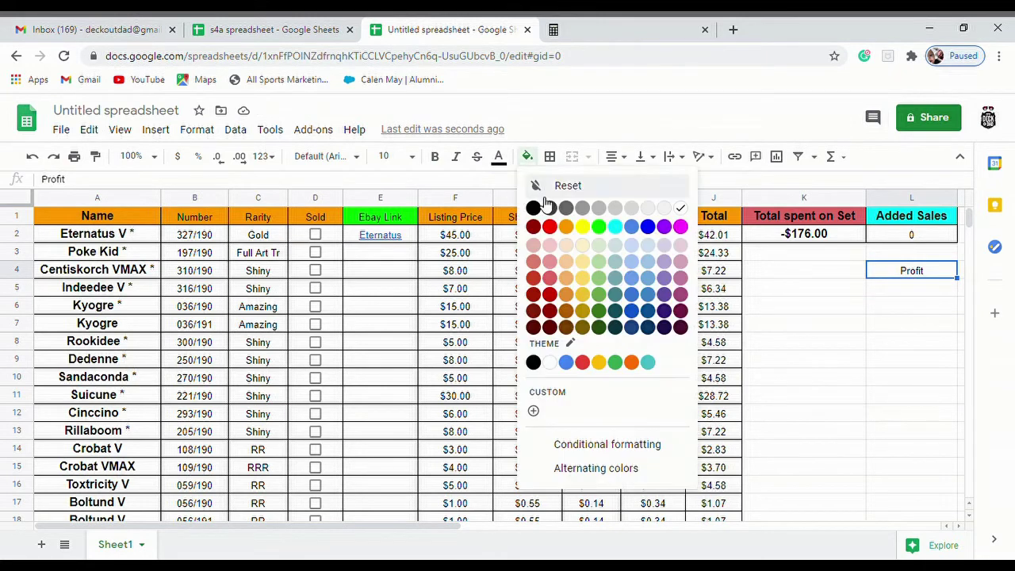
{"action": "left_click", "coordinate": [648, 228]}
- Apply all borders to L4:L5 and review the K2 and L2 values
{"action": "left_click_drag", "start_coordinate": [879, 272], "coordinate": [877, 289]}
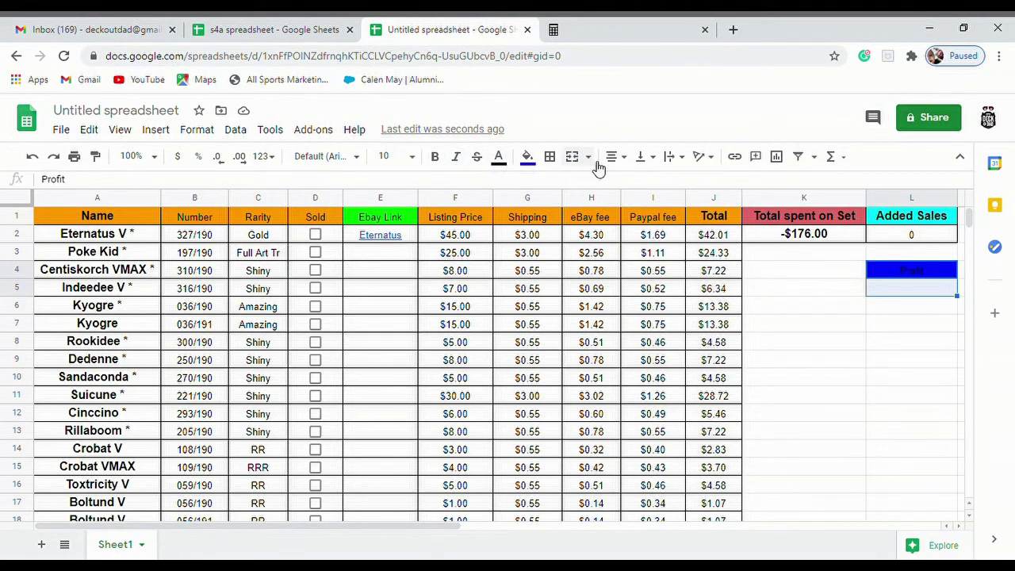
{"action": "left_click", "coordinate": [551, 158]}
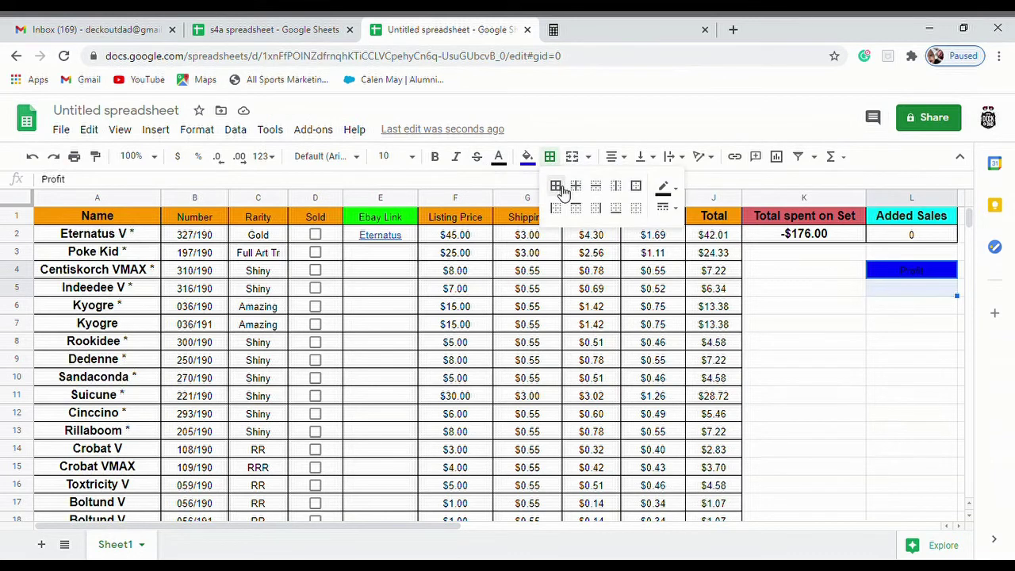
{"action": "left_click", "coordinate": [555, 186]}
{"action": "left_click", "coordinate": [890, 361]}
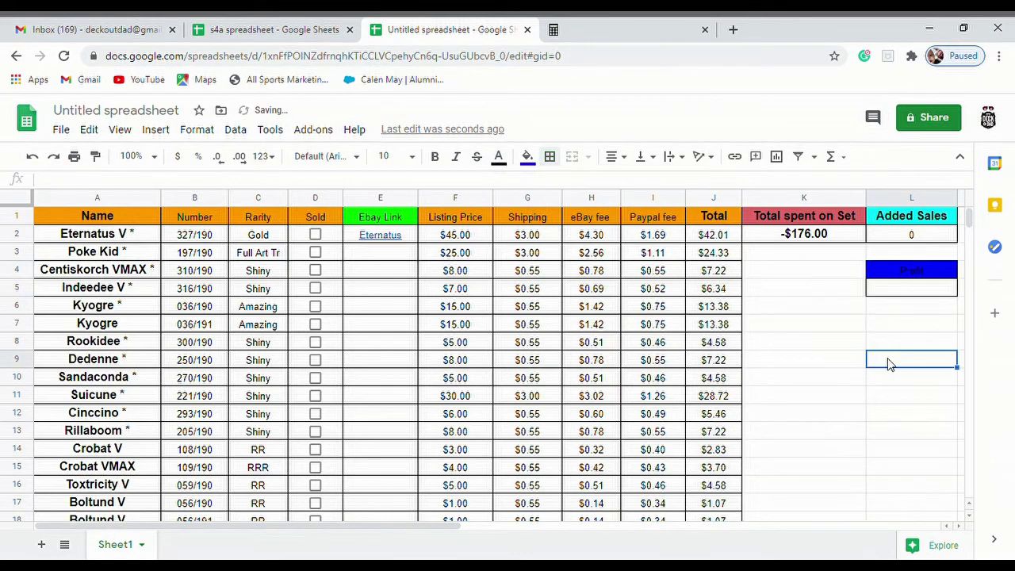
{"action": "left_click", "coordinate": [907, 289]}
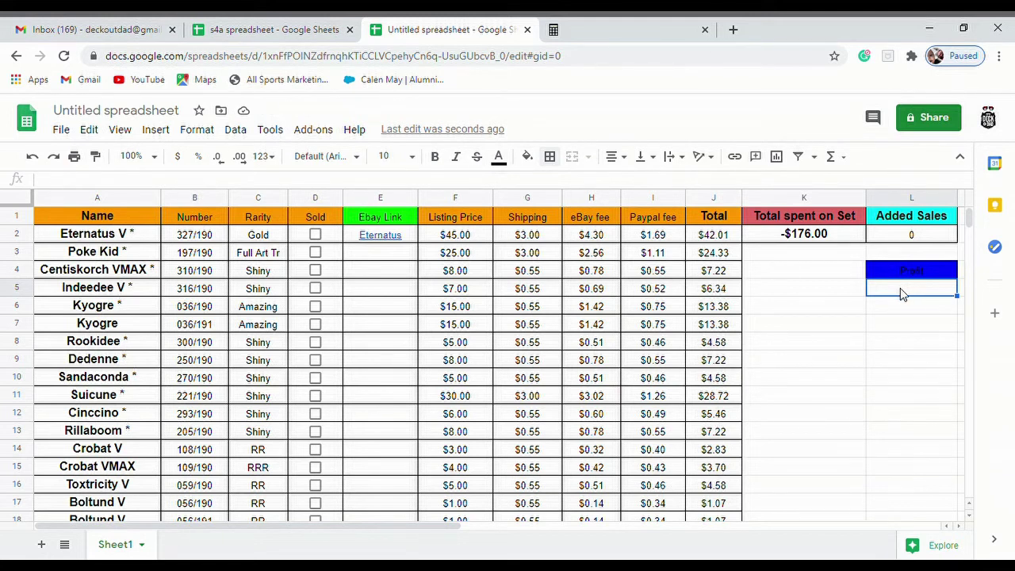
{"action": "left_click", "coordinate": [800, 238]}
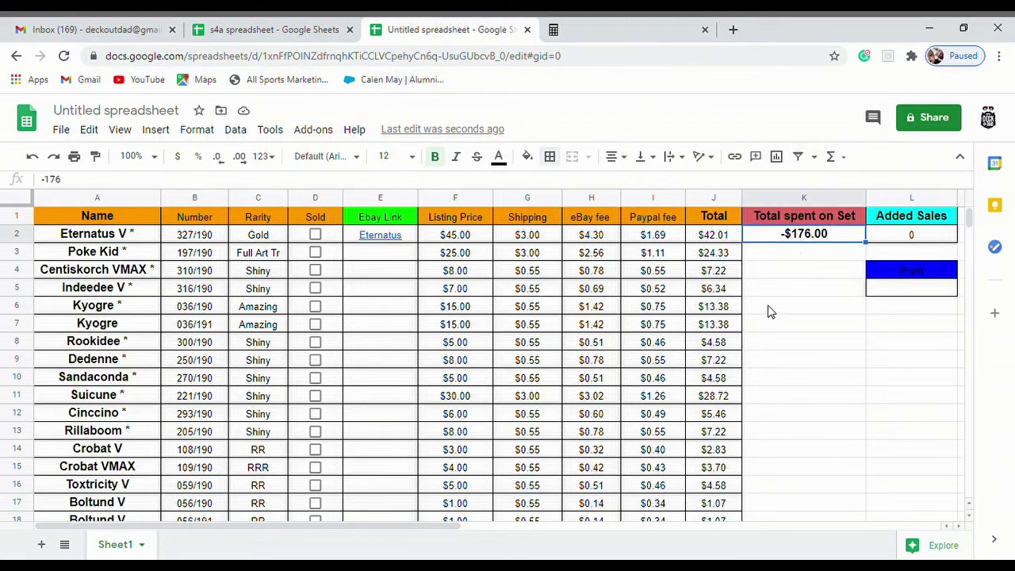
{"action": "left_click", "coordinate": [920, 235]}
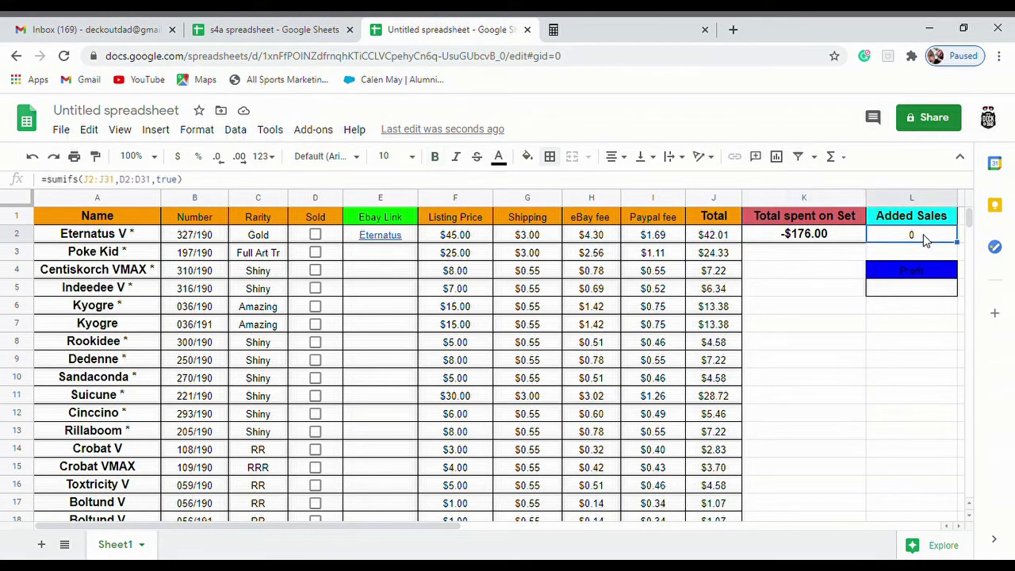
- Enter =K2+L2 in L5 as the Profit value and tick Eternatus V as sold
{"action": "left_click", "coordinate": [905, 290]}
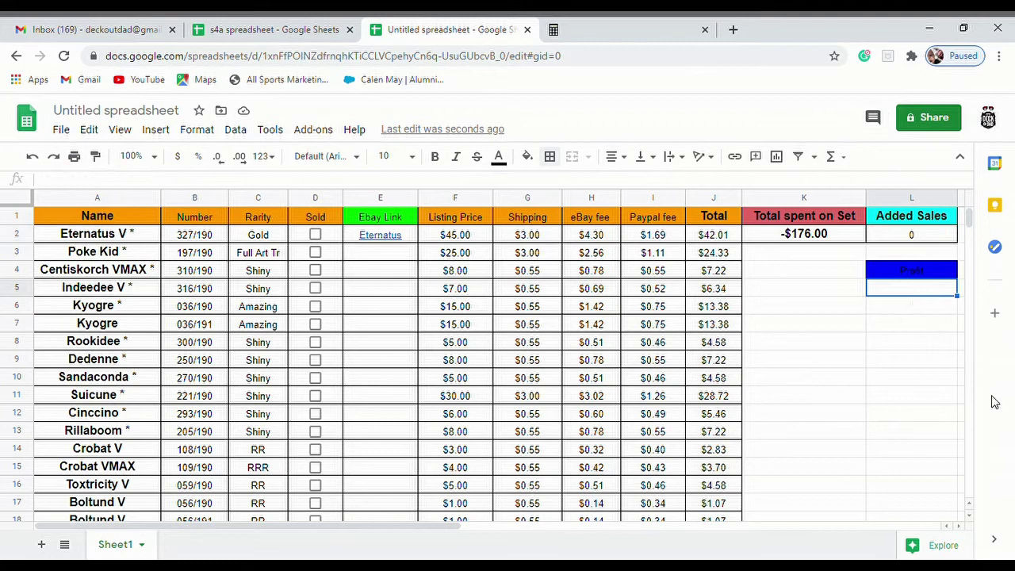
{"action": "type", "text": "="}
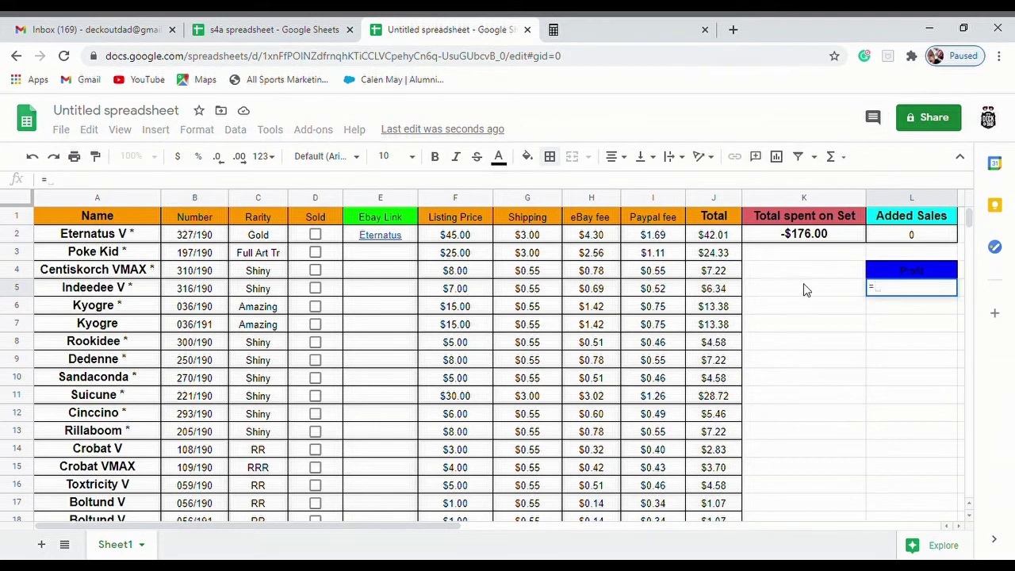
{"action": "left_click", "coordinate": [812, 242]}
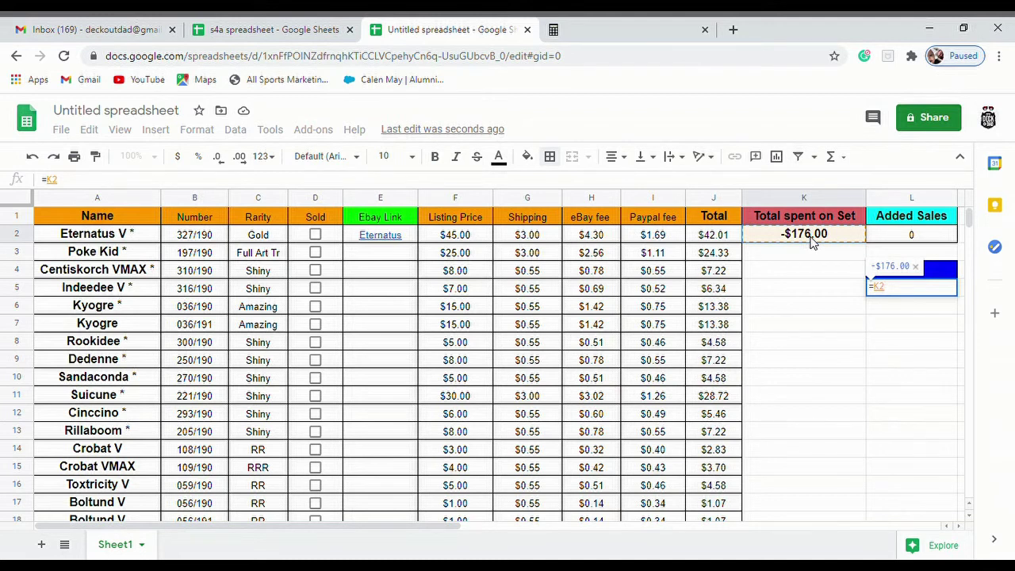
{"action": "type", "text": "+"}
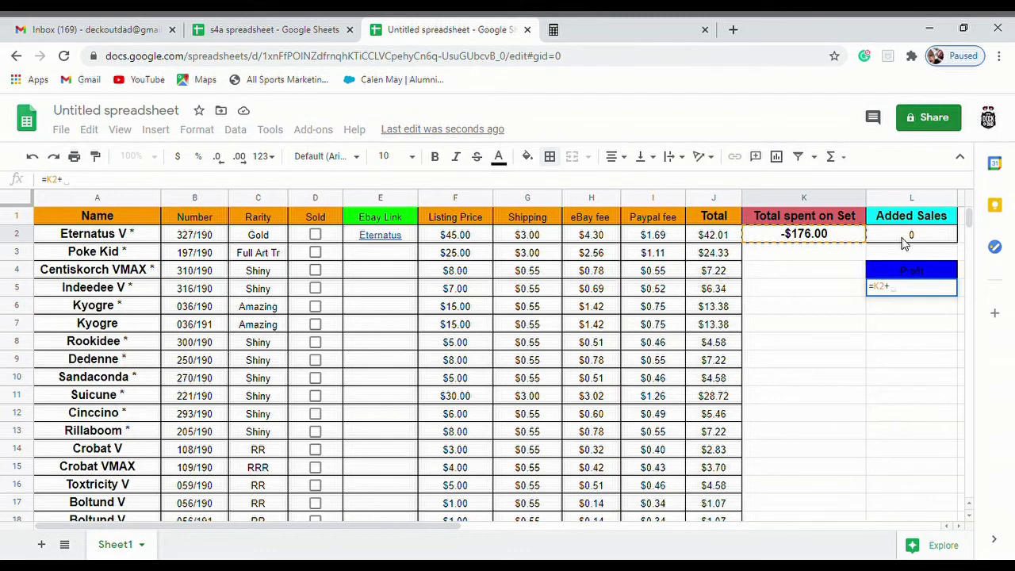
{"action": "left_click", "coordinate": [902, 240]}
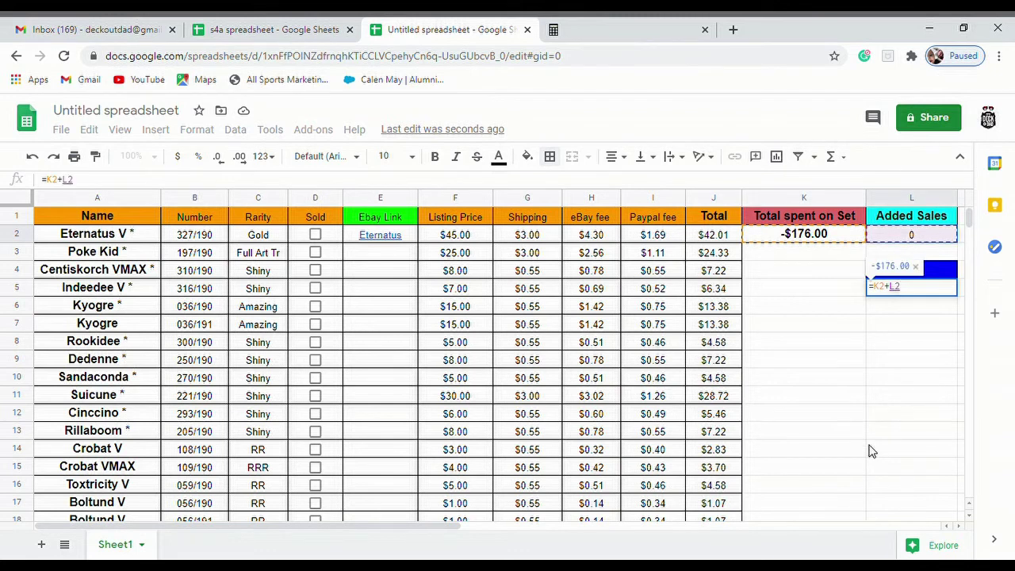
{"action": "key", "text": "Return"}
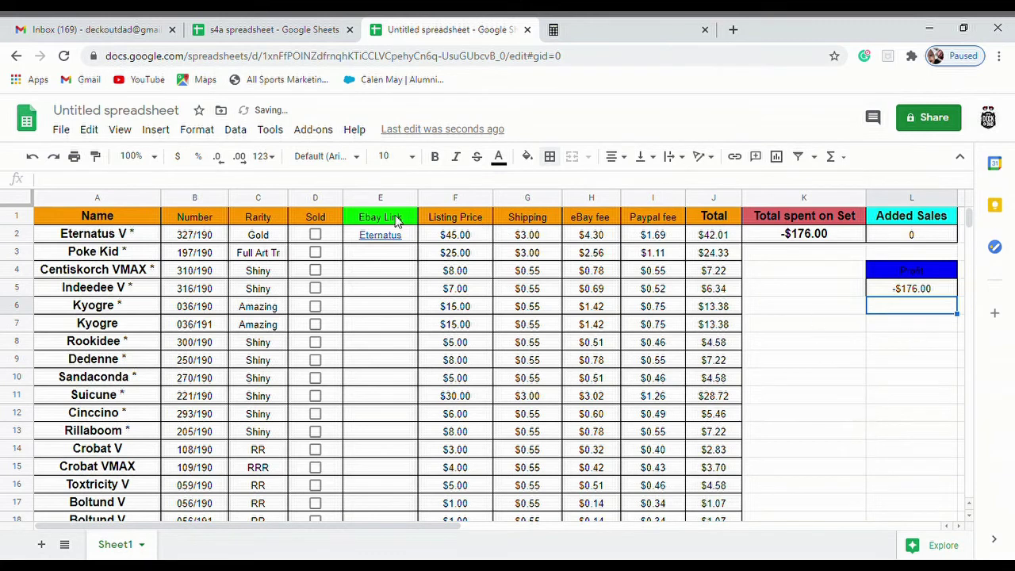
{"action": "left_click", "coordinate": [316, 236]}
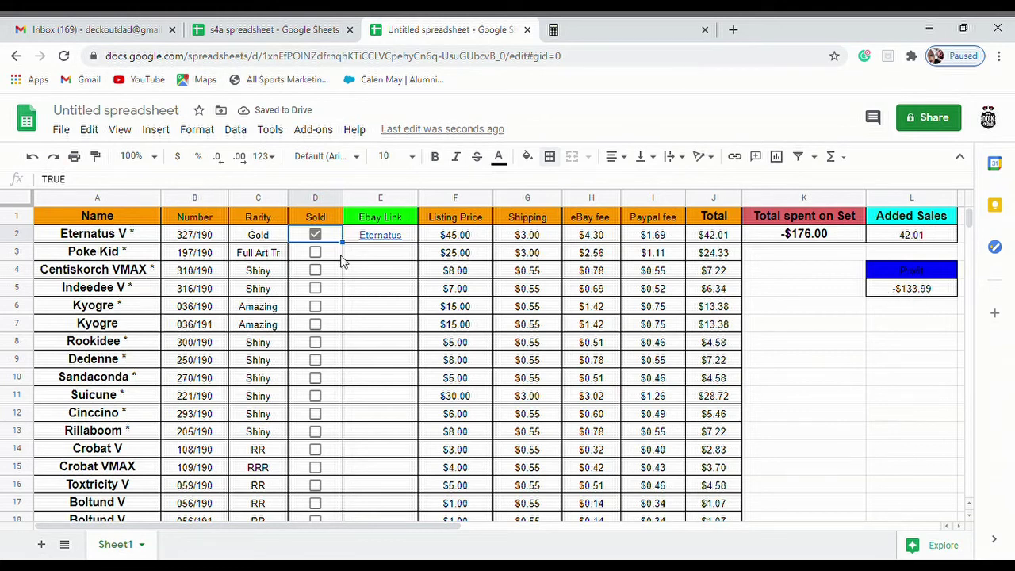
- Tick Sold for Poke Kid, Centiskorch VMAX, Indeedee V and Kyogre, then untick all five cards
{"action": "left_click", "coordinate": [316, 252]}
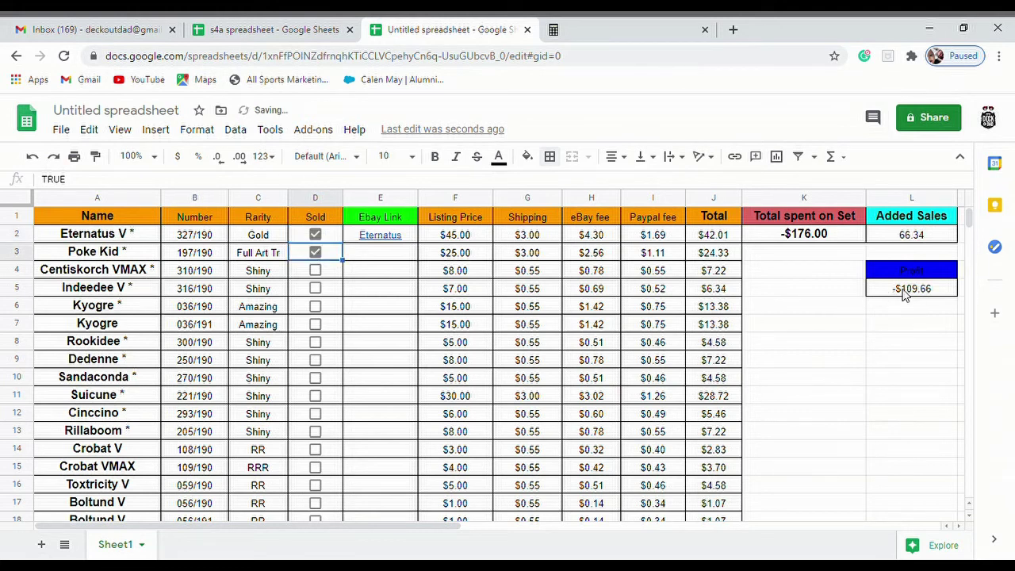
{"action": "left_click", "coordinate": [315, 271]}
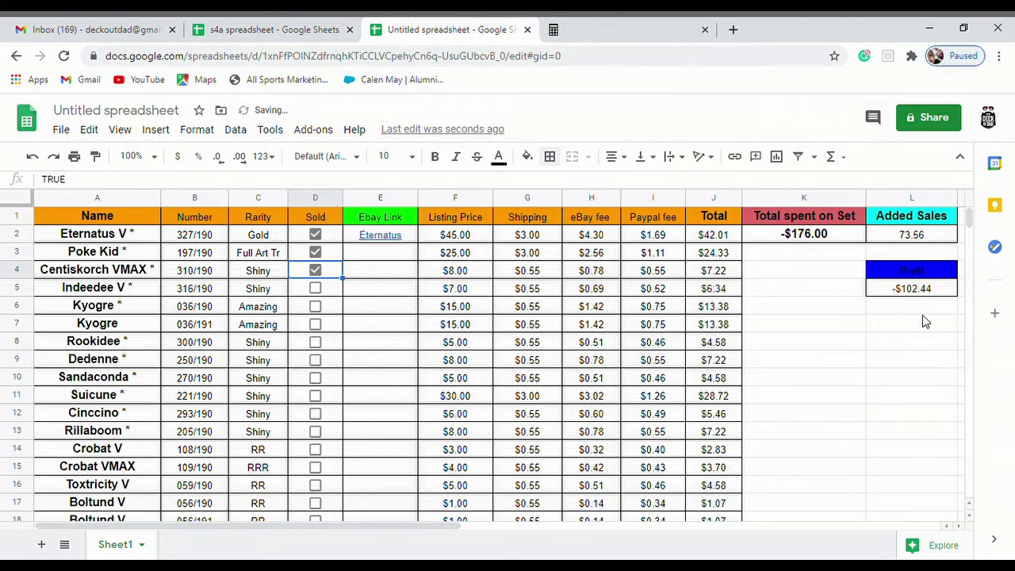
{"action": "left_click", "coordinate": [315, 288]}
{"action": "left_click", "coordinate": [315, 307]}
{"action": "left_click", "coordinate": [316, 306]}
{"action": "left_click", "coordinate": [315, 288]}
{"action": "left_click", "coordinate": [315, 271]}
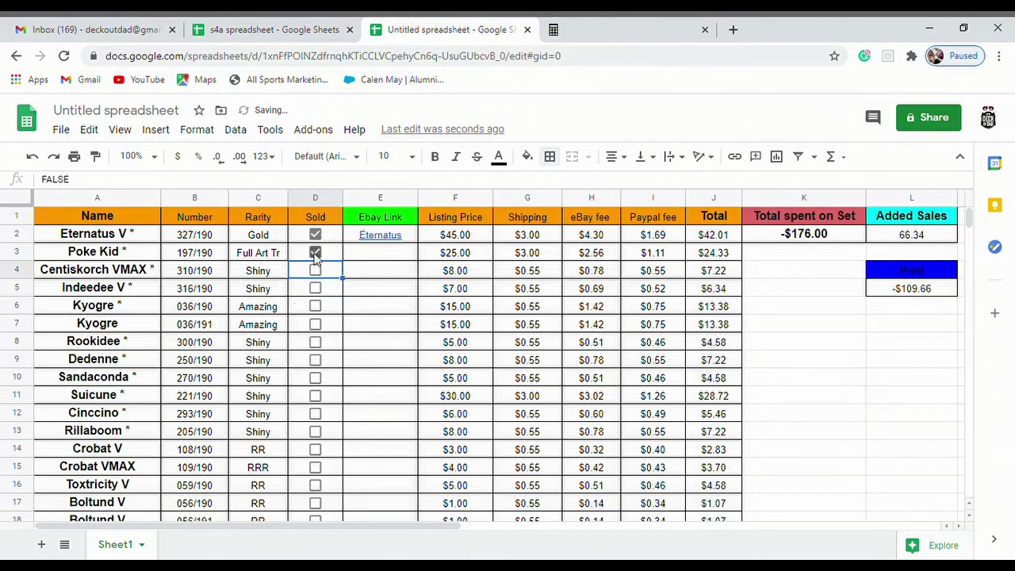
{"action": "left_click", "coordinate": [316, 253]}
{"action": "left_click", "coordinate": [316, 235]}
- Select the cells below the Profit value in column L
{"action": "scroll", "coordinate": [801, 381], "scroll_direction": "down", "scroll_amount": 3}
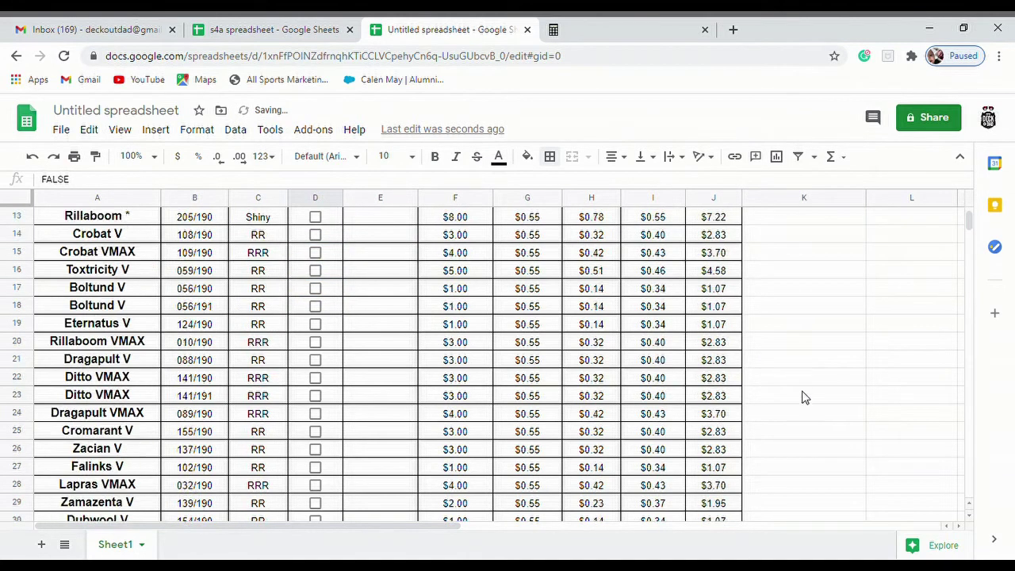
{"action": "scroll", "coordinate": [804, 398], "scroll_direction": "down", "scroll_amount": 3}
{"action": "scroll", "coordinate": [804, 398], "scroll_direction": "up", "scroll_amount": 7}
{"action": "left_click", "coordinate": [908, 307]}
{"action": "left_click", "coordinate": [918, 323]}
{"action": "left_click", "coordinate": [919, 341]}
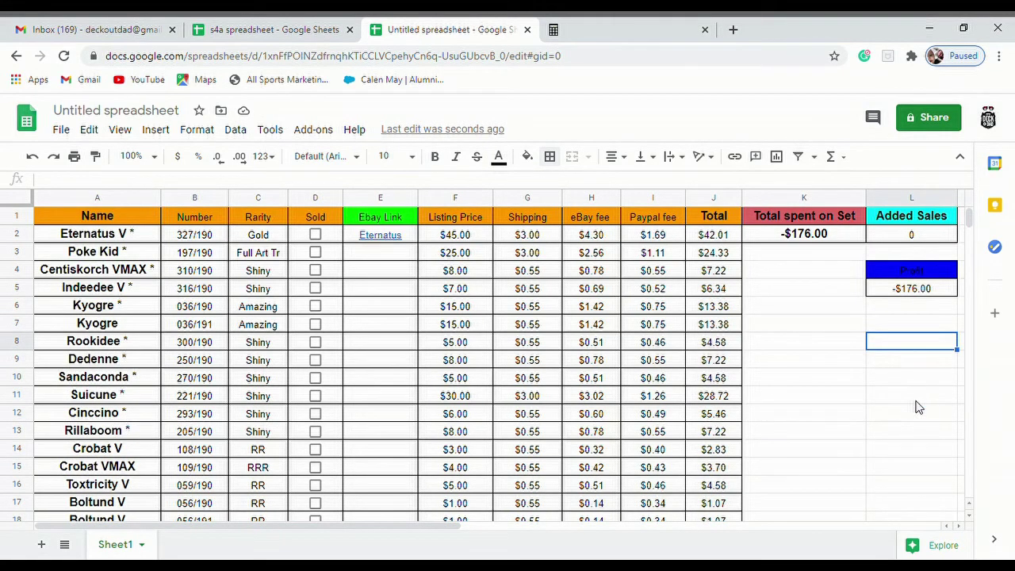
{"action": "left_click", "coordinate": [909, 310]}
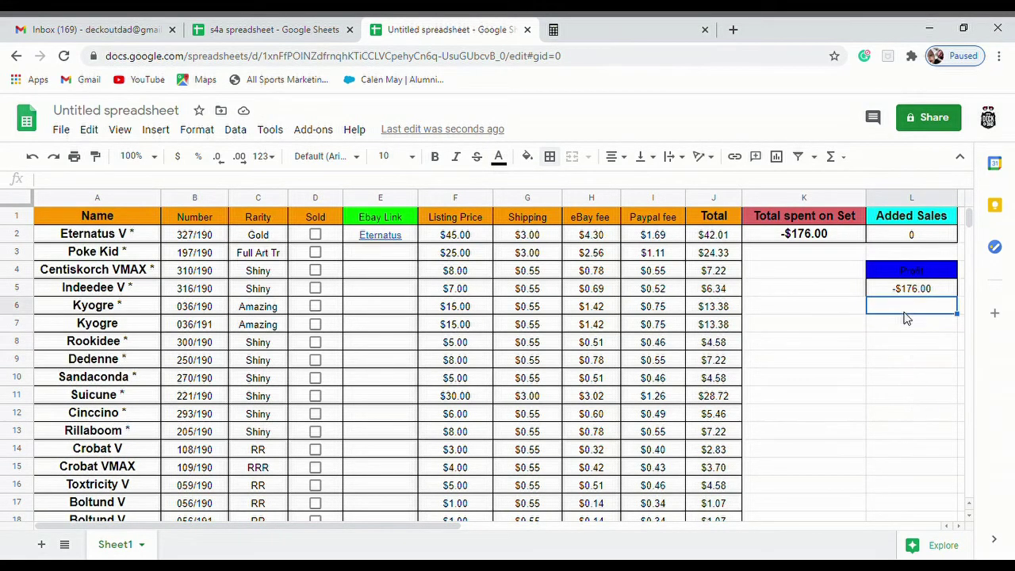
{"action": "left_click", "coordinate": [904, 325]}
{"action": "left_click", "coordinate": [906, 361]}
{"action": "left_click", "coordinate": [908, 401]}
{"action": "left_click", "coordinate": [801, 342]}
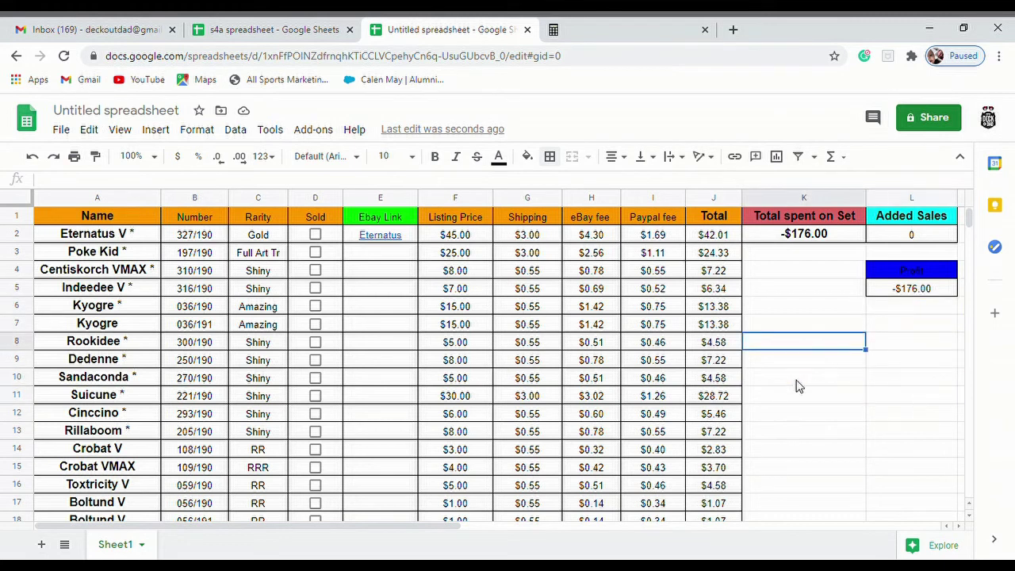
{"action": "left_click", "coordinate": [798, 393]}
{"action": "left_click", "coordinate": [898, 399]}
{"action": "left_click", "coordinate": [913, 346]}
{"action": "left_click", "coordinate": [781, 310]}
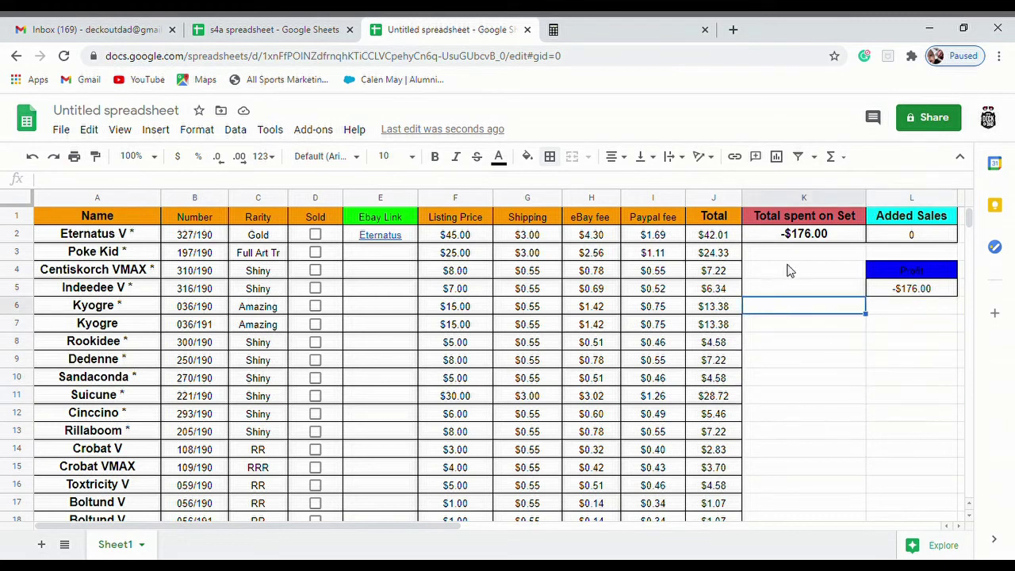
{"action": "left_click", "coordinate": [789, 254]}
{"action": "left_click", "coordinate": [912, 358]}
{"action": "left_click", "coordinate": [803, 270]}
{"action": "left_click", "coordinate": [802, 290]}
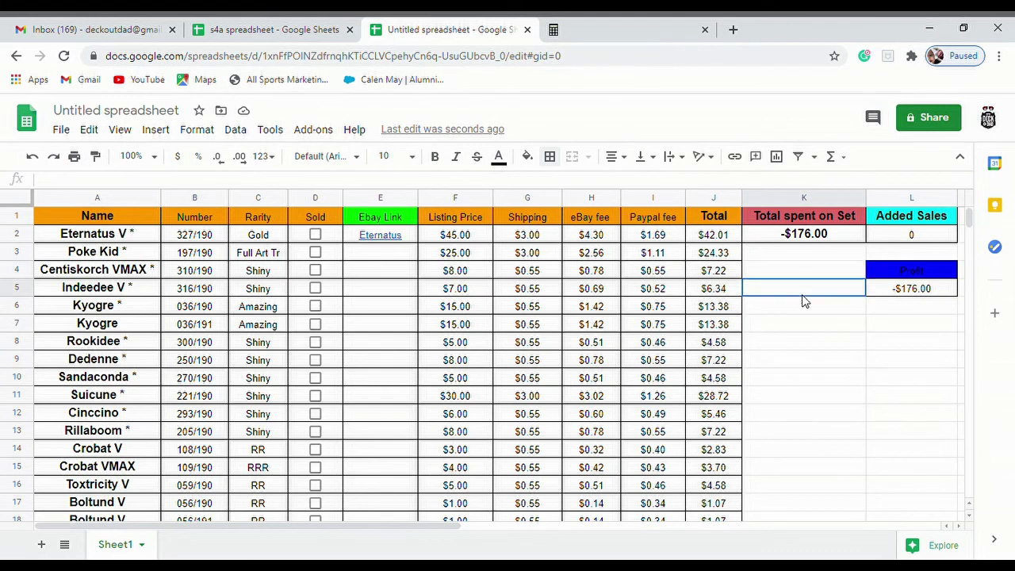
{"action": "left_click", "coordinate": [822, 356]}
{"action": "left_click", "coordinate": [902, 379]}
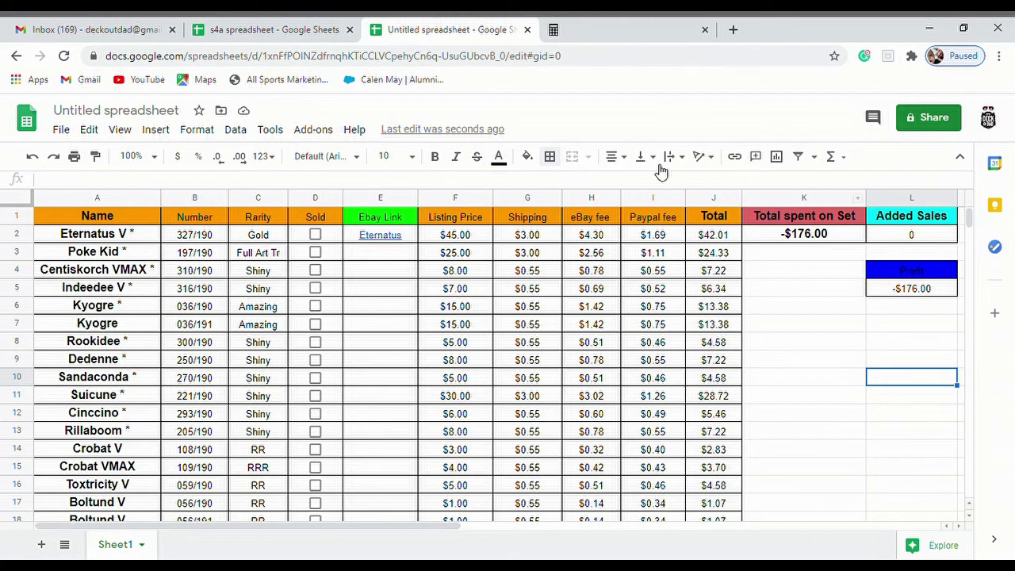
{"action": "left_click", "coordinate": [819, 340]}
{"action": "left_click", "coordinate": [909, 364]}
{"action": "left_click", "coordinate": [925, 325]}
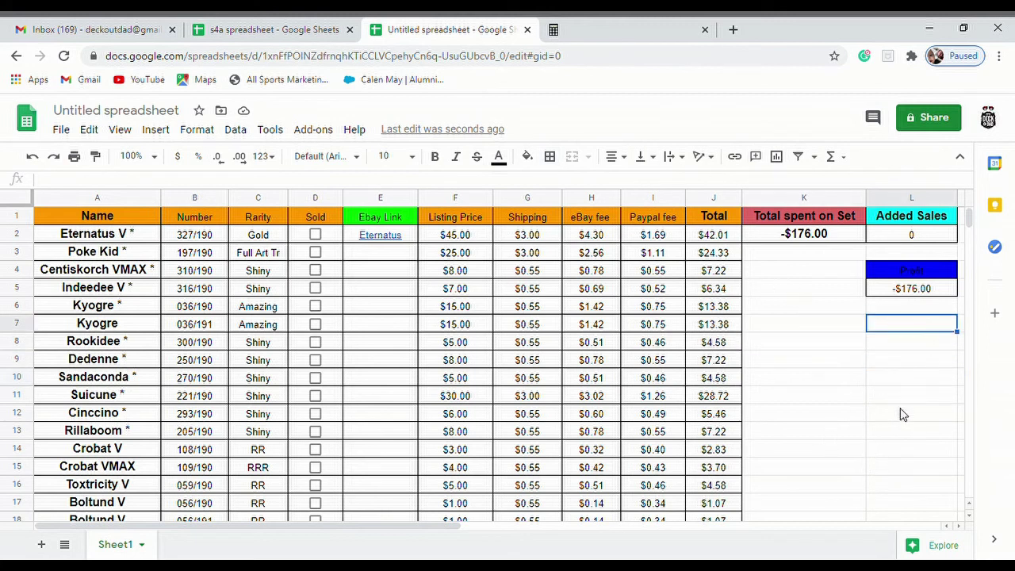